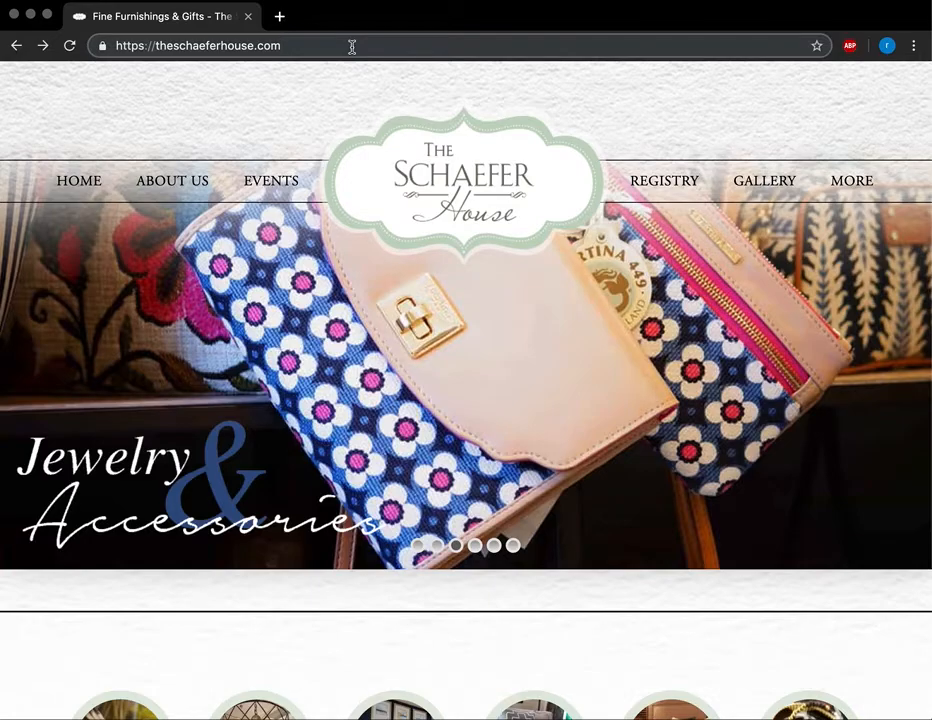
# - Open the site's wp-admin dashboard and go to the WordPress Updates page
pyautogui.write('wp-admin')
pyautogui.press('Return')
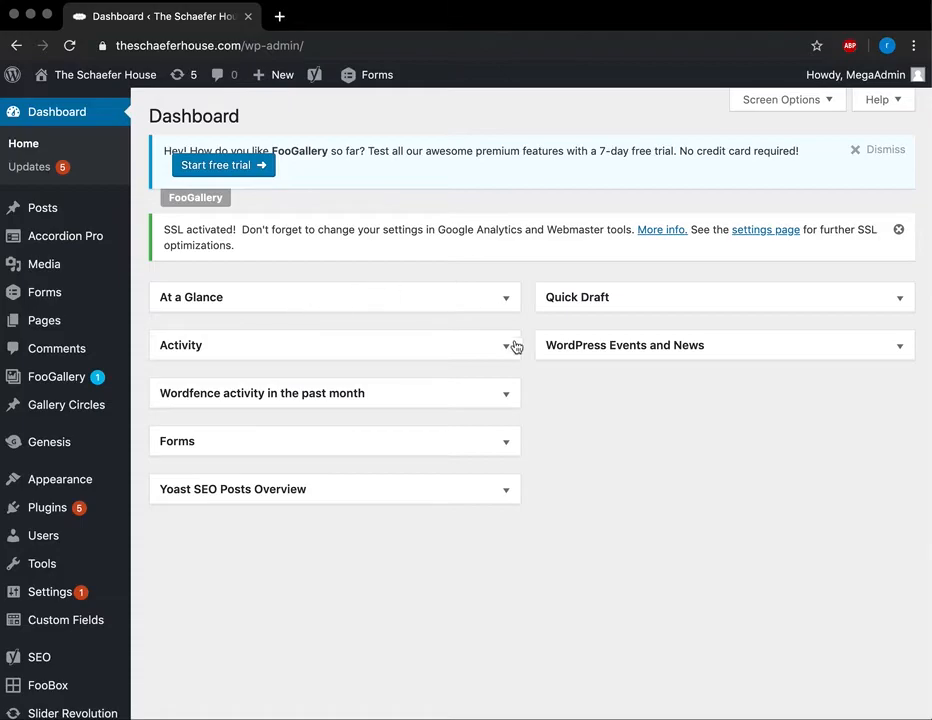
pyautogui.click(28, 167)
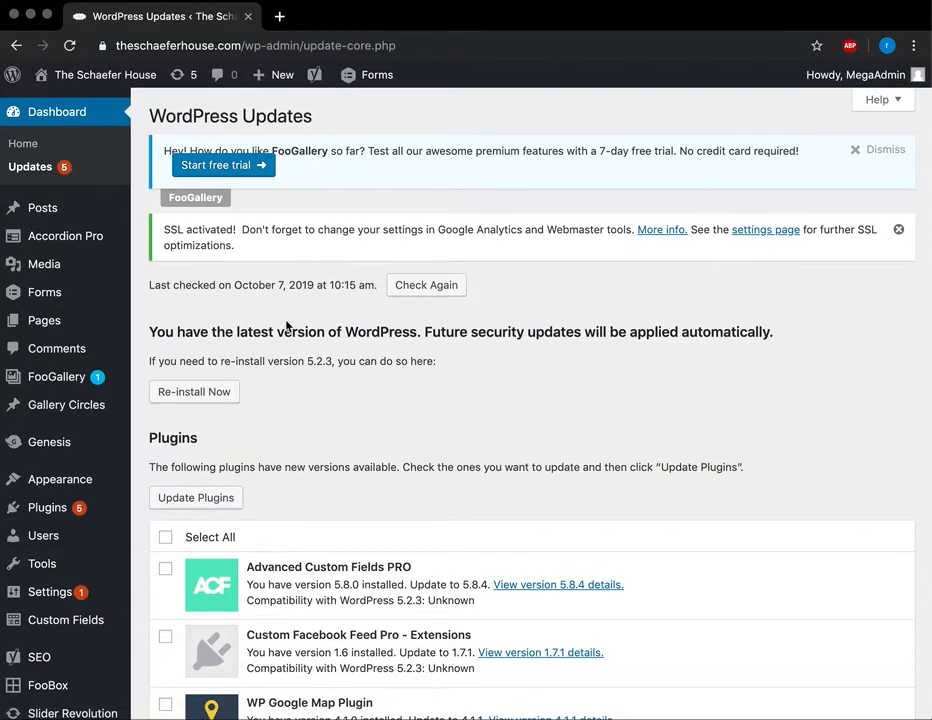
# - Review the available plugin updates, selecting all plugins and clearing the selection again without updating
pyautogui.scroll(-3, 296, 348)
pyautogui.scroll(-3, 297, 345)
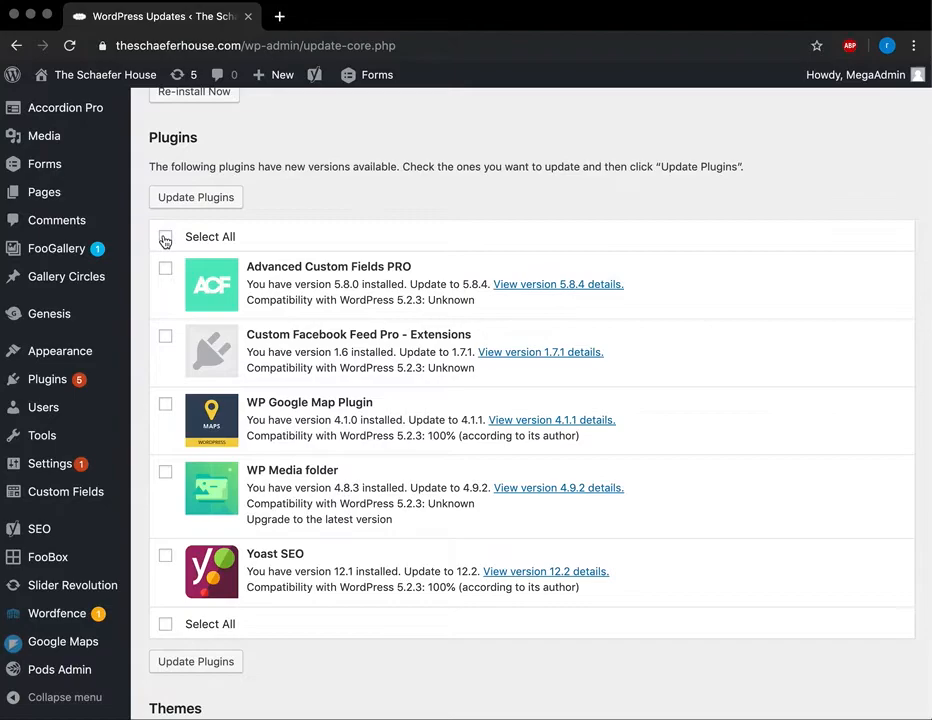
pyautogui.scroll(3, 338, 306)
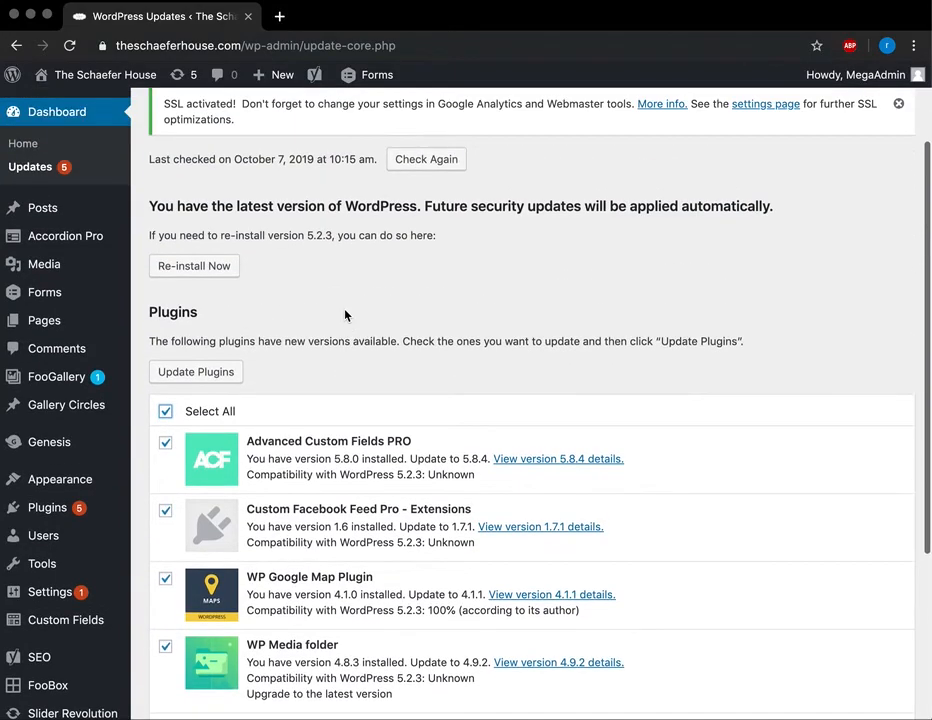
pyautogui.scroll(-5, 345, 314)
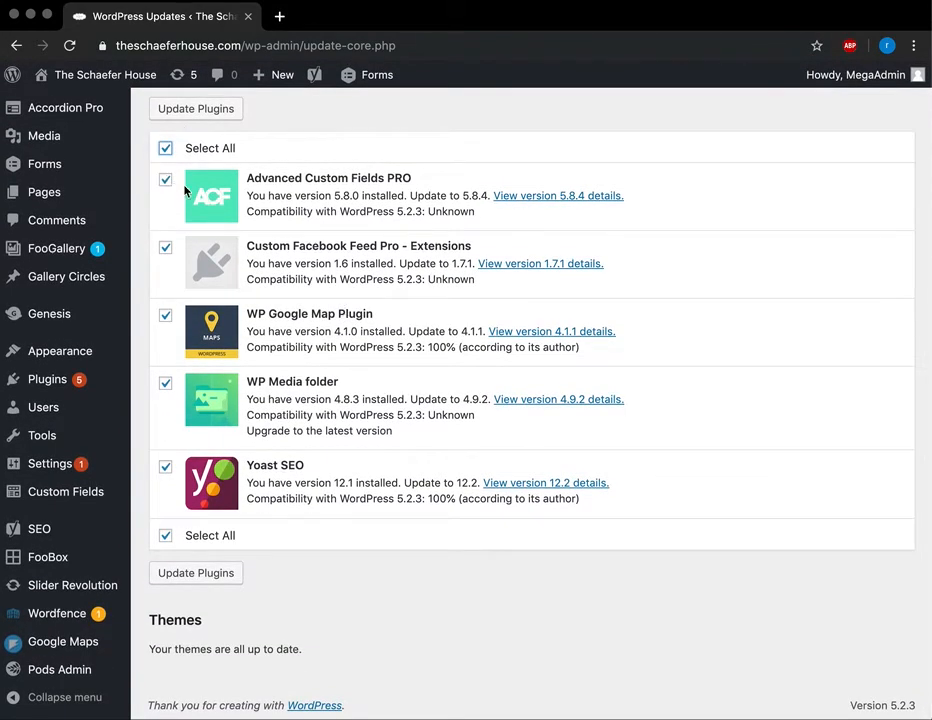
pyautogui.scroll(2, 152, 170)
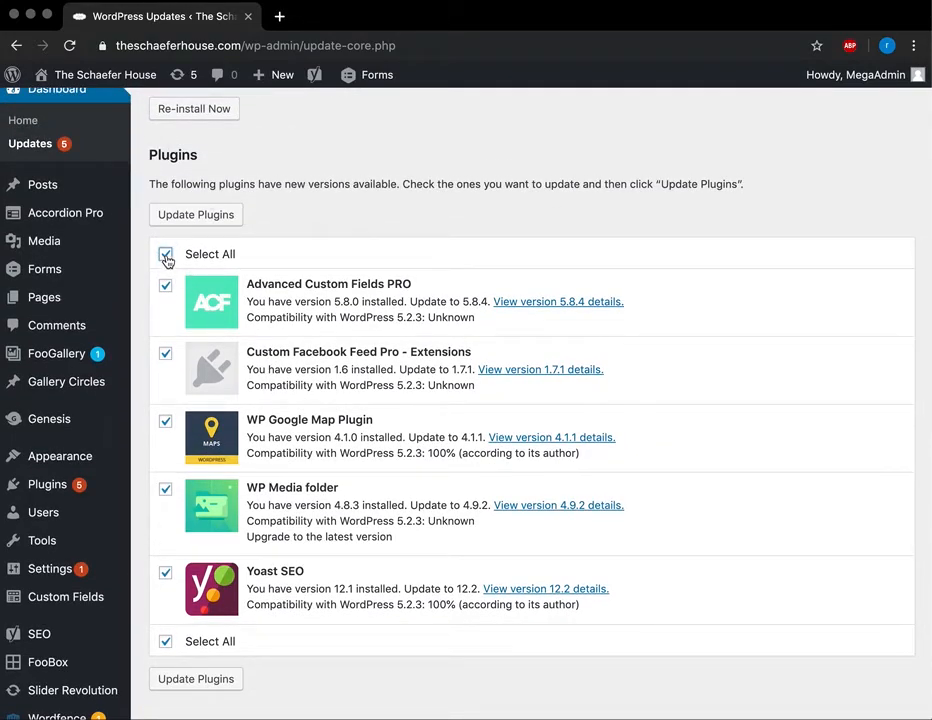
pyautogui.scroll(5, 187, 481)
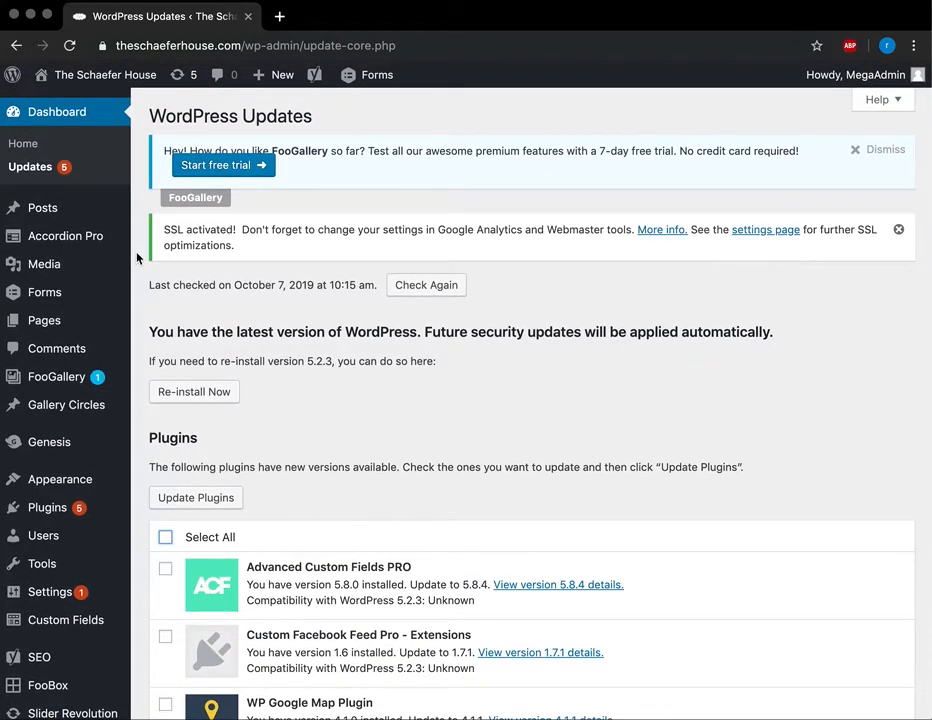
# - Open the Media Library and show its area for uploading new files
pyautogui.moveTo(77, 273)
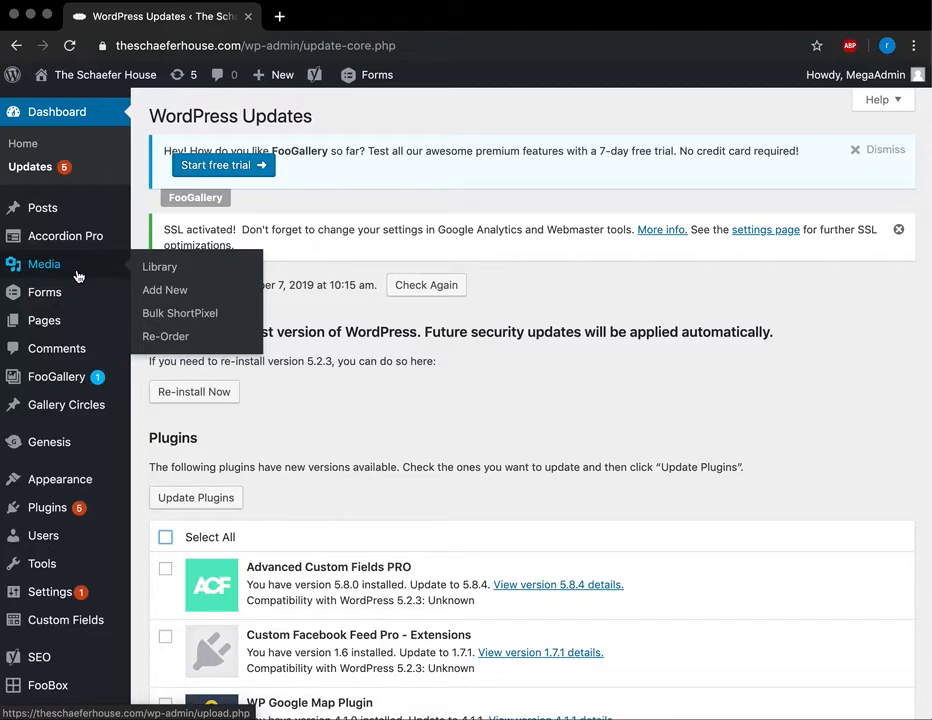
pyautogui.click(77, 276)
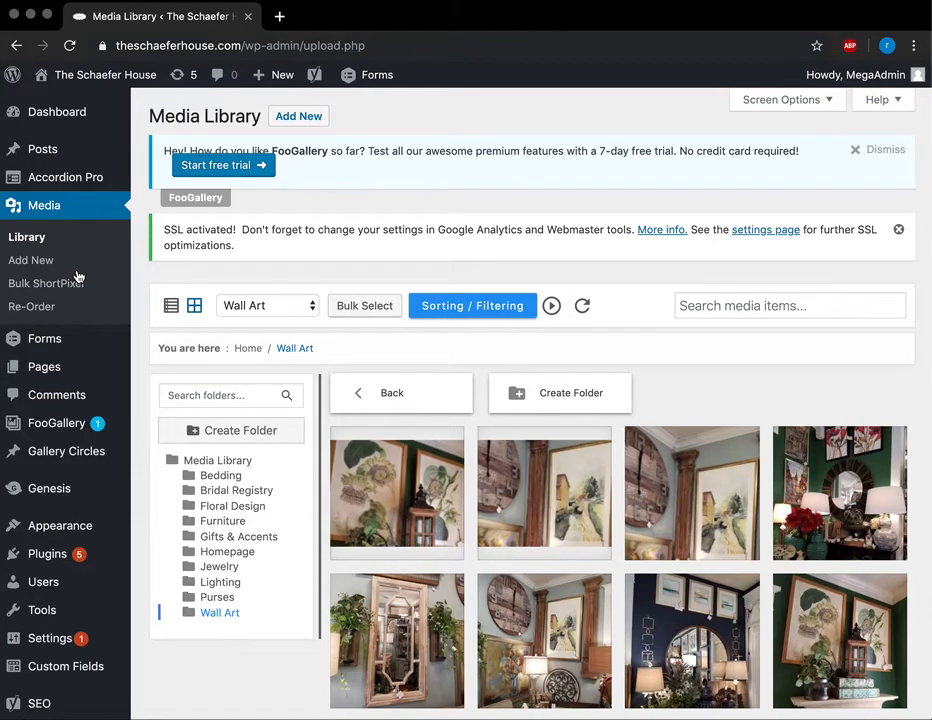
pyautogui.scroll(-5, 287, 481)
pyautogui.scroll(5, 287, 481)
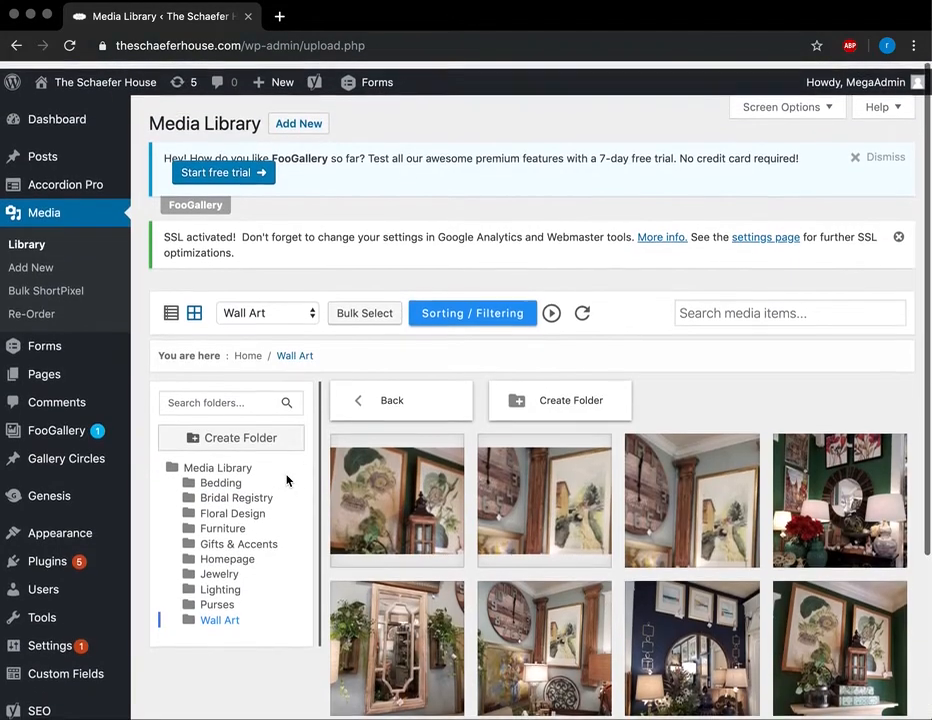
pyautogui.click(303, 116)
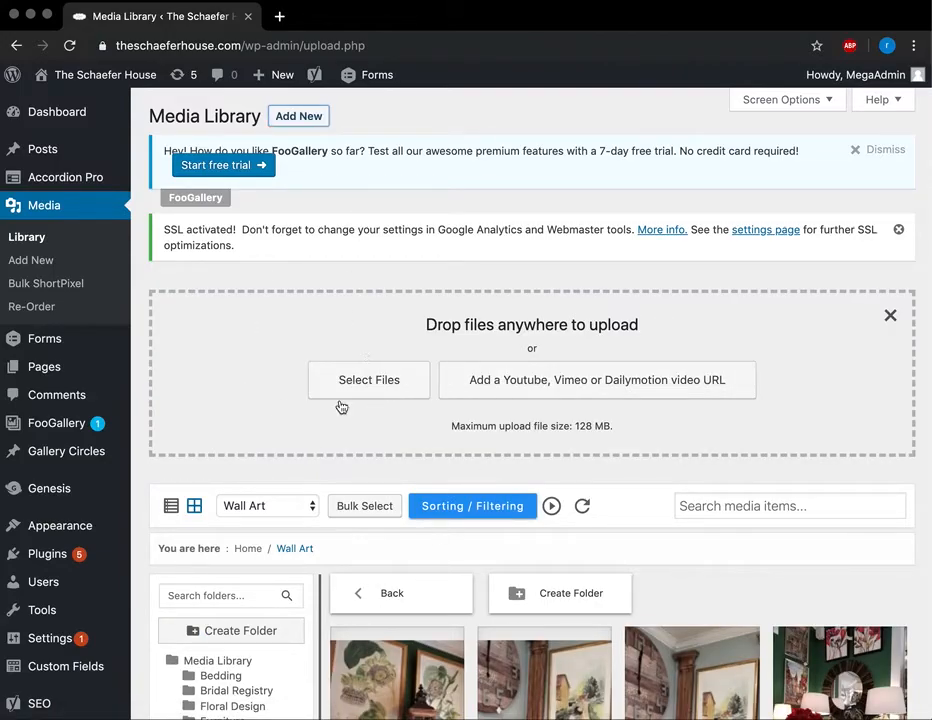
pyautogui.scroll(-5, 355, 383)
pyautogui.scroll(5, 269, 335)
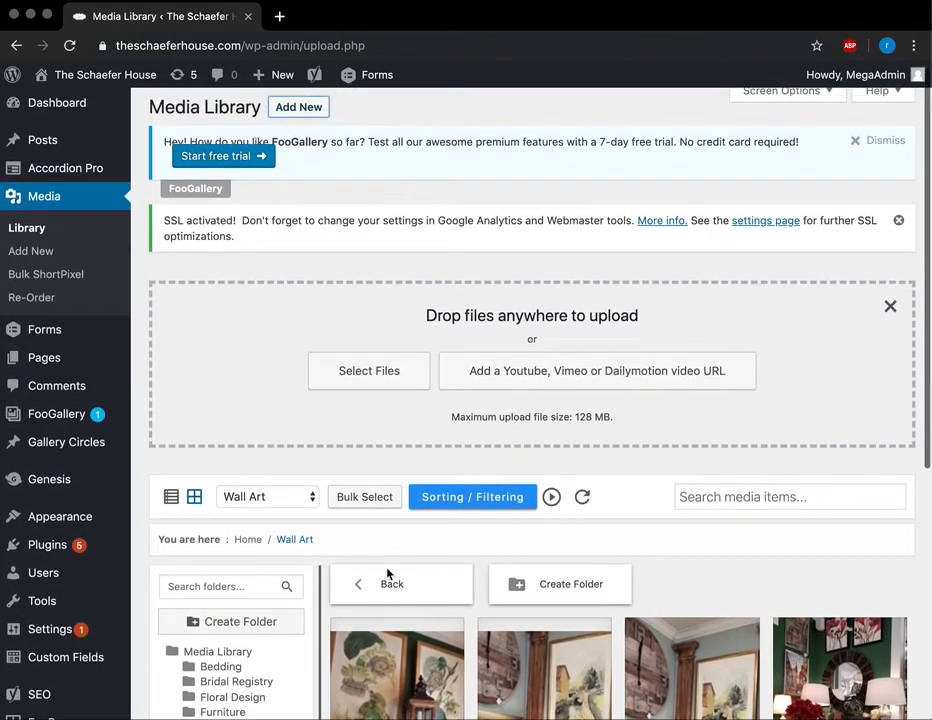
# - Go up from the Wall Art folder to the Media Library root and examine its folders and images
pyautogui.click(413, 598)
pyautogui.scroll(-3, 400, 588)
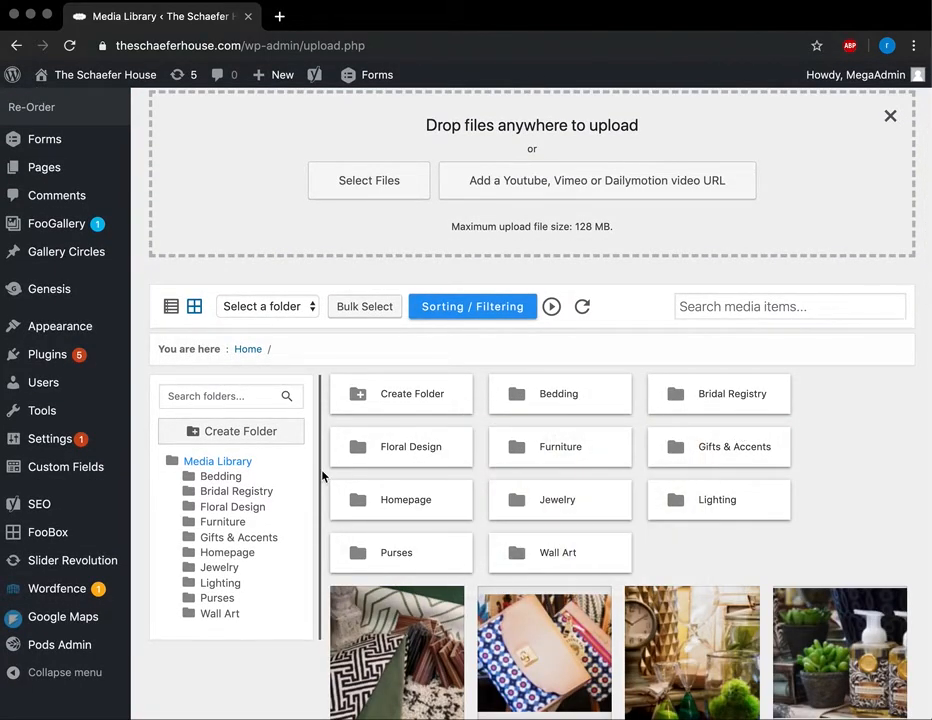
pyautogui.scroll(-3, 422, 537)
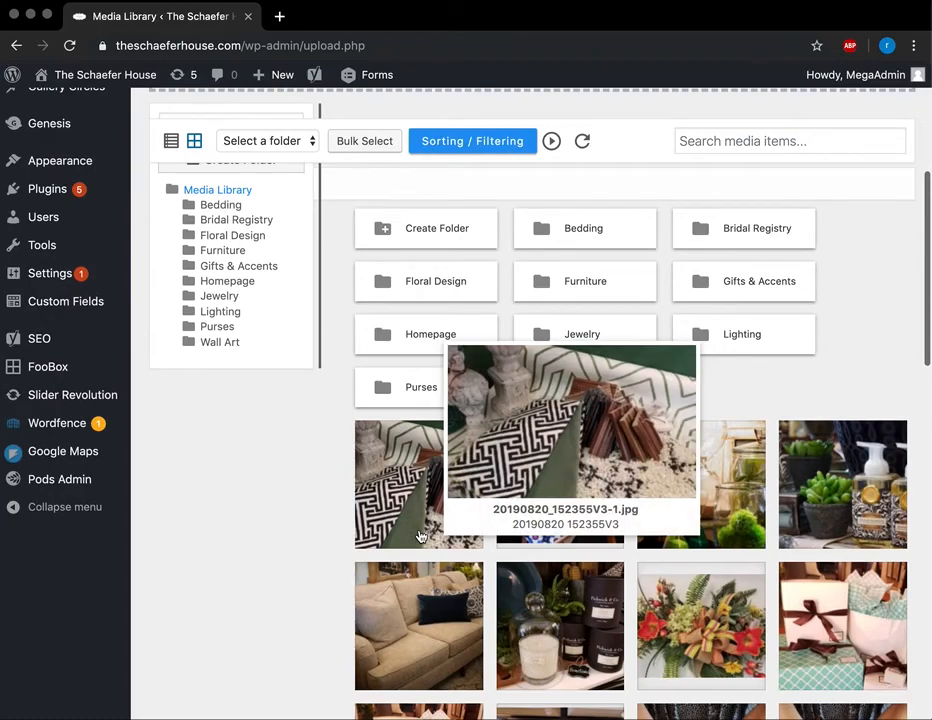
pyautogui.scroll(1, 416, 557)
pyautogui.scroll(4, 285, 549)
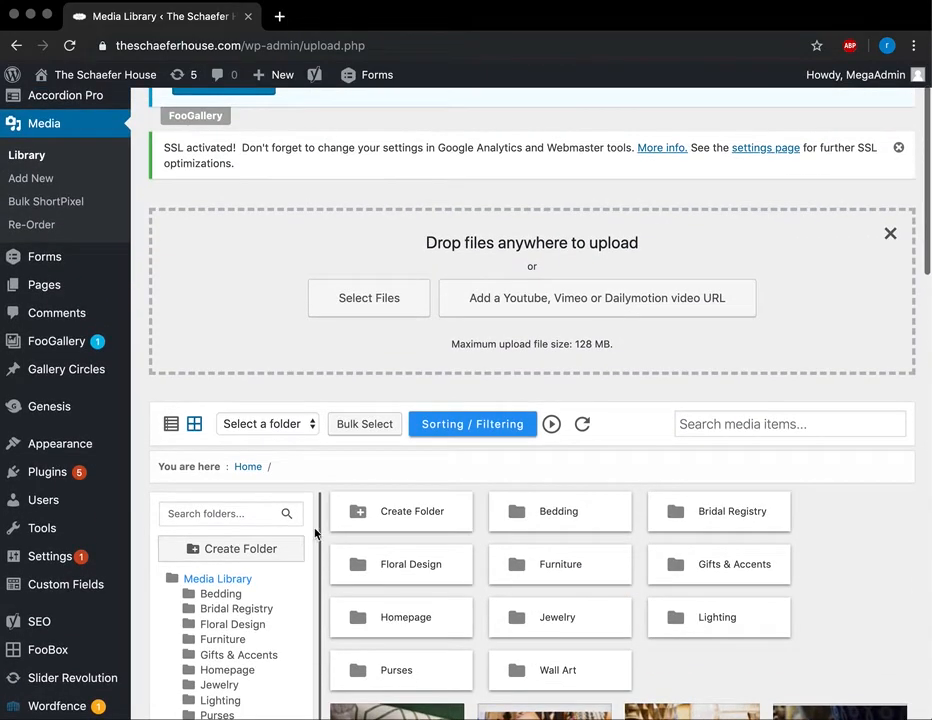
pyautogui.scroll(-2, 322, 535)
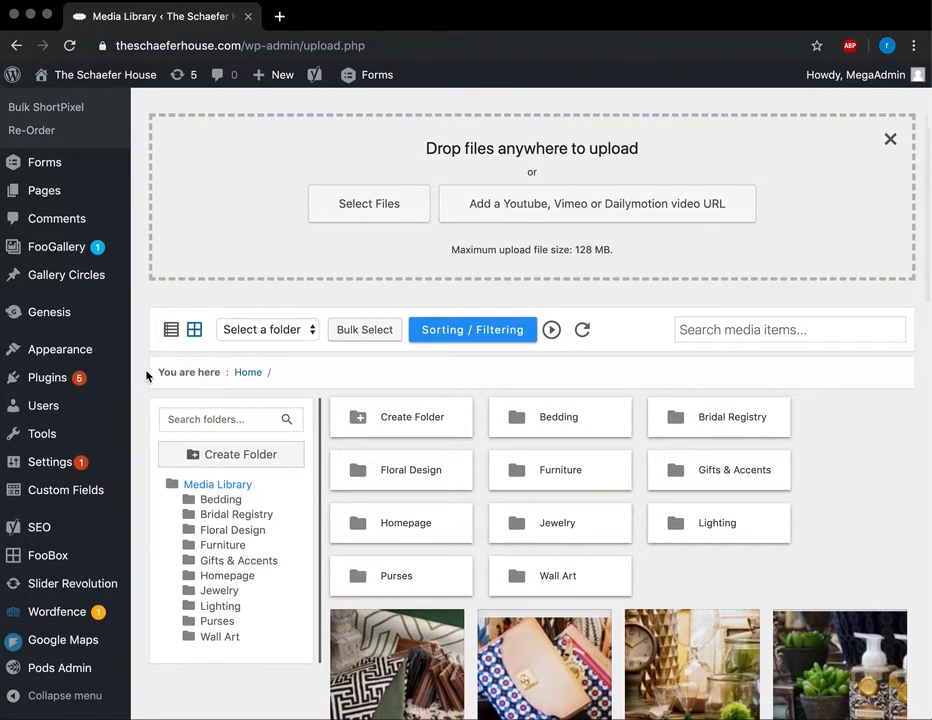
pyautogui.scroll(1, 145, 390)
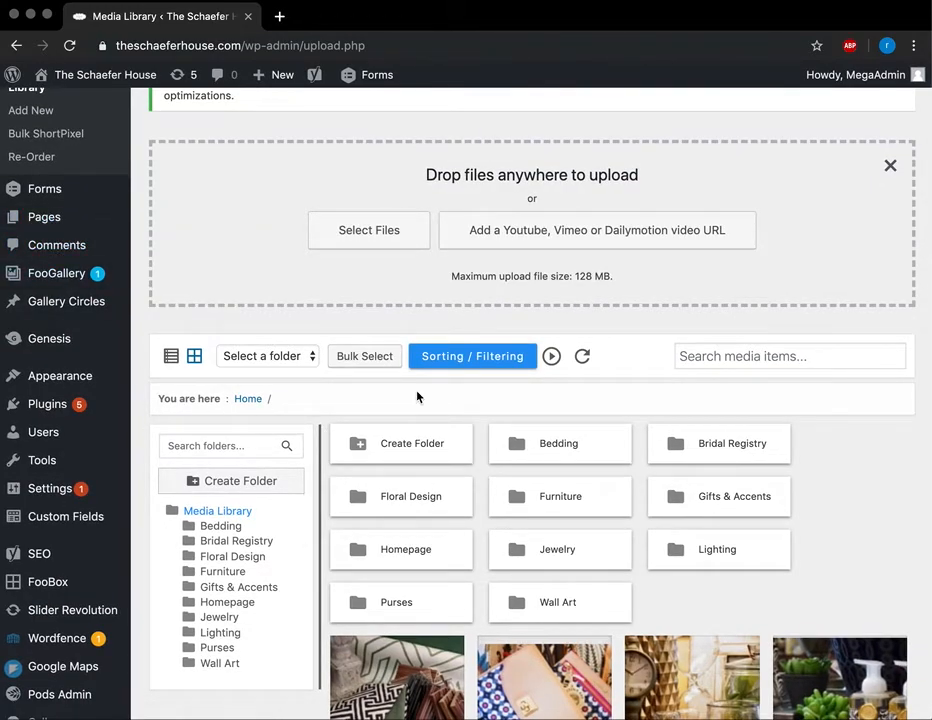
pyautogui.scroll(1, 417, 397)
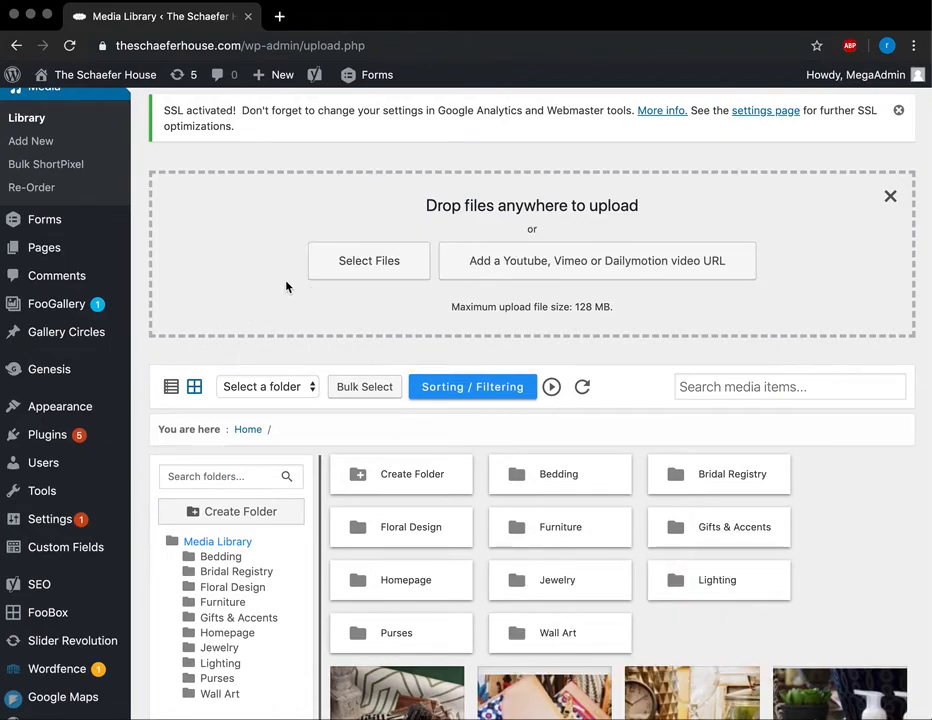
pyautogui.scroll(1, 83, 327)
# - Open the FooGallery list of galleries and look through its entries
pyautogui.moveTo(69, 364)
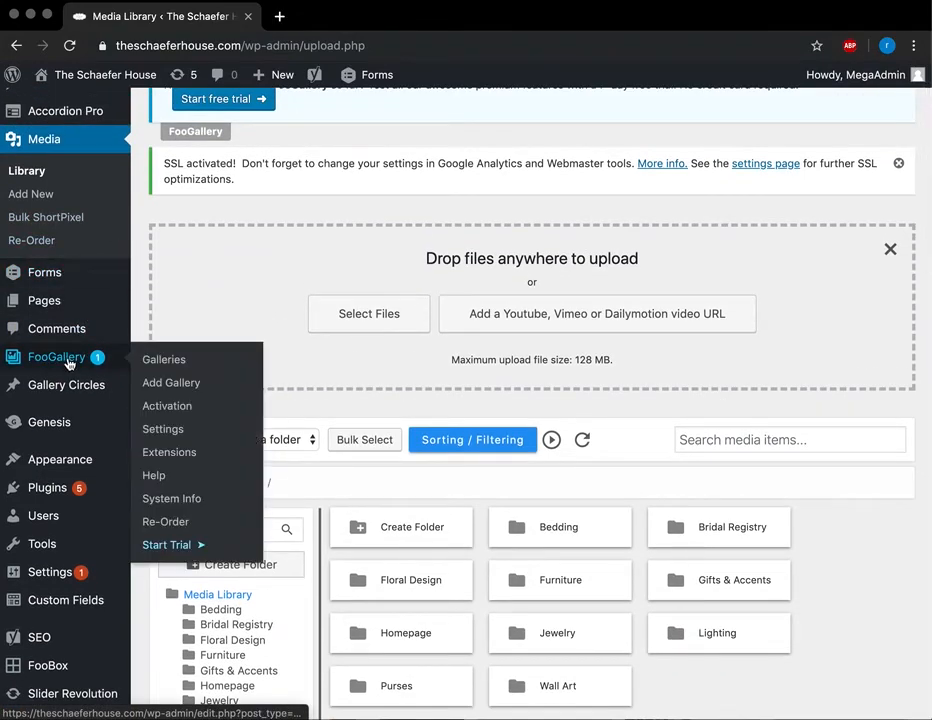
pyautogui.click(69, 362)
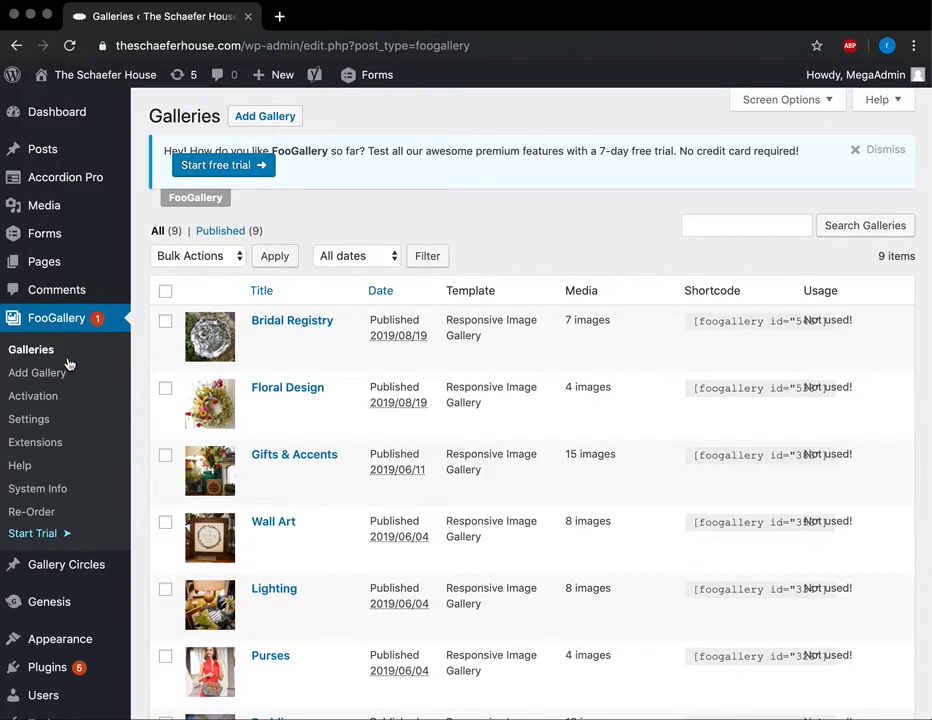
pyautogui.scroll(-2, 302, 485)
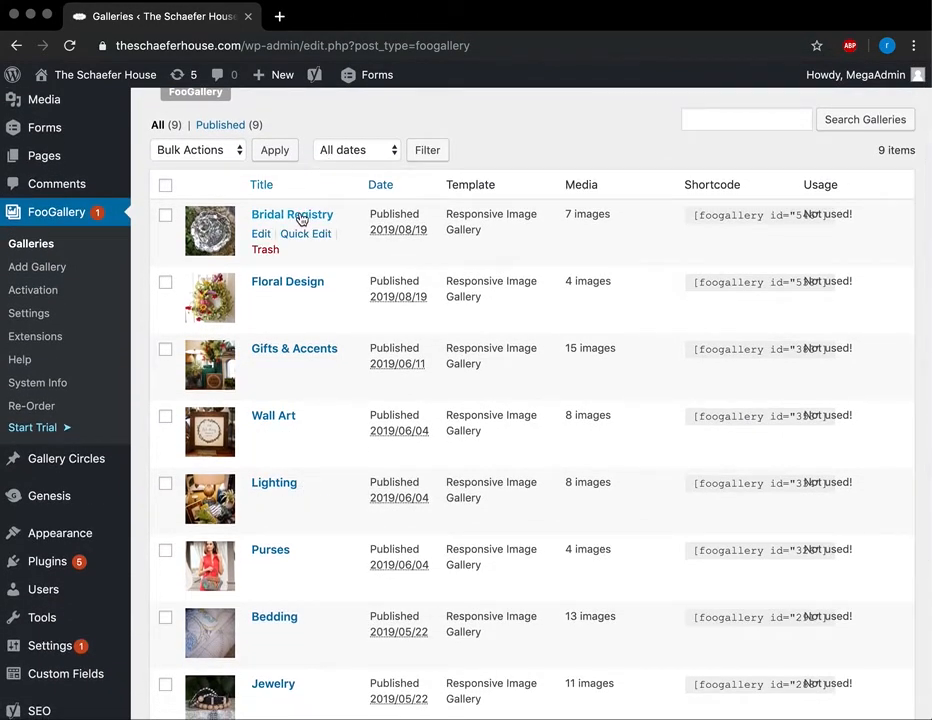
pyautogui.scroll(-4, 291, 354)
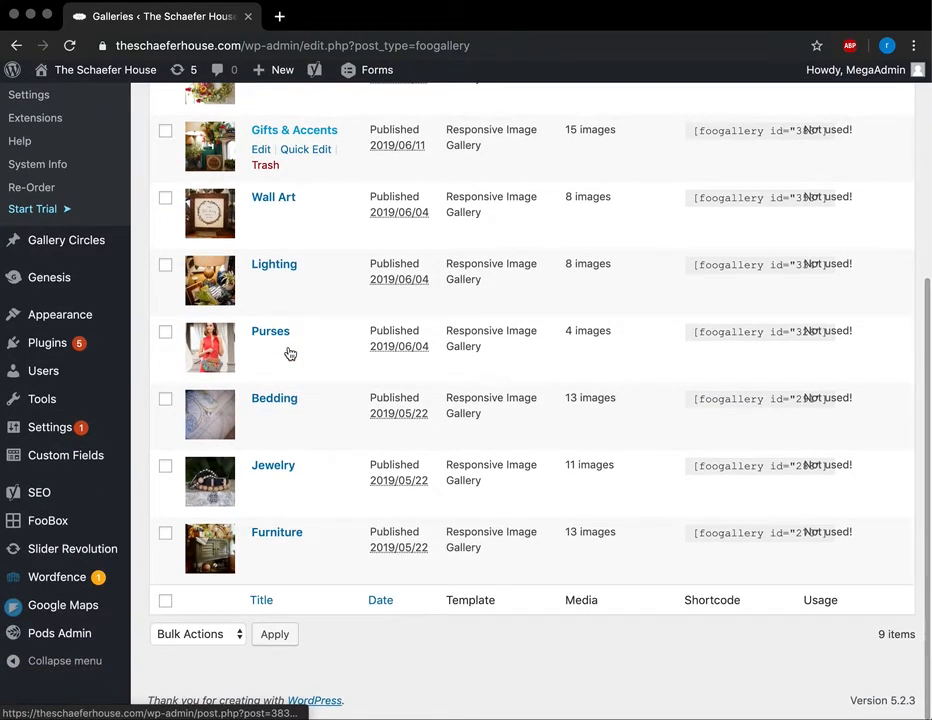
pyautogui.scroll(5, 290, 353)
pyautogui.scroll(-5, 290, 353)
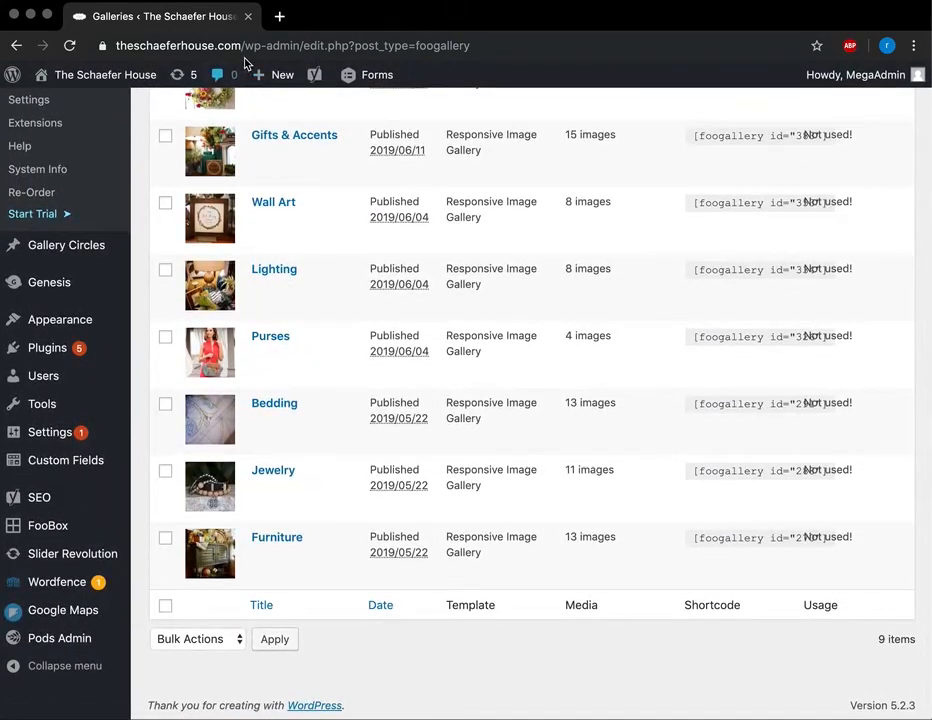
# - Open theschaeferhouse.com in a new tab, go to its Furniture gallery page and look through the pictures
pyautogui.click(281, 17)
pyautogui.write('thesch')
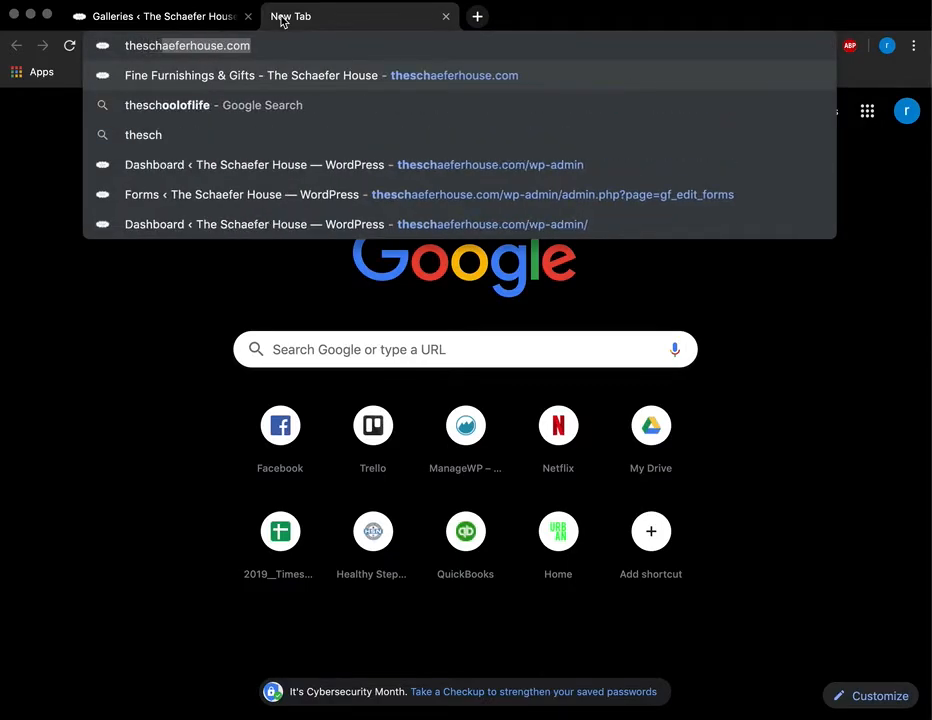
pyautogui.press('Return')
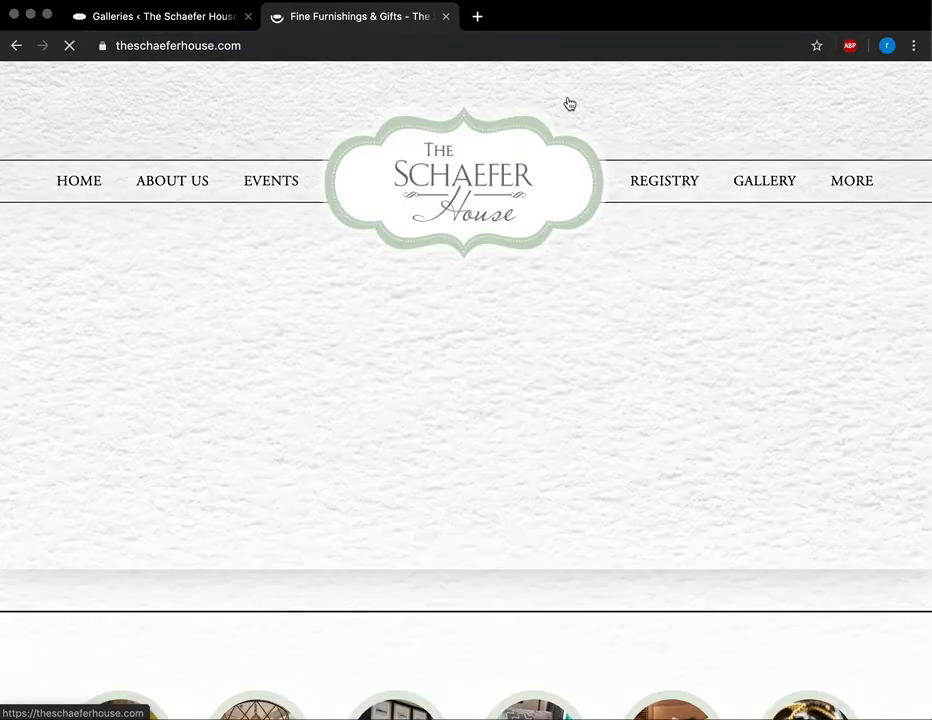
pyautogui.moveTo(741, 179)
pyautogui.click(741, 246)
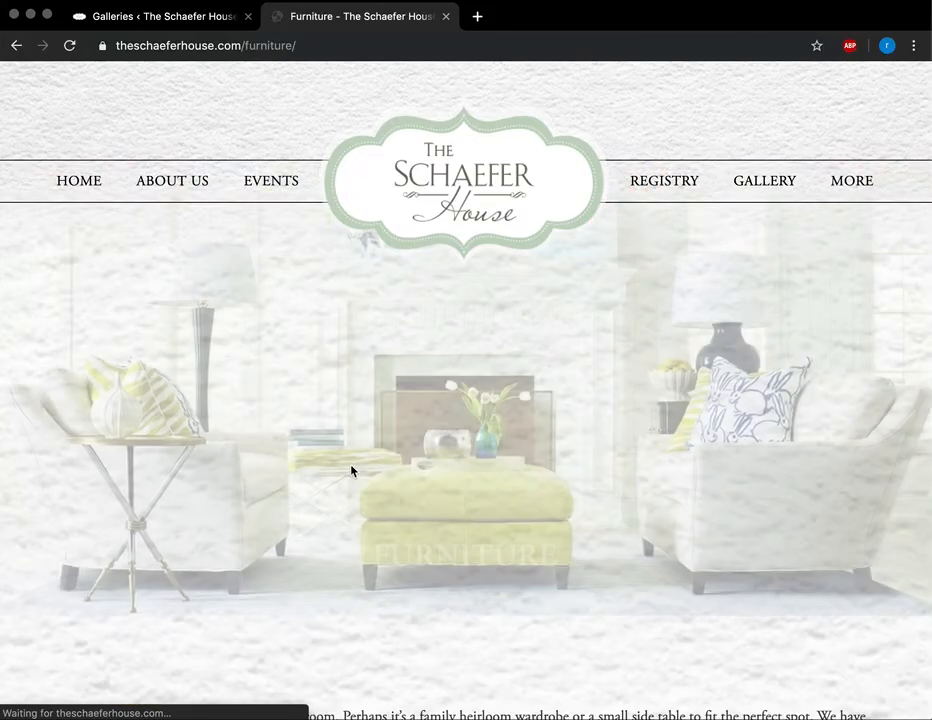
pyautogui.scroll(-1, 353, 471)
pyautogui.scroll(-6, 351, 471)
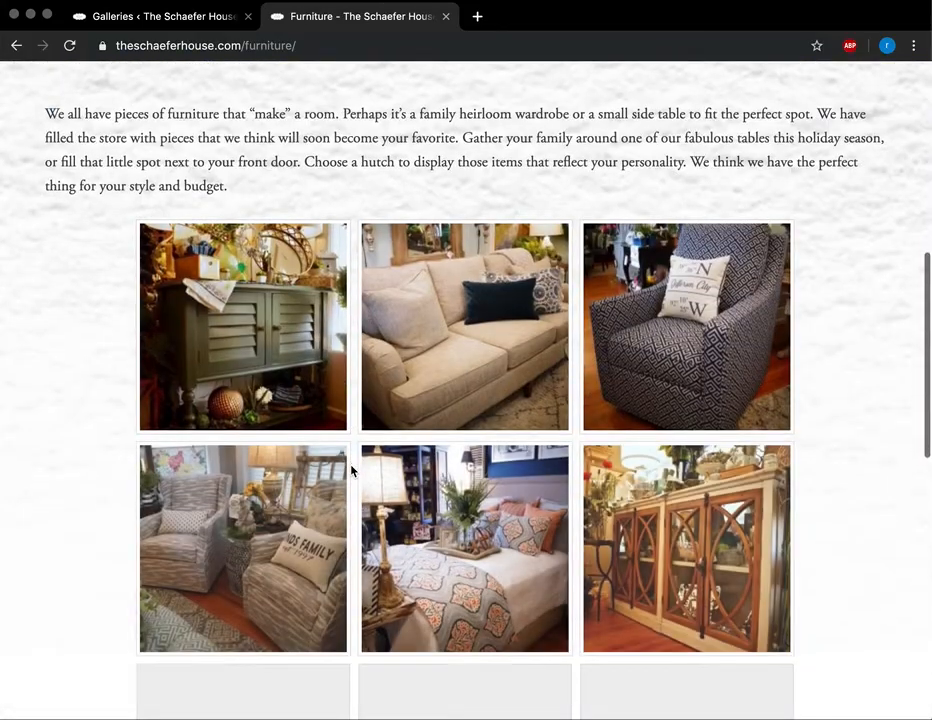
pyautogui.scroll(-4, 390, 535)
pyautogui.scroll(10, 300, 250)
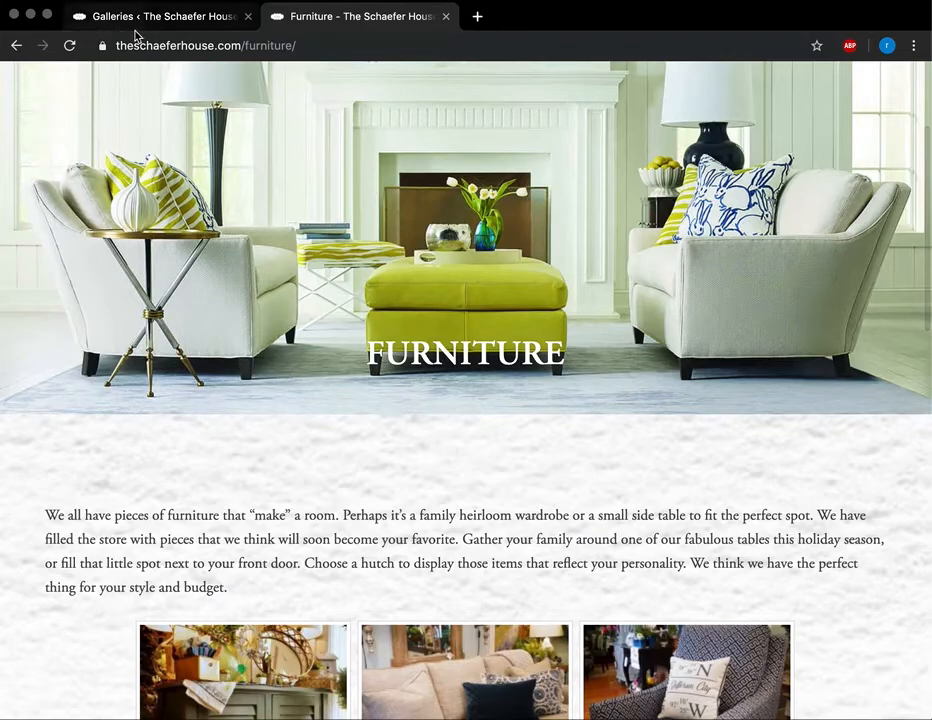
# - Open the Furniture gallery for editing in FooGallery and compare its images with the live Furniture page
pyautogui.click(139, 30)
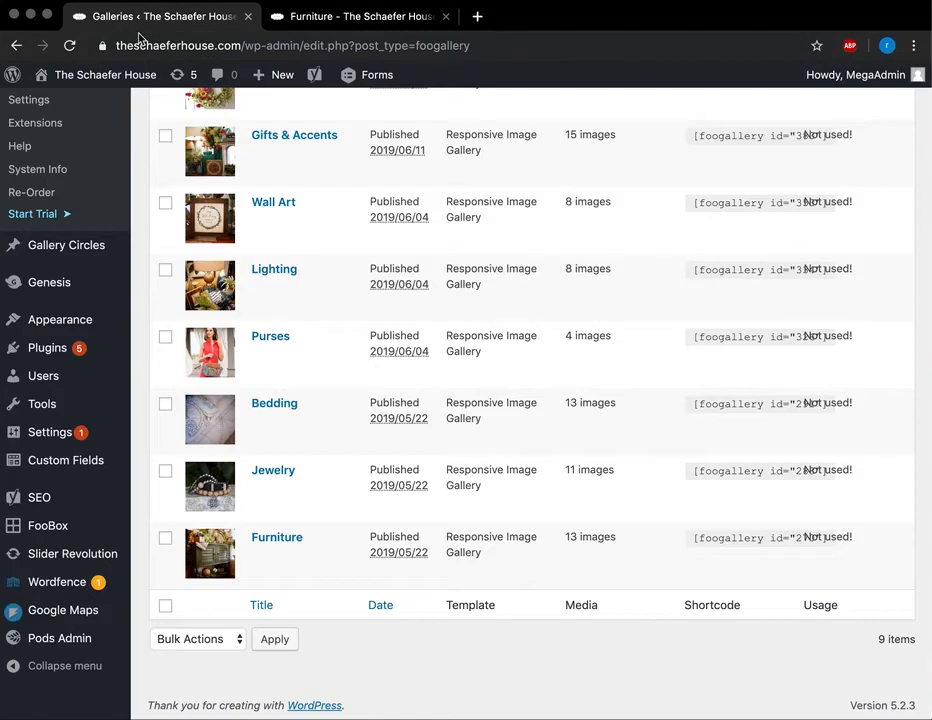
pyautogui.click(270, 538)
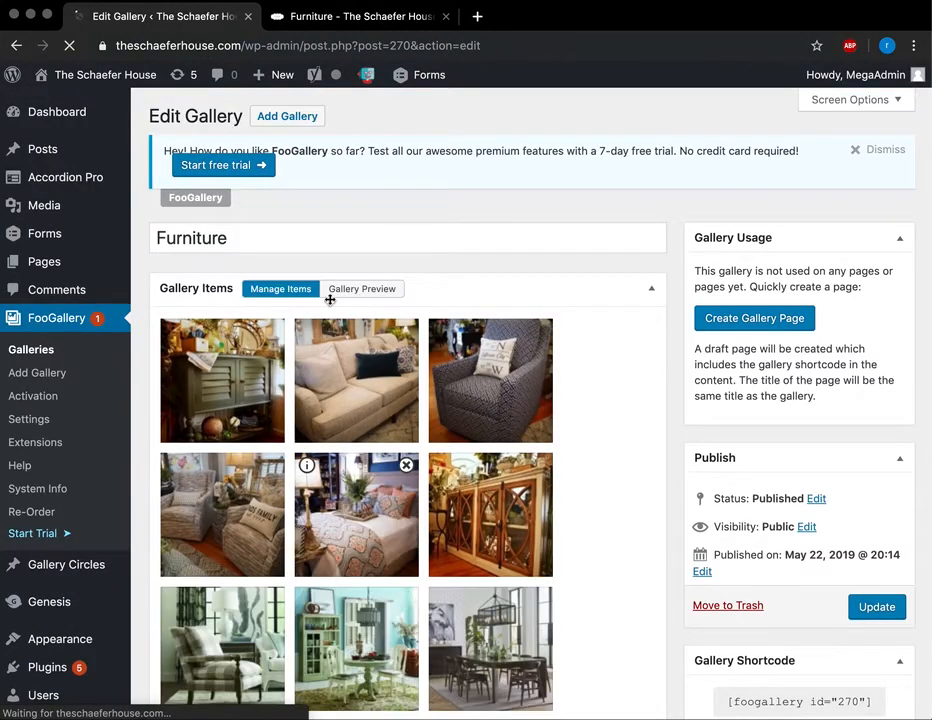
pyautogui.click(408, 18)
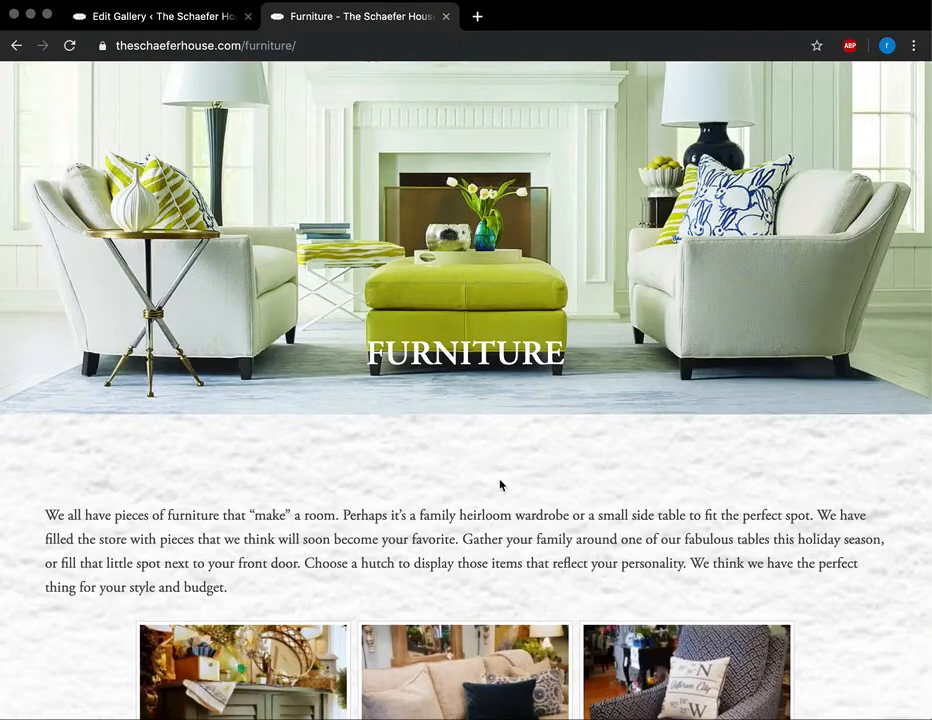
pyautogui.scroll(-4, 205, 483)
pyautogui.scroll(-5, 483, 657)
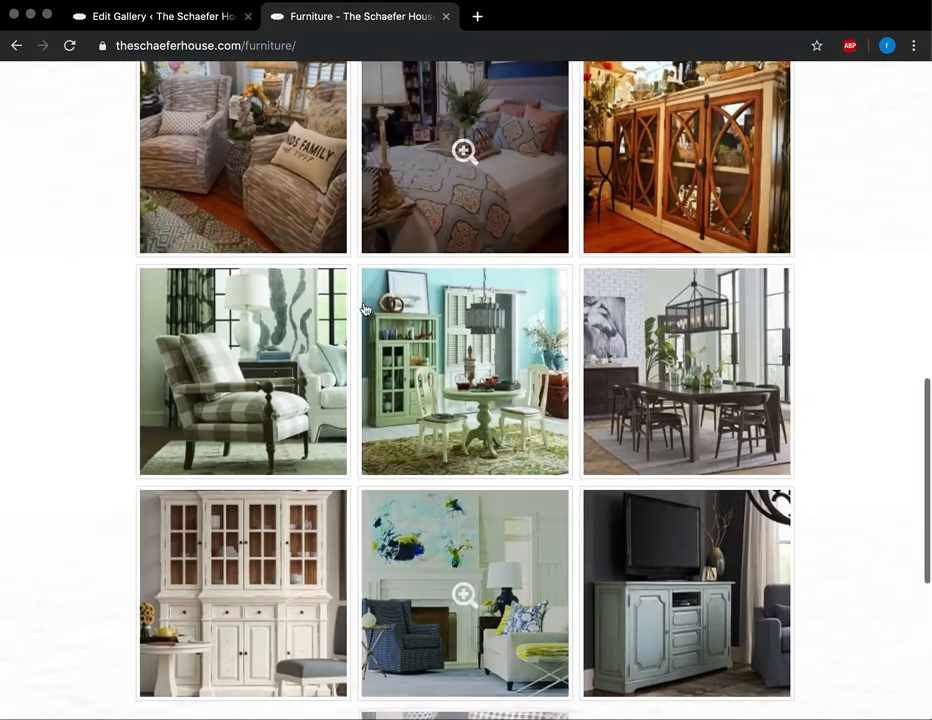
pyautogui.click(158, 16)
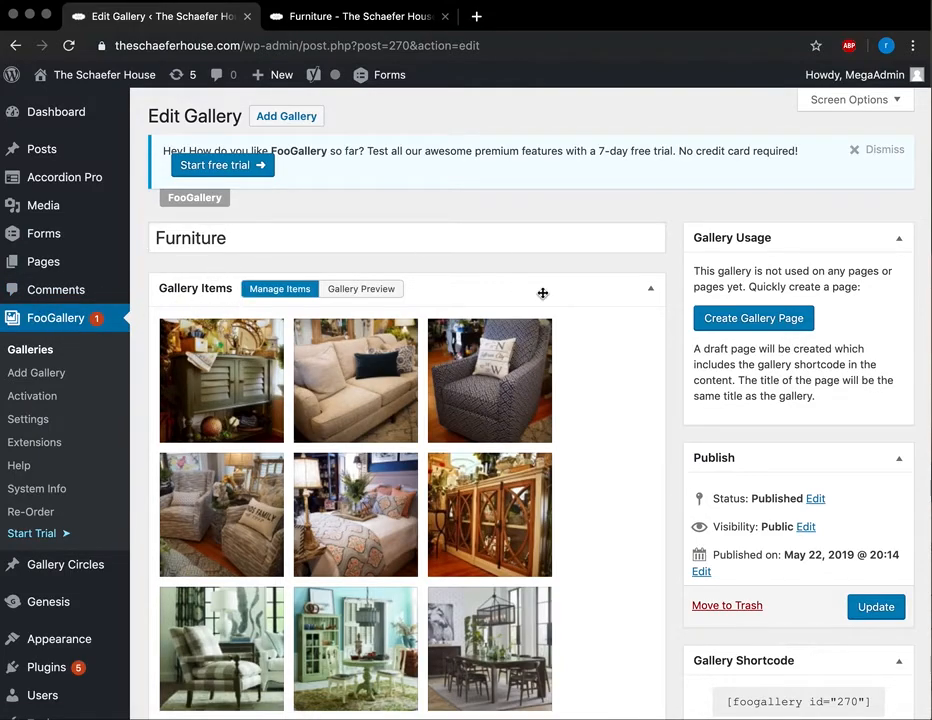
# - Try moving the bed picture in the Furniture gallery to the place of the glass-door cabinet picture
pyautogui.scroll(-5, 621, 456)
pyautogui.scroll(1, 621, 456)
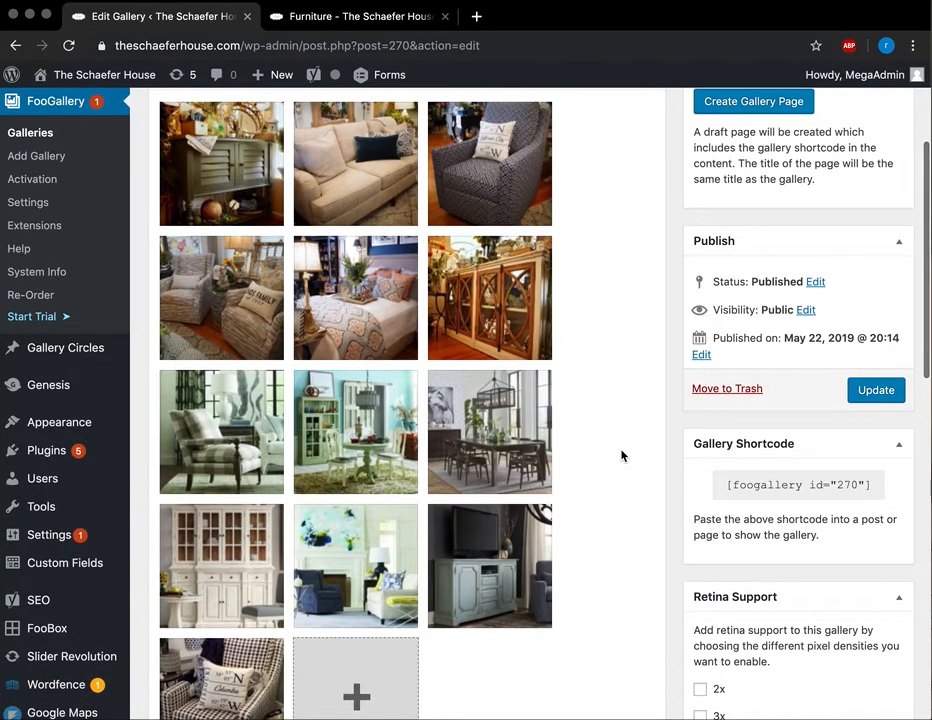
pyautogui.moveTo(399, 295); pyautogui.dragTo(521, 285)
pyautogui.scroll(-5, 456, 697)
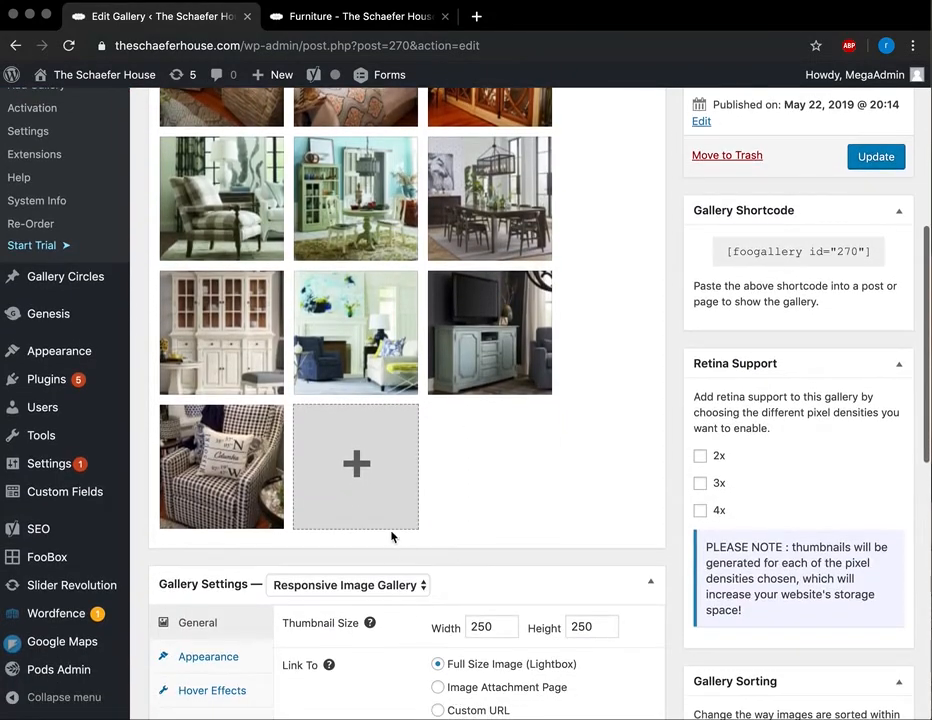
# - Browse the Furniture media folder in the gallery's add-media dialog, close it without adding anything, and return to the gallery's publishing options
pyautogui.click(362, 460)
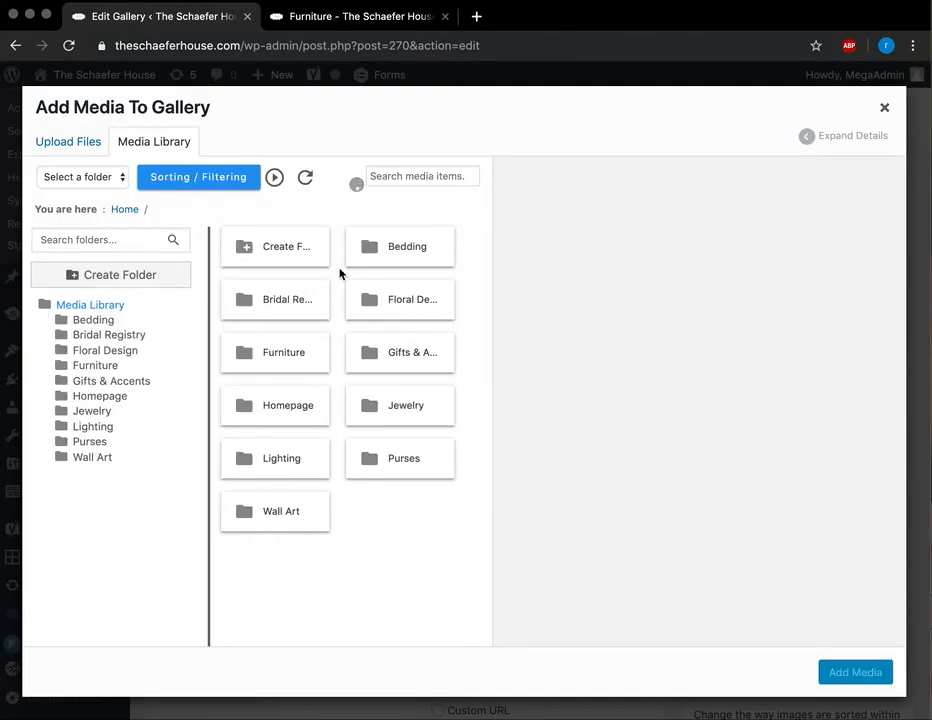
pyautogui.click(284, 355)
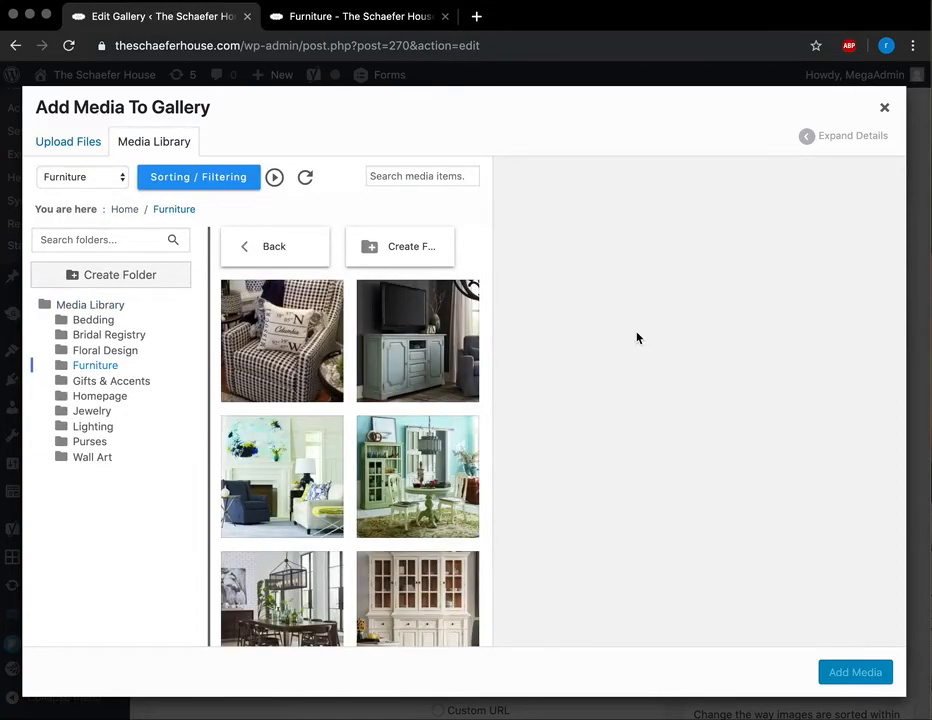
pyautogui.click(886, 110)
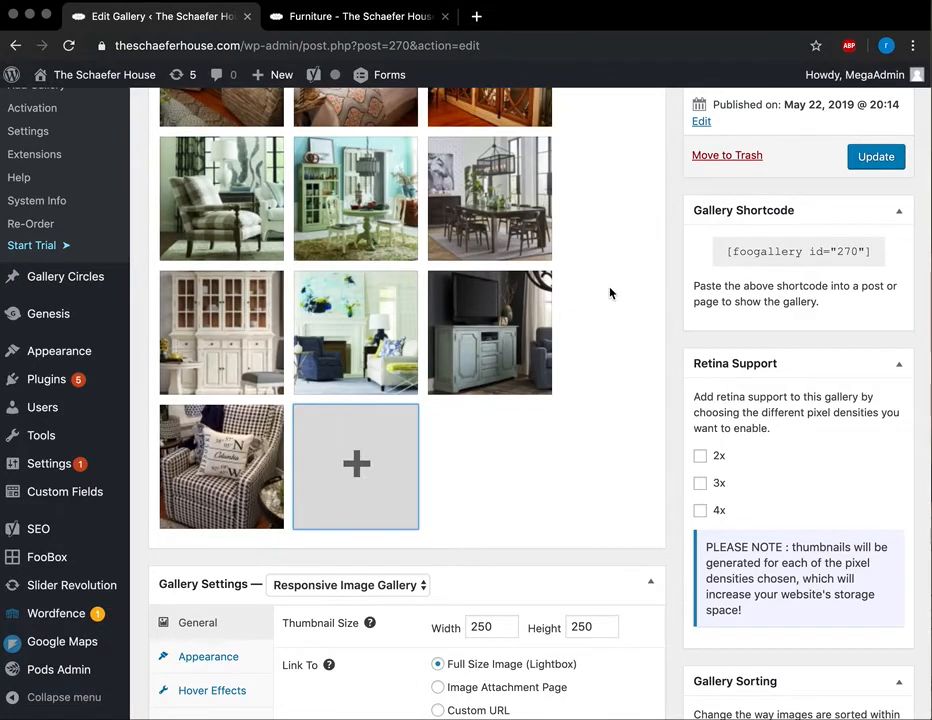
pyautogui.scroll(-5, 610, 291)
pyautogui.scroll(7, 610, 291)
pyautogui.scroll(2, 610, 301)
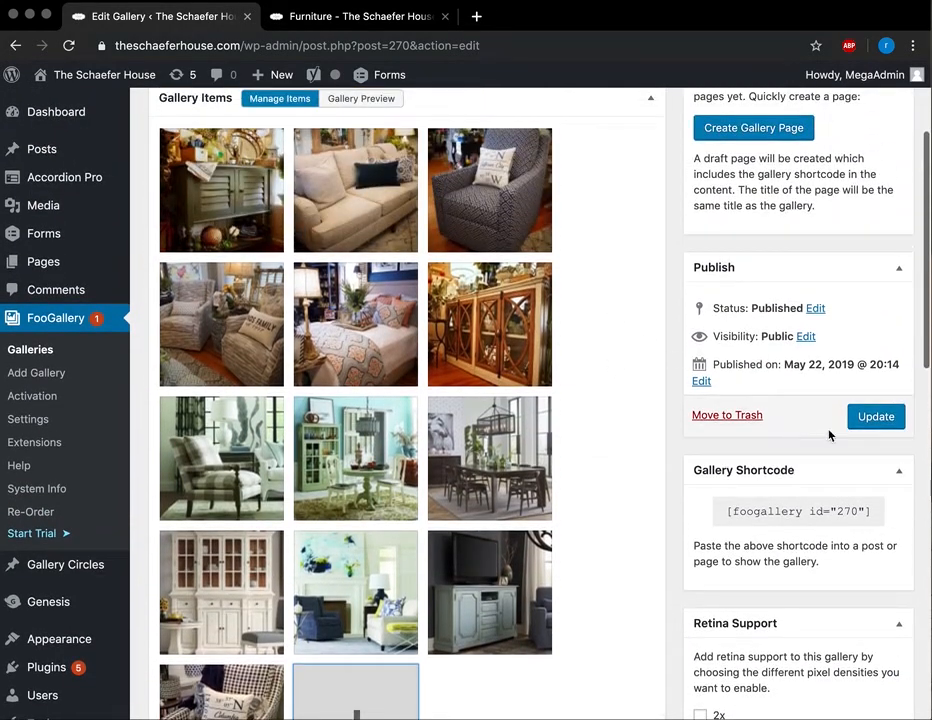
pyautogui.scroll(2, 636, 422)
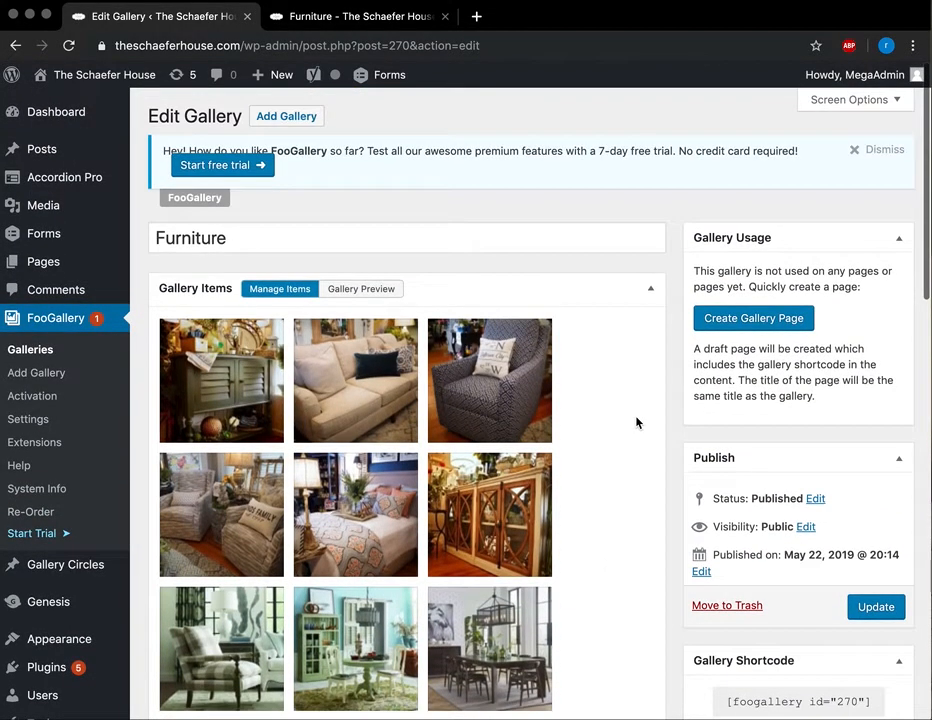
# - Show the preview of the Furniture gallery and look through its images and the settings below them
pyautogui.scroll(-6, 636, 422)
pyautogui.scroll(3, 636, 422)
pyautogui.scroll(4, 636, 422)
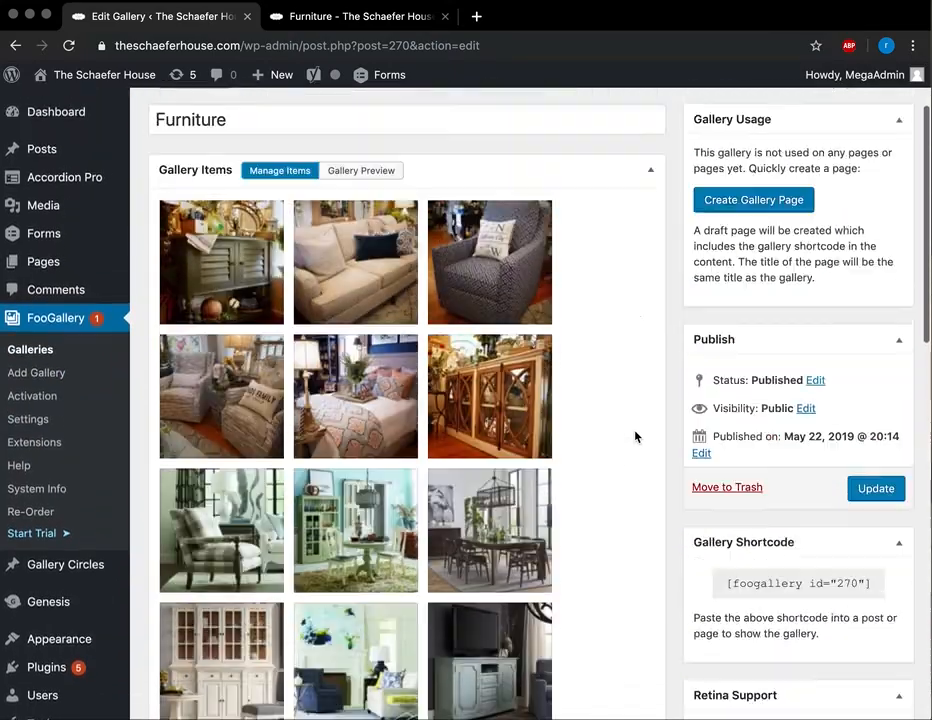
pyautogui.click(352, 290)
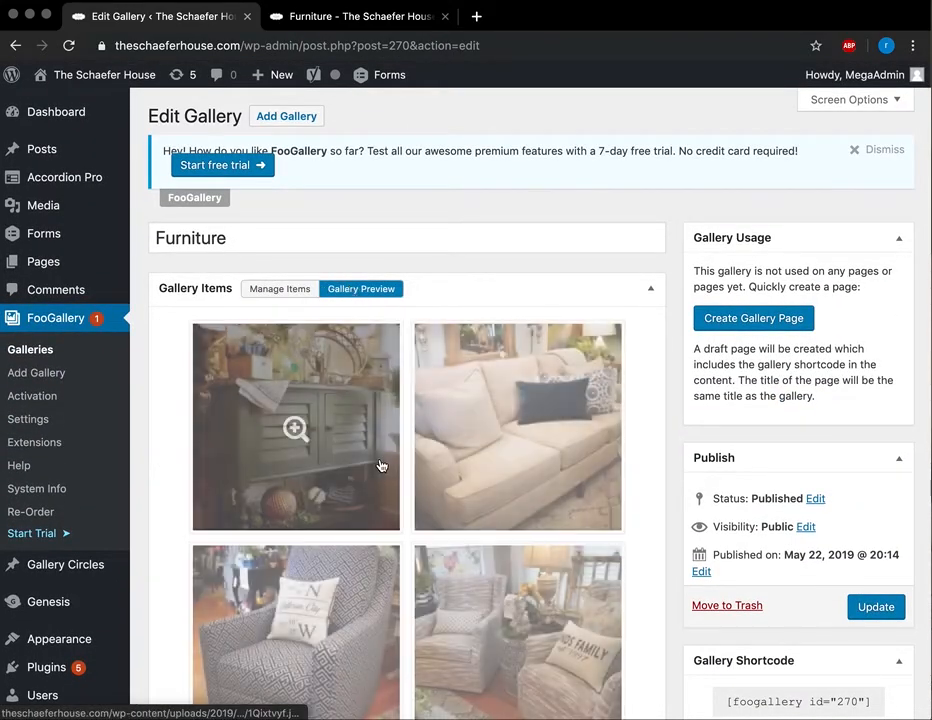
pyautogui.scroll(-8, 381, 464)
pyautogui.scroll(-8, 447, 469)
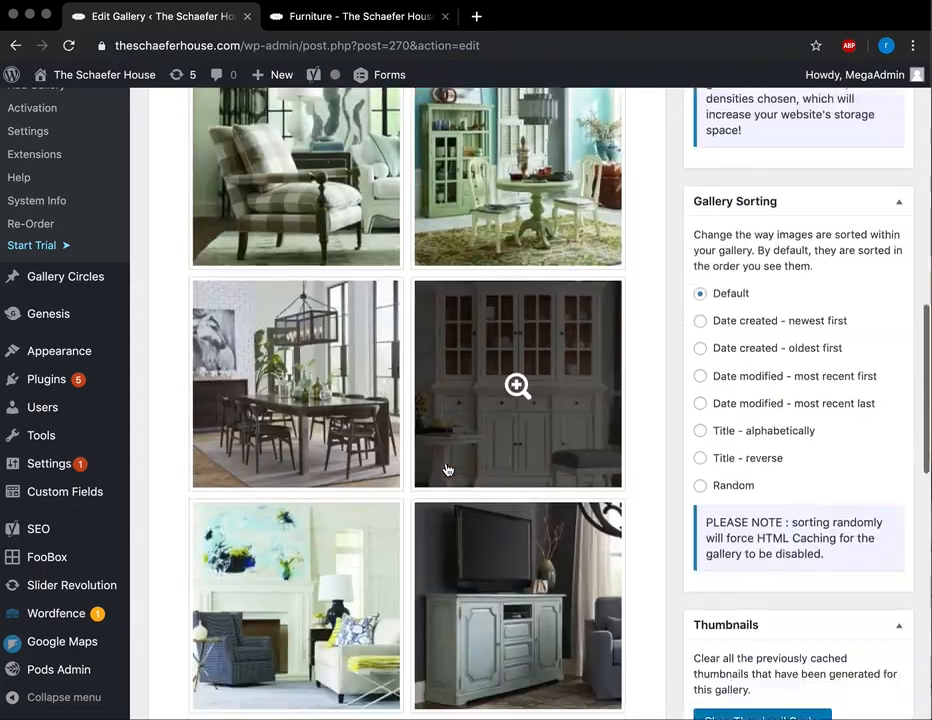
pyautogui.scroll(-3, 447, 469)
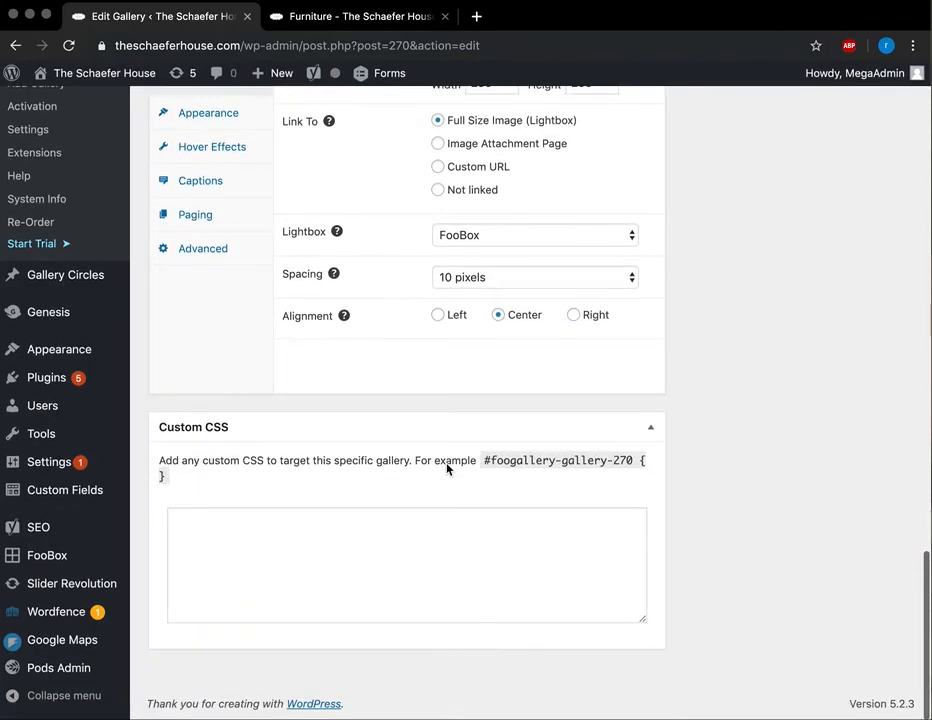
pyautogui.scroll(15, 447, 469)
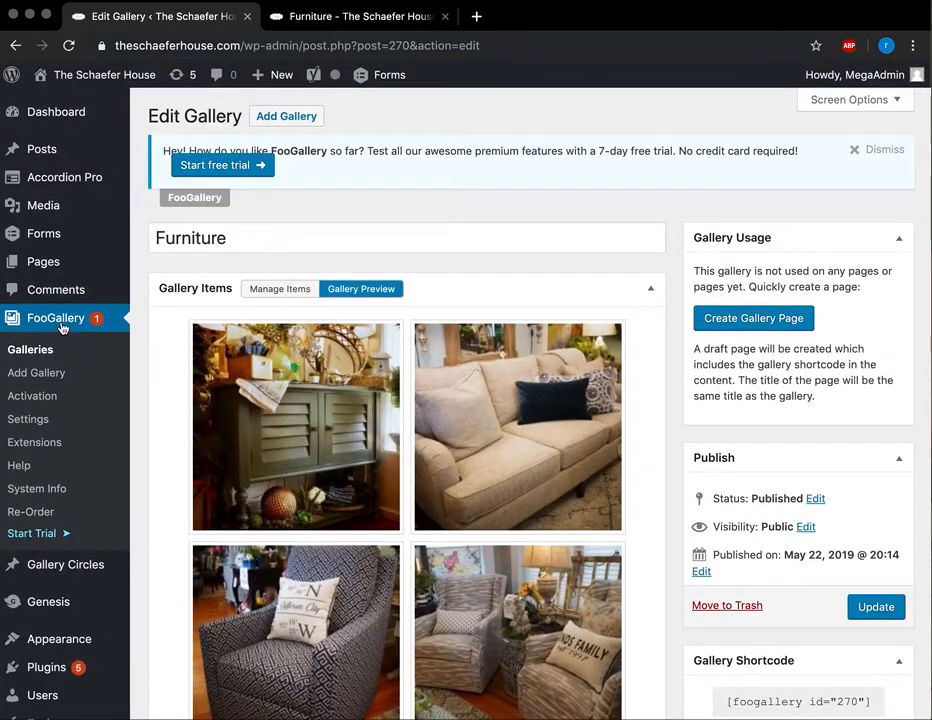
# - Return to the list of FooGallery galleries, open the Lighting gallery for editing and look over its images
pyautogui.click(63, 326)
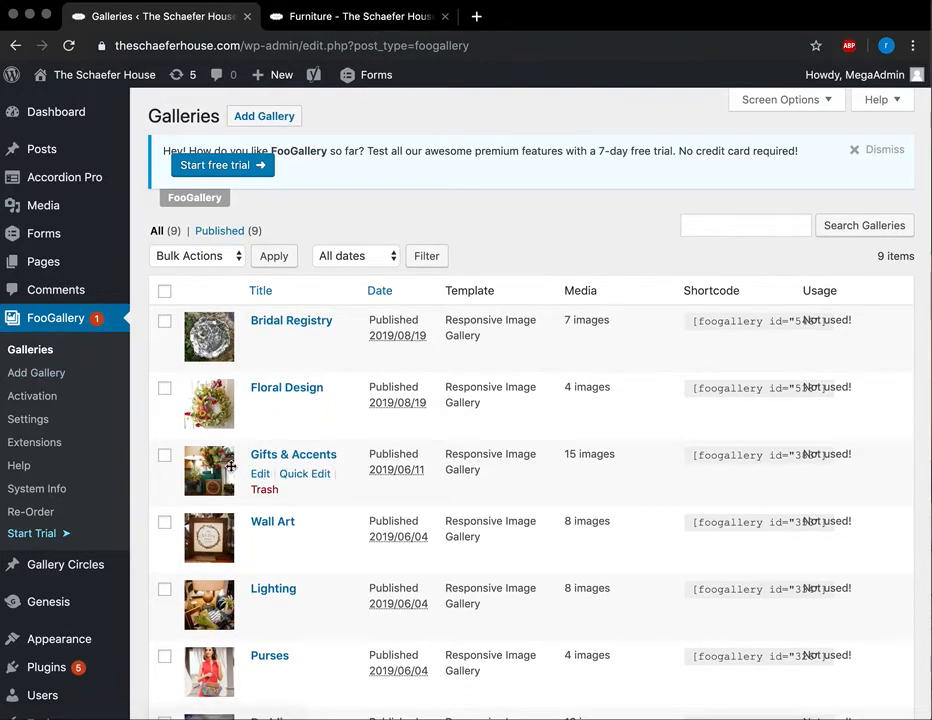
pyautogui.scroll(-3, 230, 466)
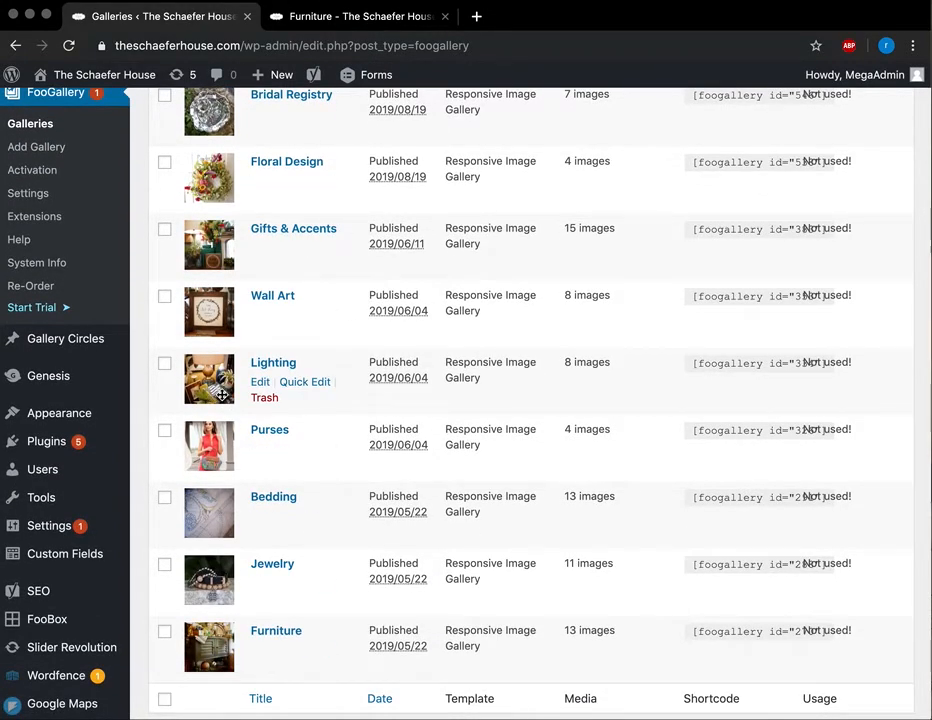
pyautogui.click(268, 368)
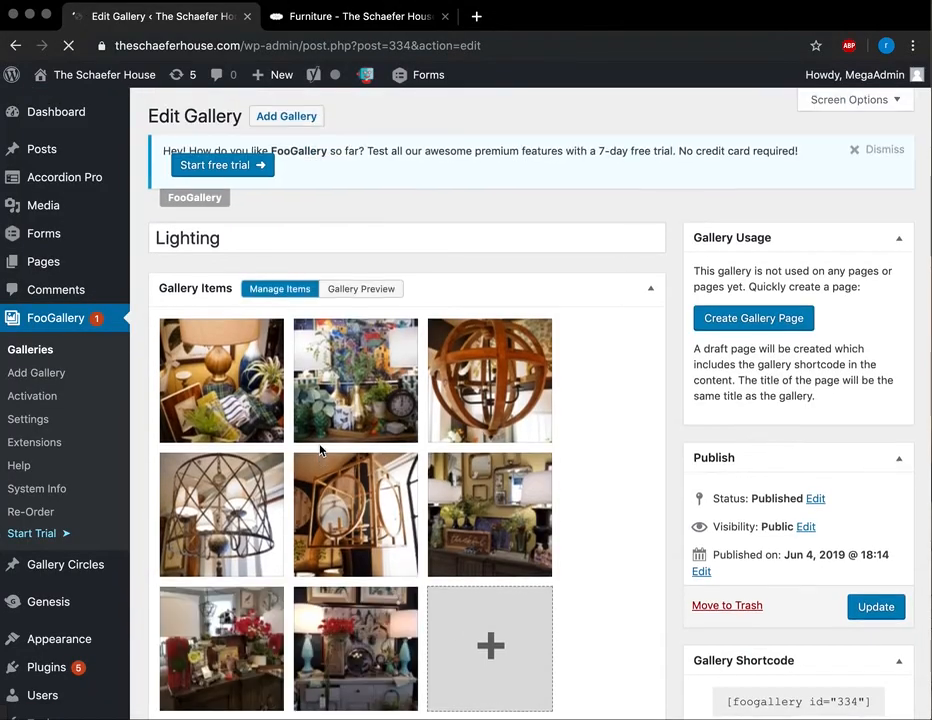
pyautogui.scroll(-3, 320, 450)
pyautogui.scroll(1, 320, 452)
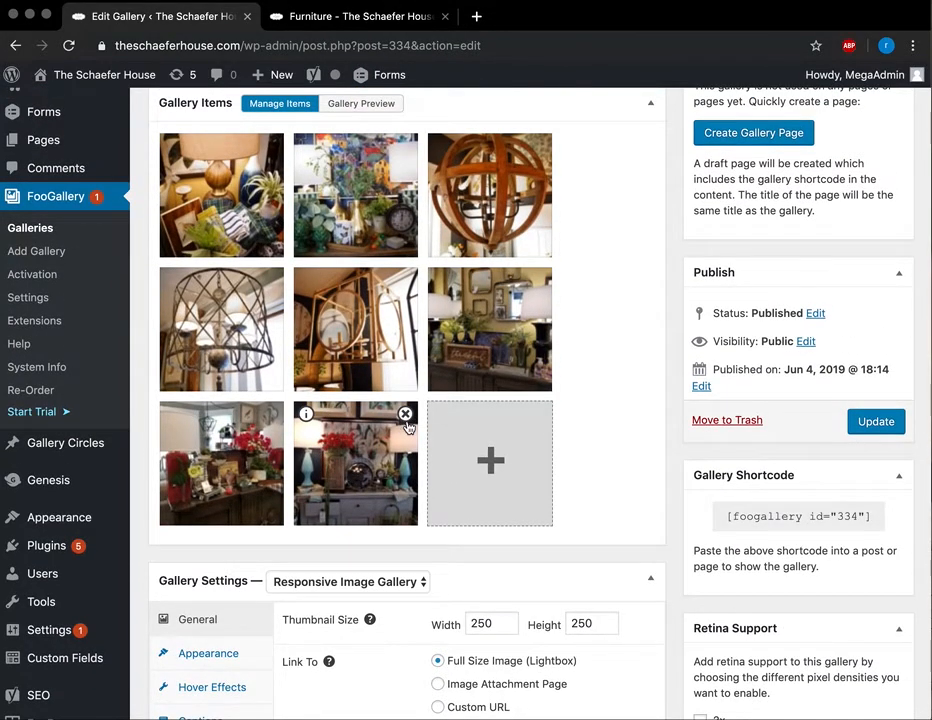
# - Browse the Lighting media folder as a source of new images for the Lighting gallery, then close the dialog without adding any
pyautogui.click(480, 471)
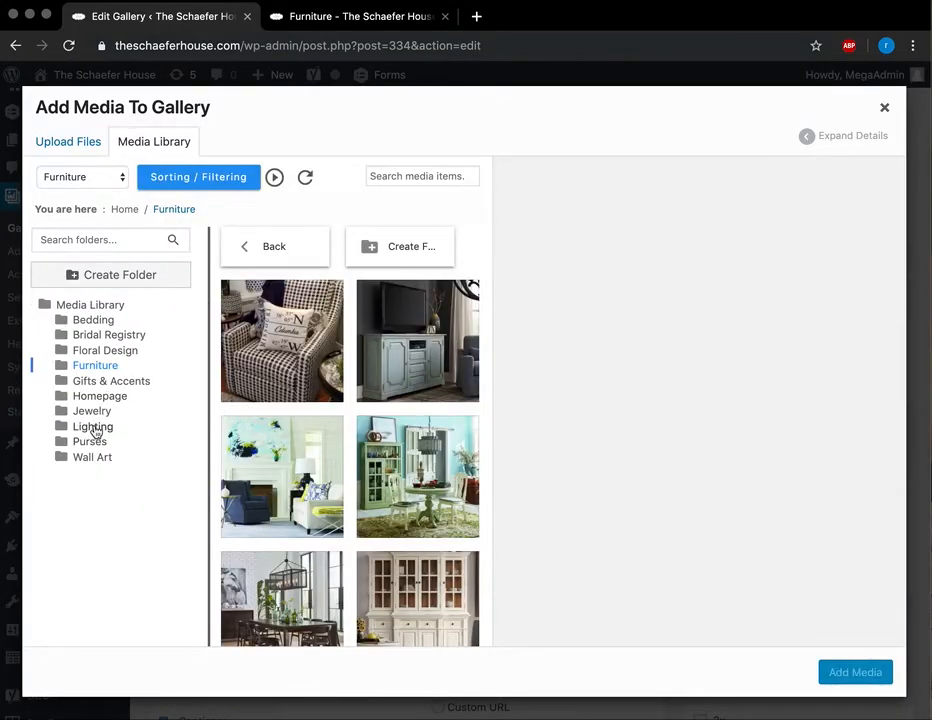
pyautogui.click(93, 427)
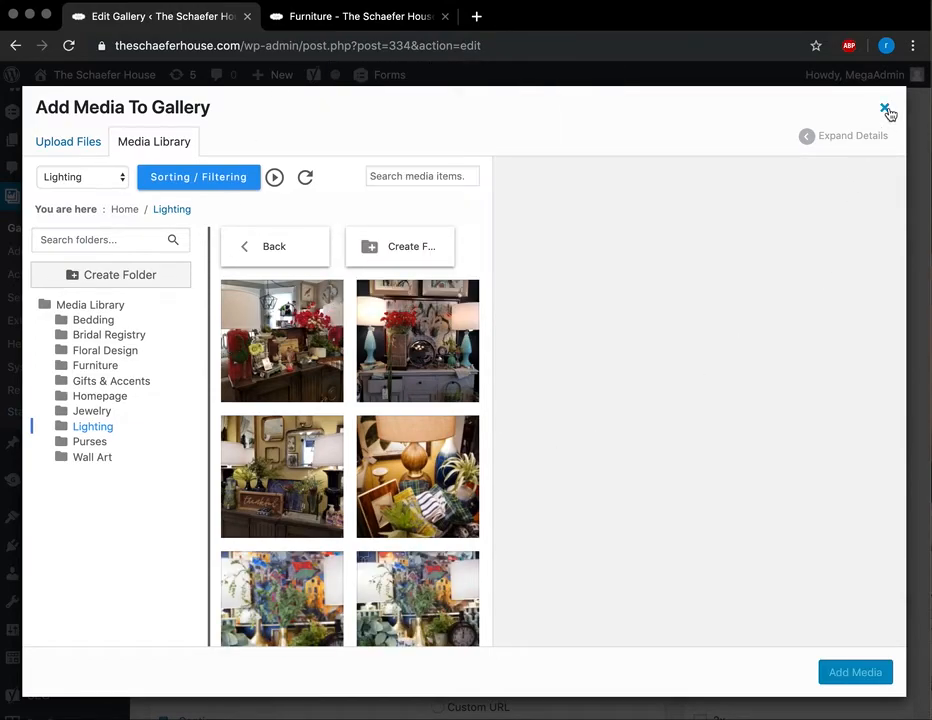
pyautogui.click(885, 108)
pyautogui.scroll(3, 67, 158)
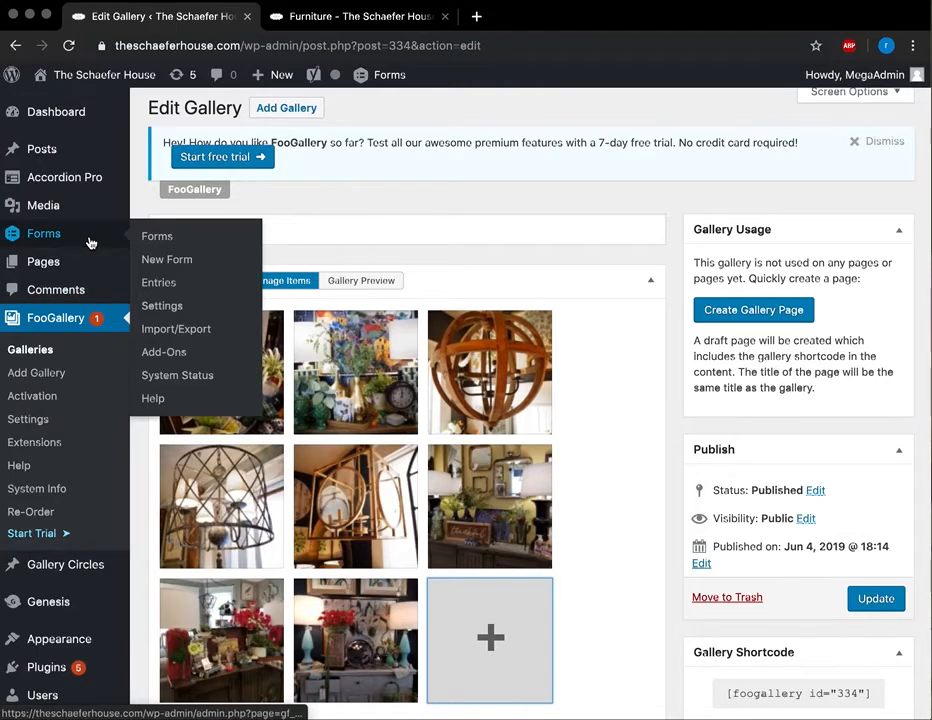
# - Open the Contact Us form from the site's forms and review its fields and the kinds of form settings available
pyautogui.click(90, 242)
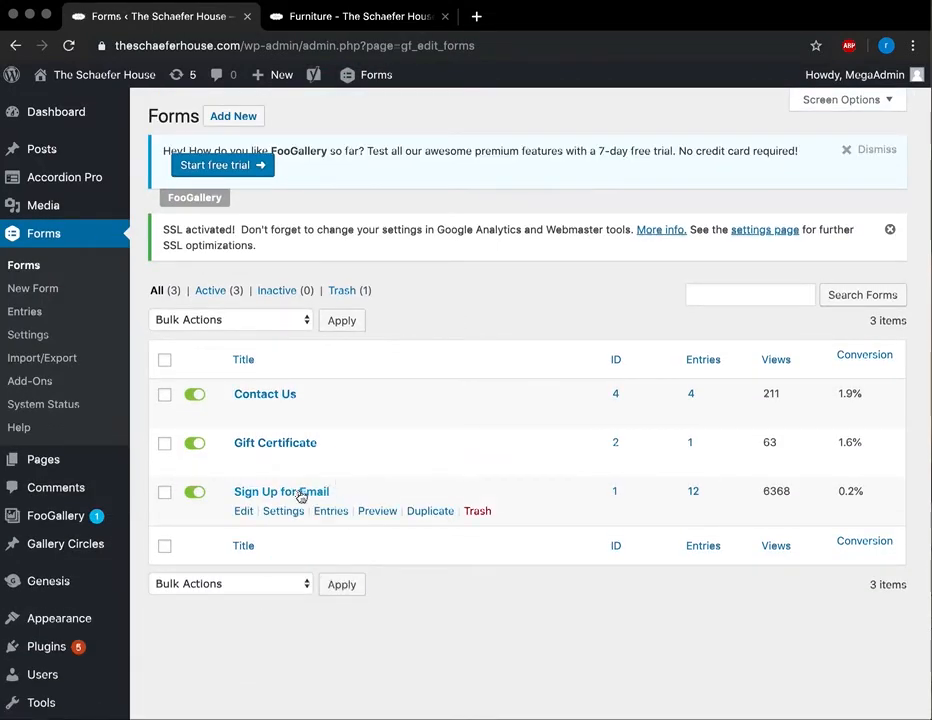
pyautogui.click(266, 394)
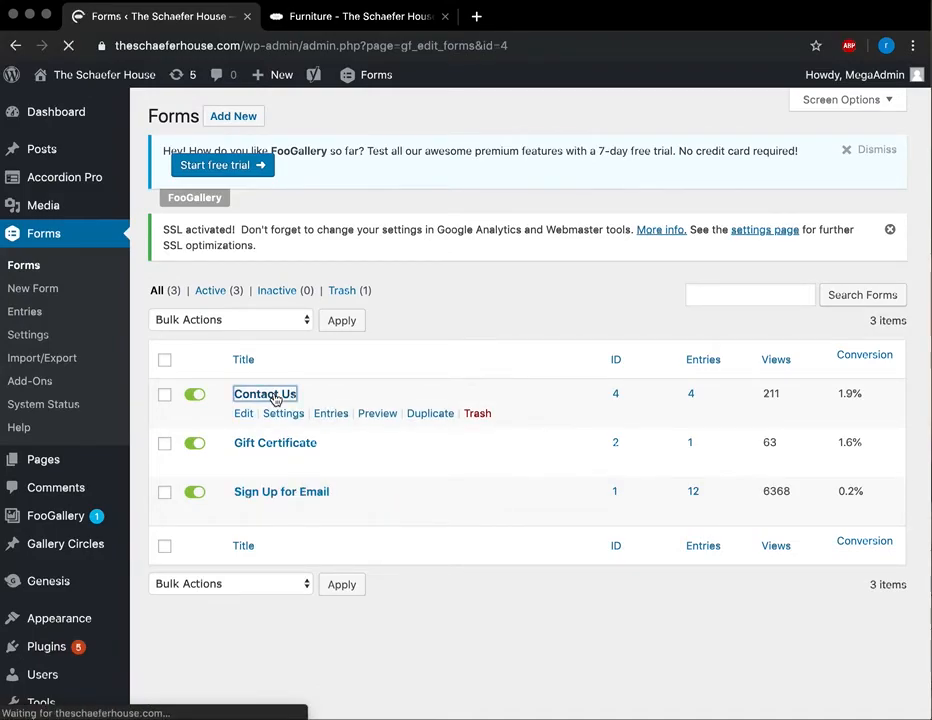
pyautogui.scroll(-3, 520, 485)
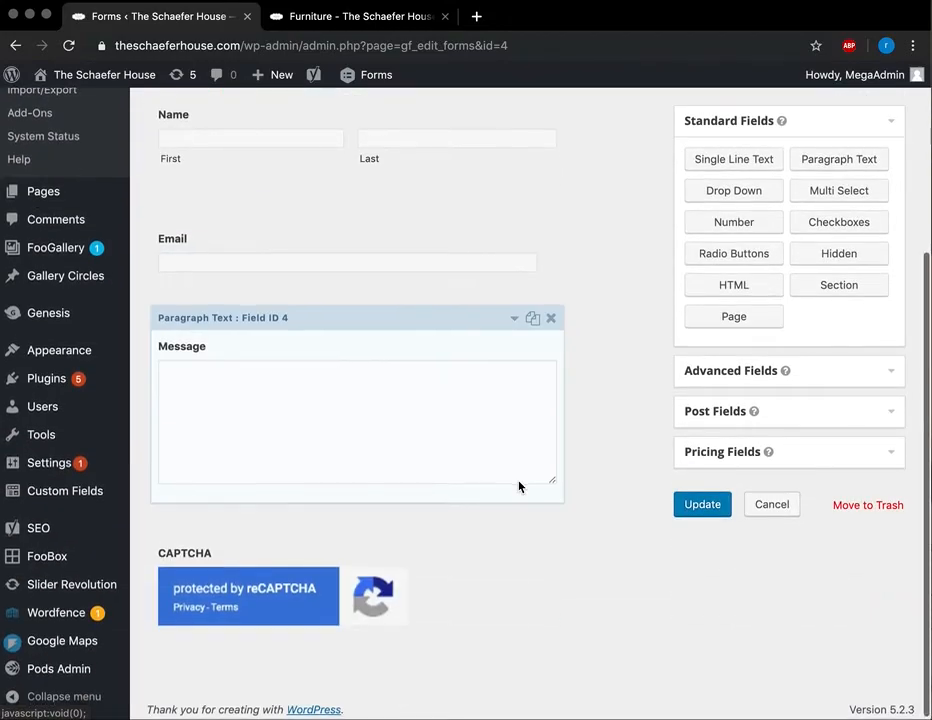
pyautogui.scroll(1, 520, 485)
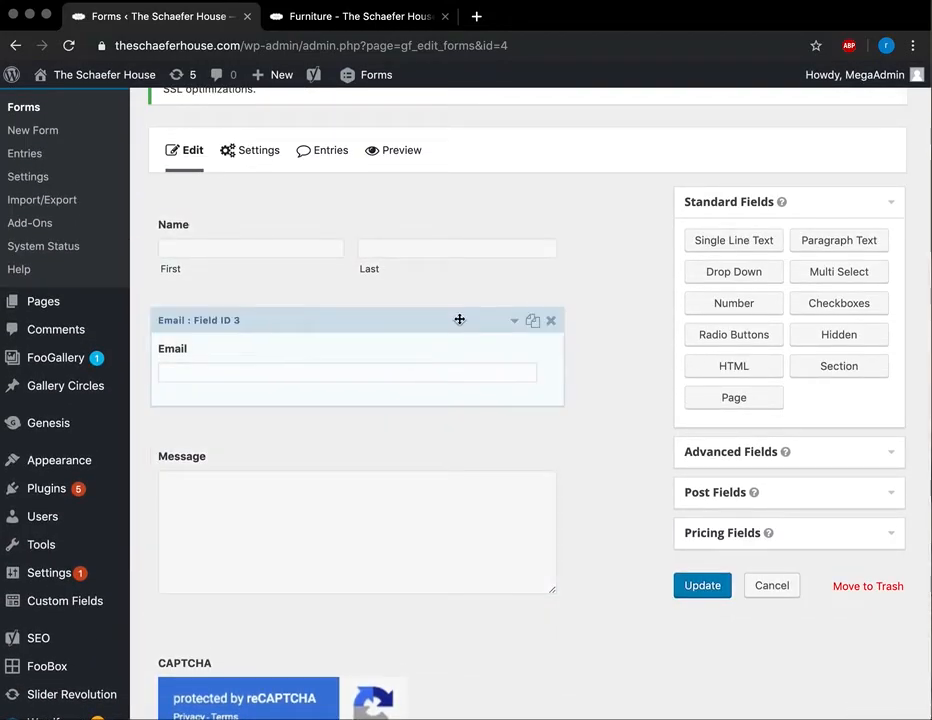
pyautogui.scroll(1, 483, 327)
pyautogui.scroll(-2, 620, 340)
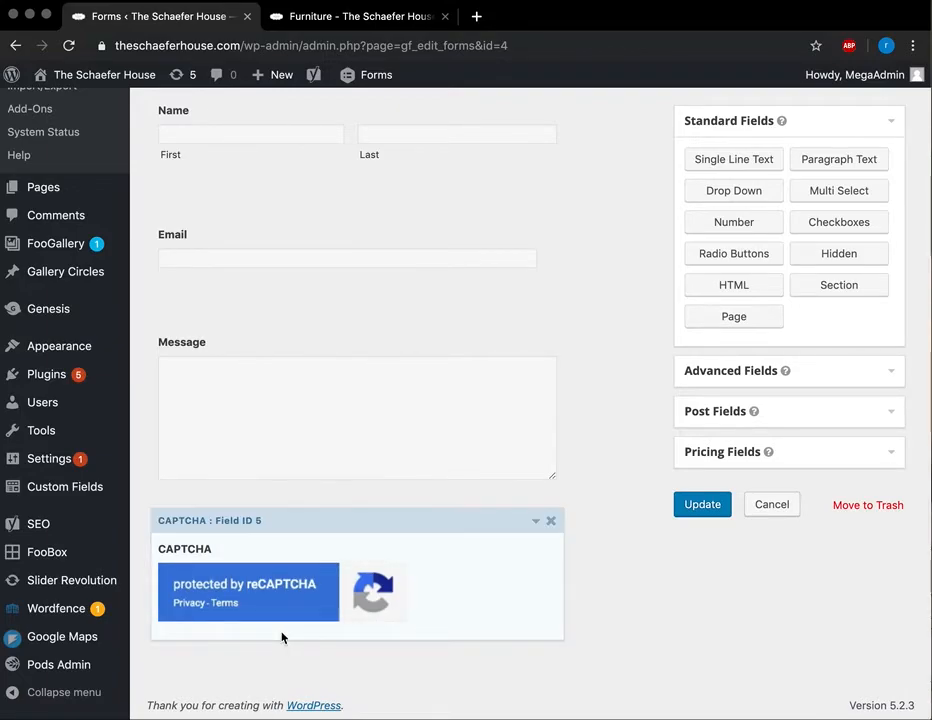
pyautogui.scroll(3, 592, 557)
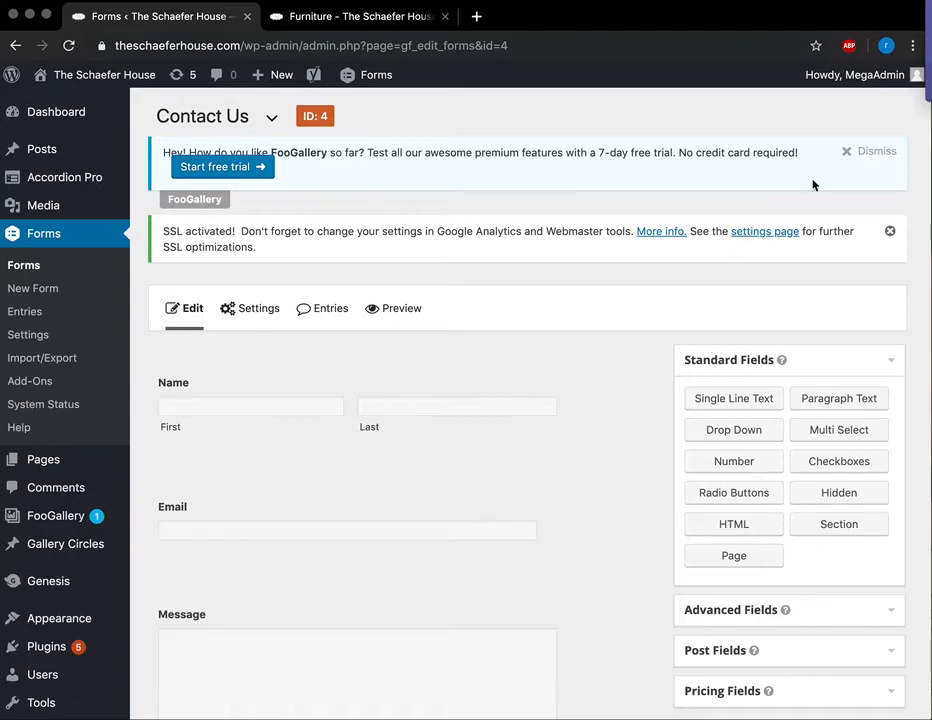
pyautogui.moveTo(245, 317)
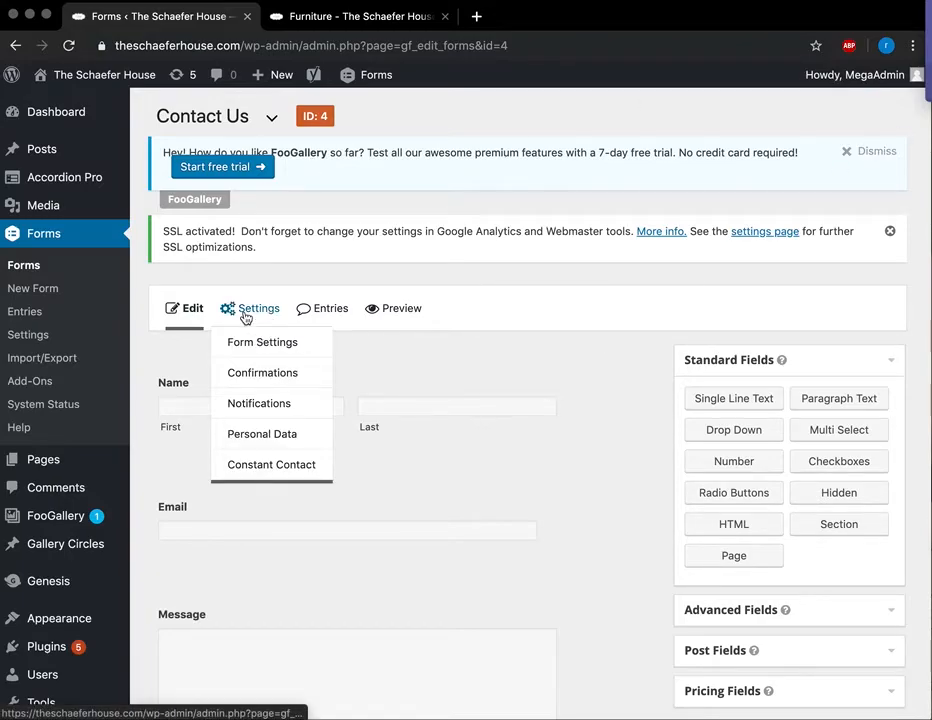
# - Go back to the list of forms, open the Contact Us form's entries and look through the submitted messages
pyautogui.click(84, 234)
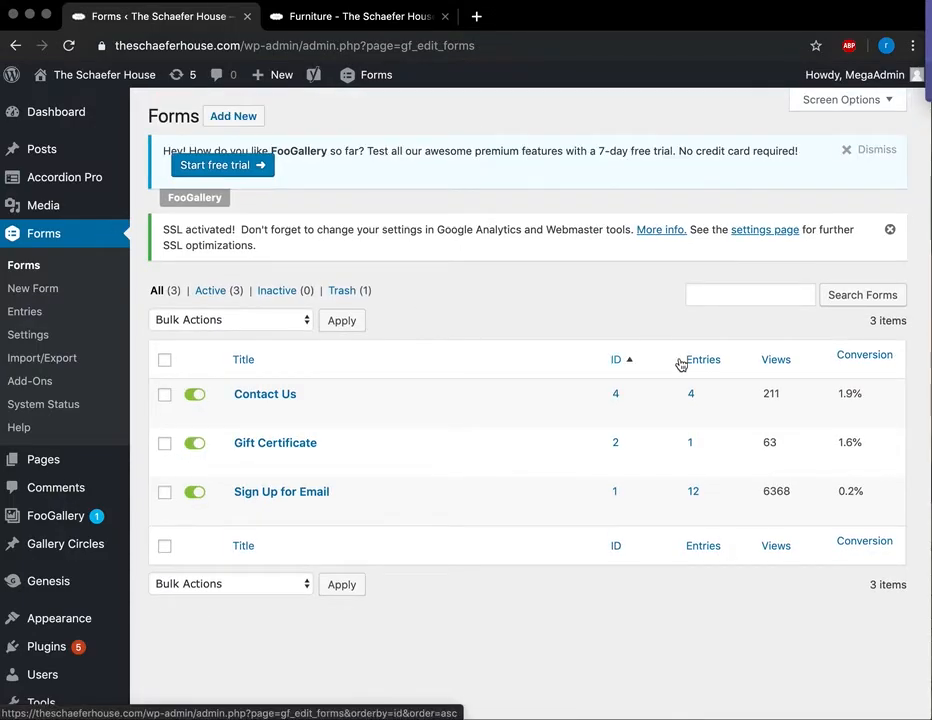
pyautogui.click(695, 398)
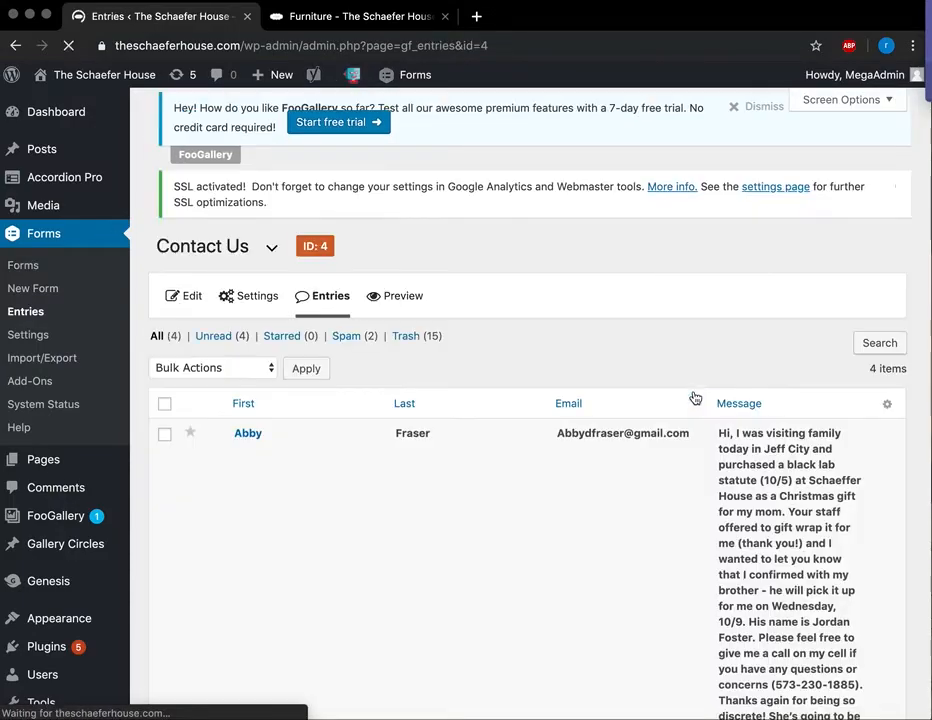
pyautogui.scroll(-5, 699, 479)
pyautogui.scroll(5, 685, 595)
pyautogui.scroll(-6, 685, 593)
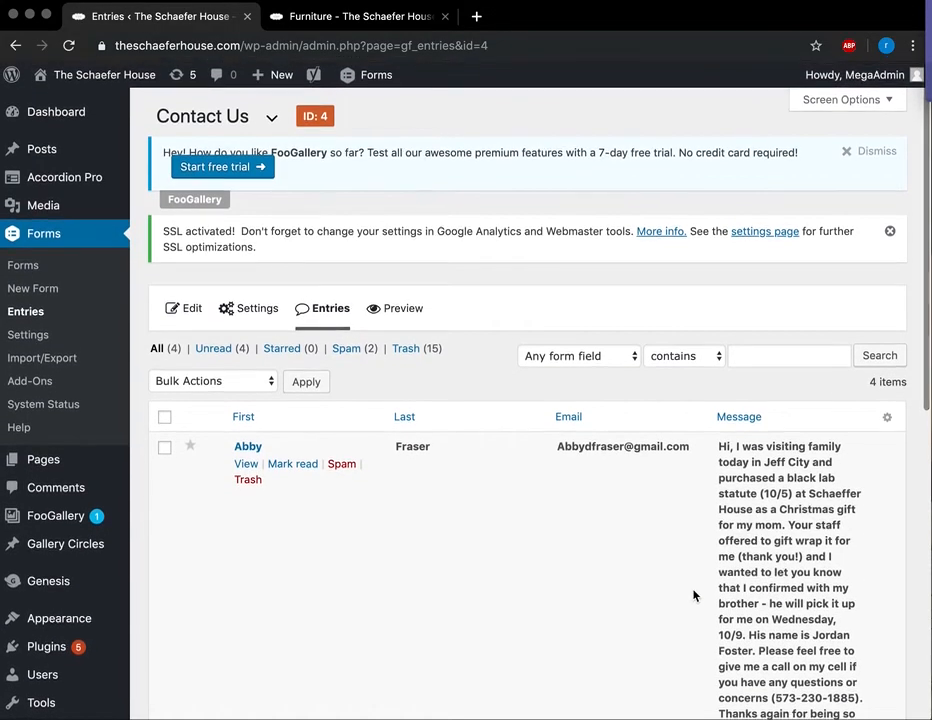
pyautogui.scroll(6, 693, 600)
pyautogui.scroll(-1, 694, 600)
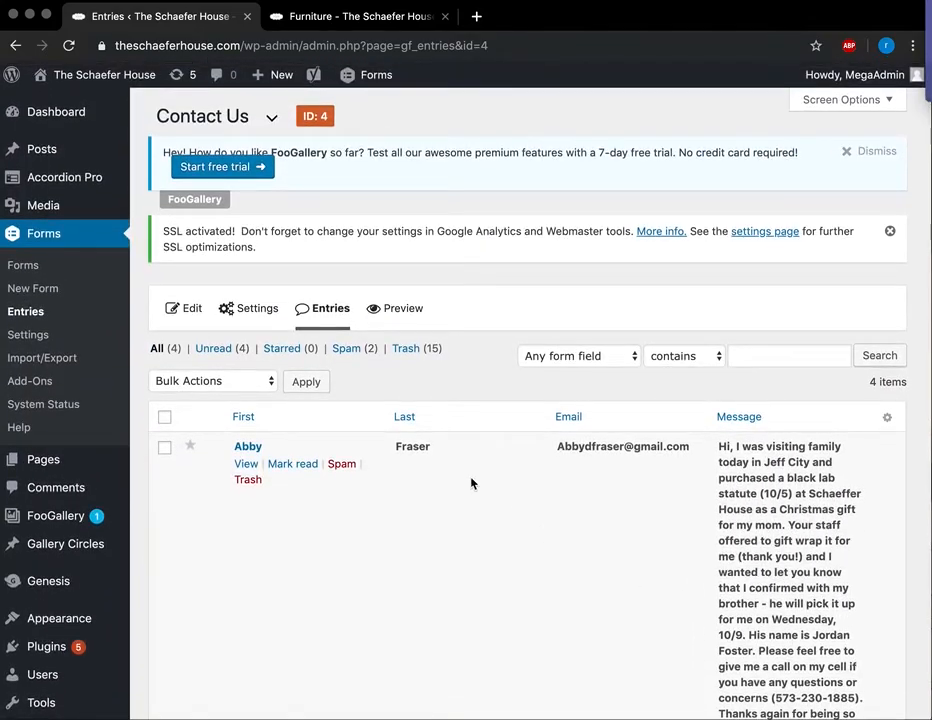
# - Reopen the Contact Us form for editing and add a Phone field from the advanced fields between Name and Email
pyautogui.click(73, 237)
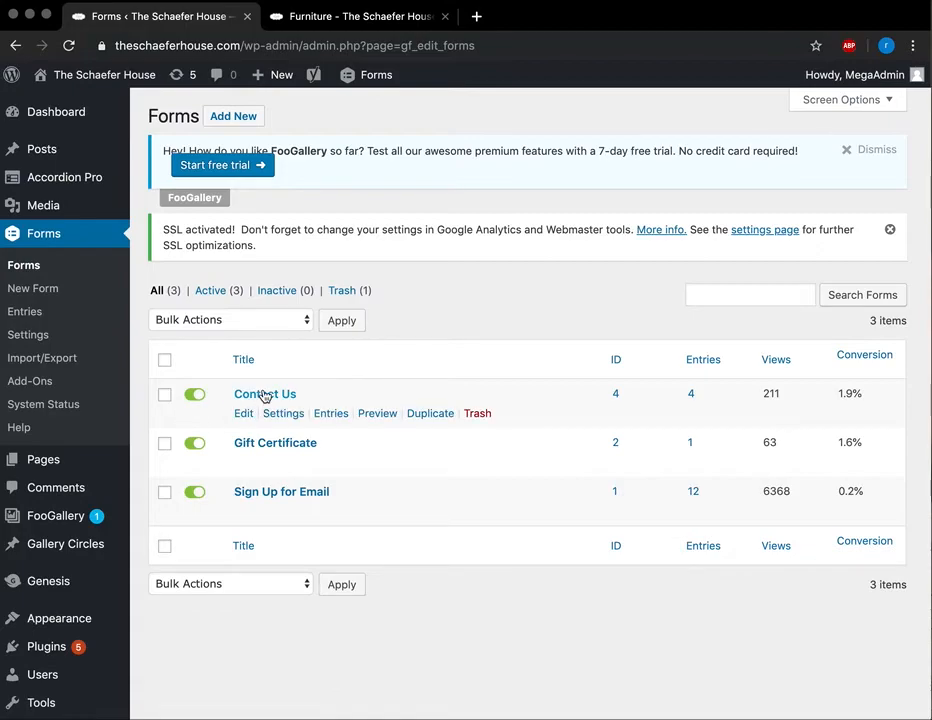
pyautogui.click(265, 395)
pyautogui.scroll(-3, 379, 418)
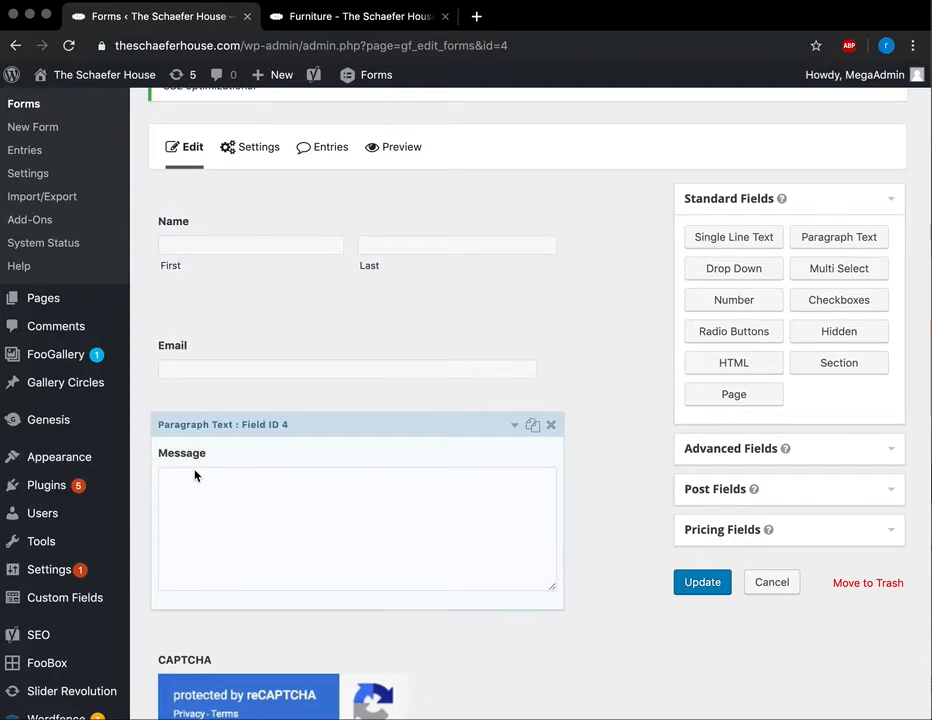
pyautogui.scroll(1, 220, 548)
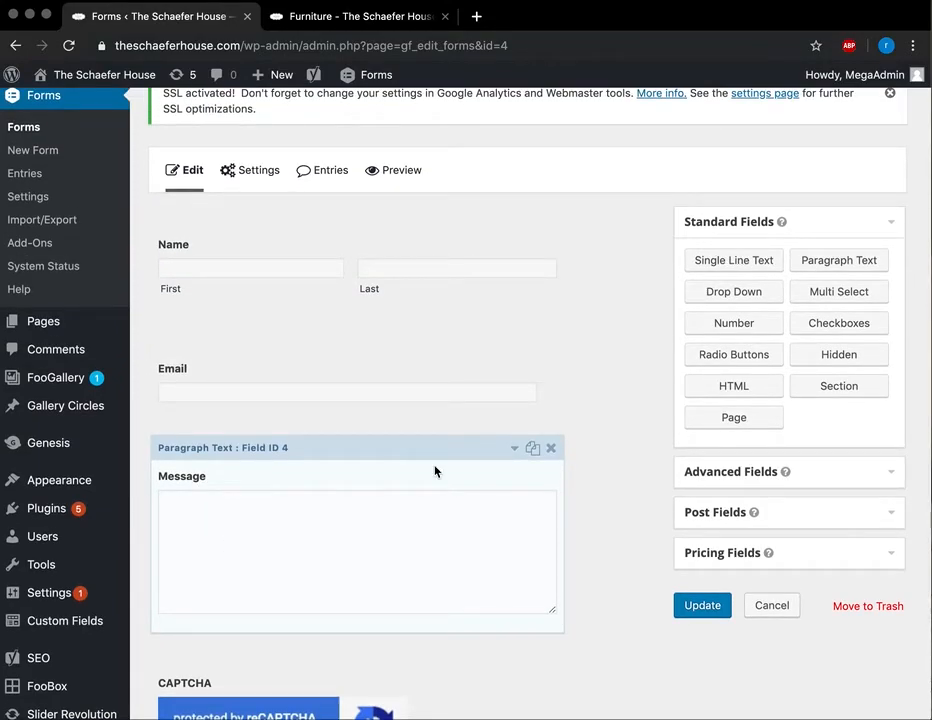
pyautogui.click(893, 226)
pyautogui.click(890, 264)
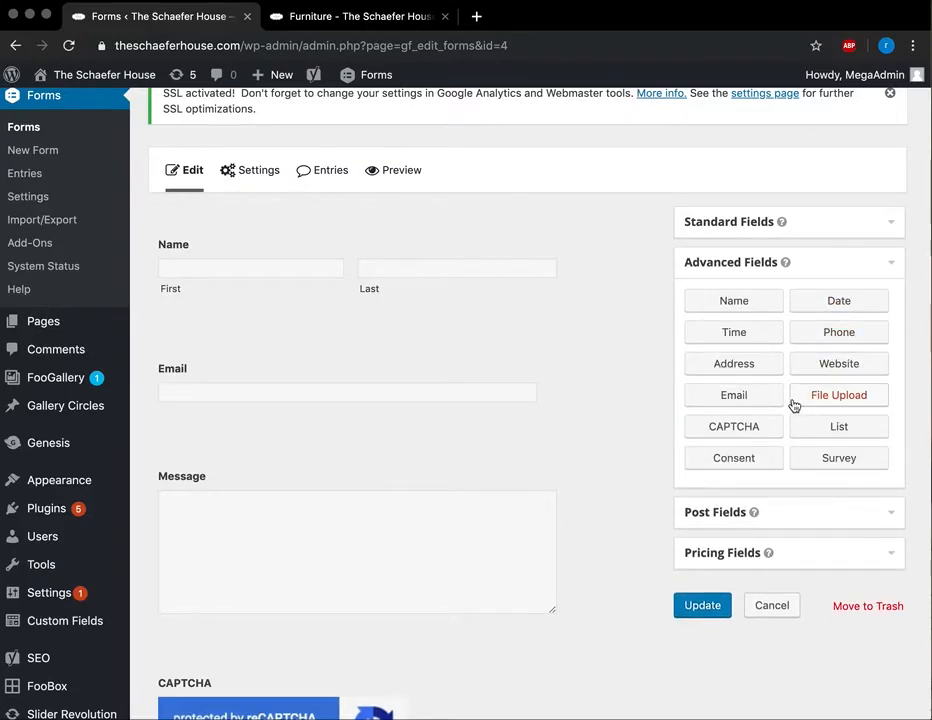
pyautogui.moveTo(818, 341); pyautogui.dragTo(195, 372)
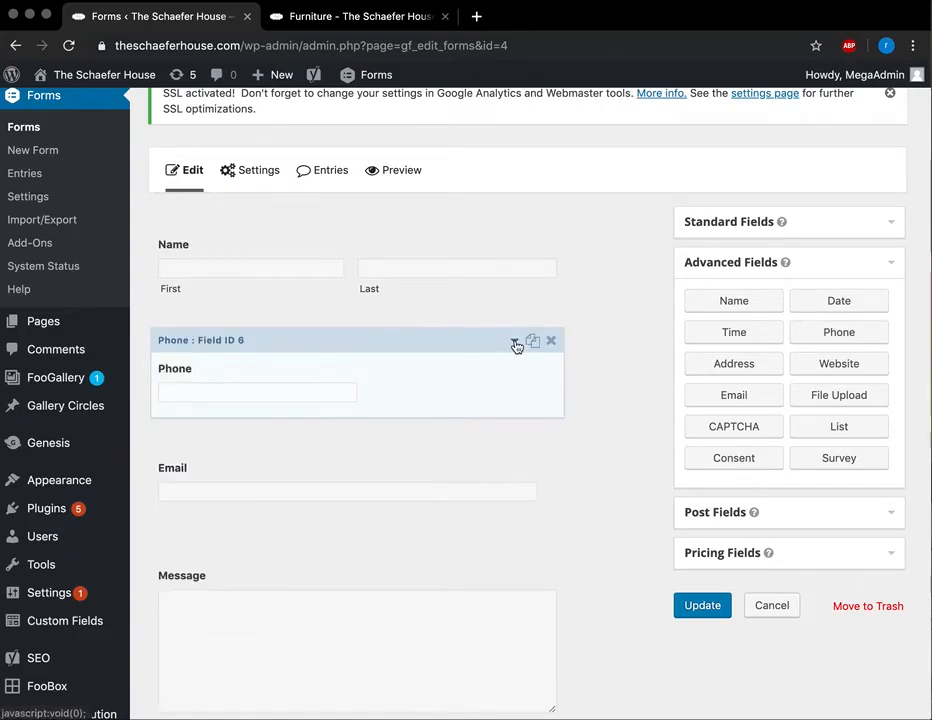
# - Expand the new Phone field's settings and review its label, description, phone format and rules
pyautogui.click(515, 342)
pyautogui.scroll(-5, 492, 498)
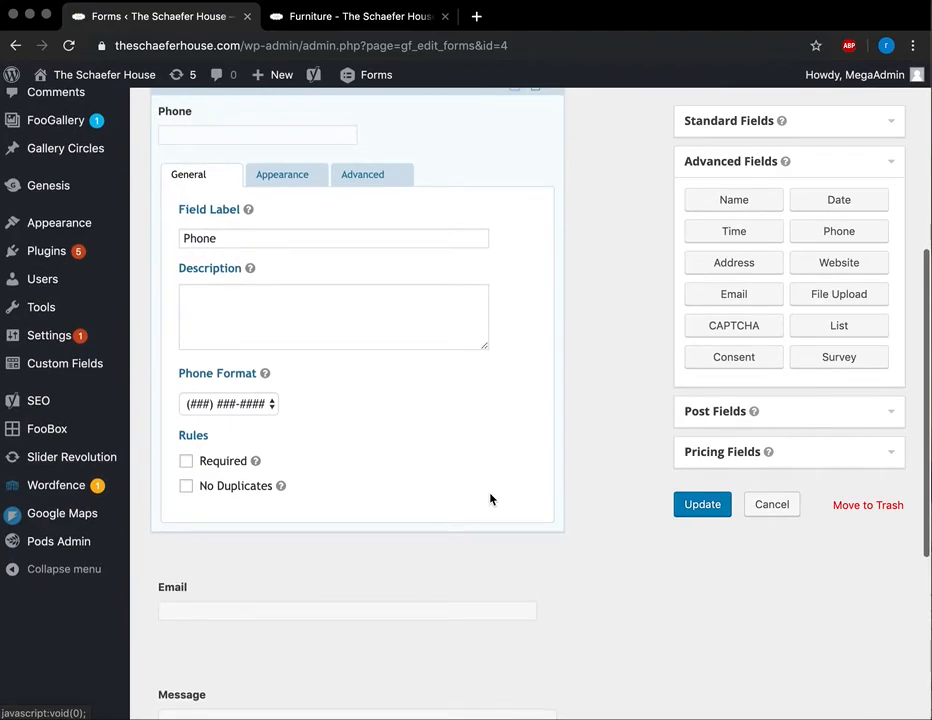
pyautogui.scroll(4, 490, 498)
pyautogui.scroll(-1, 490, 498)
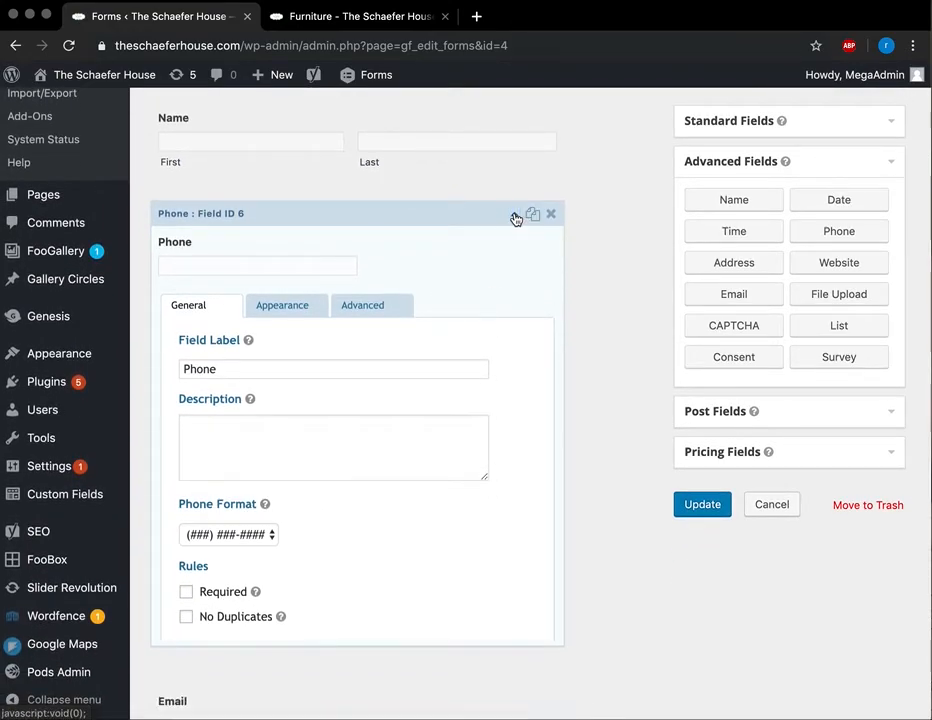
# - Collapse the Phone field's settings and delete that field from the Contact Us form
pyautogui.click(514, 214)
pyautogui.click(551, 214)
pyautogui.click(604, 146)
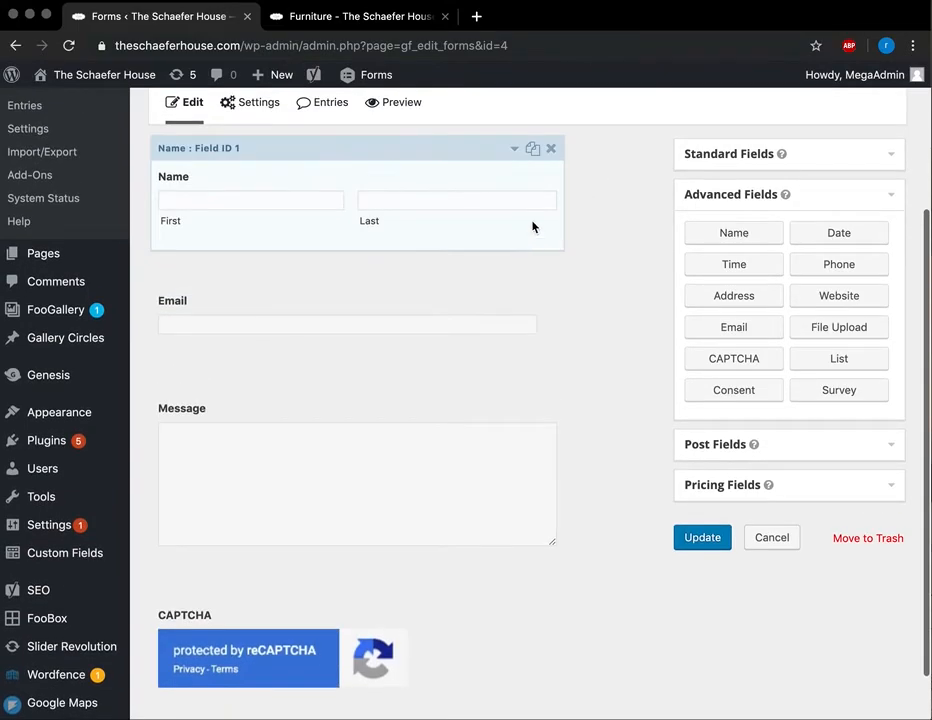
# - Expand the Name field's settings, review its label, name parts and rules, and collapse them again
pyautogui.click(514, 149)
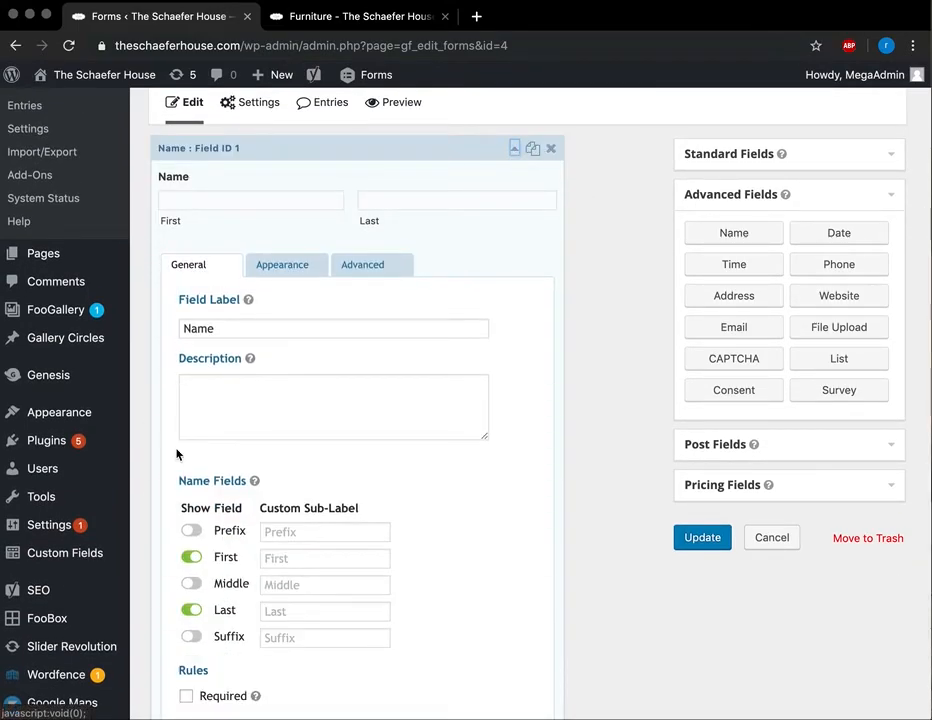
pyautogui.scroll(-3, 176, 455)
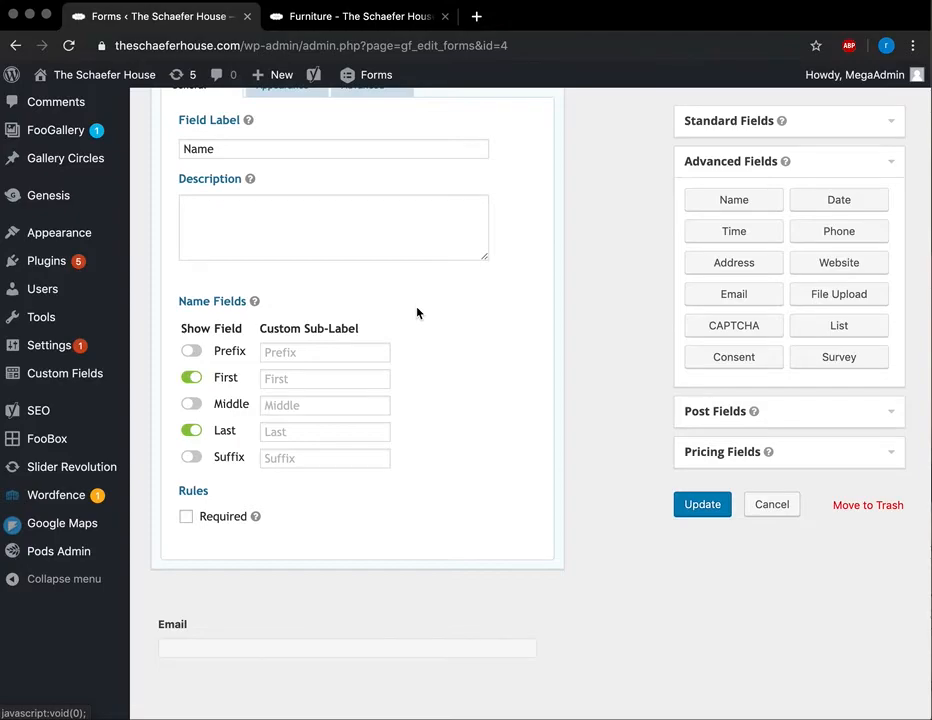
pyautogui.scroll(6, 417, 313)
pyautogui.click(515, 320)
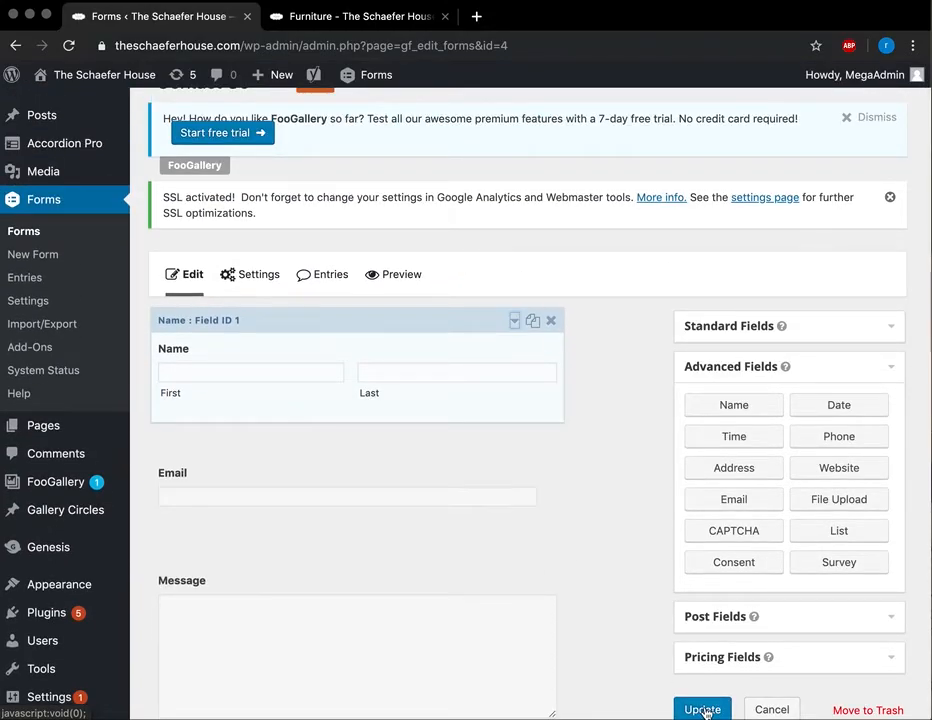
# - Leave the Contact Us form editor without saving and look through the form's entries
pyautogui.scroll(-5, 634, 460)
pyautogui.scroll(3, 634, 460)
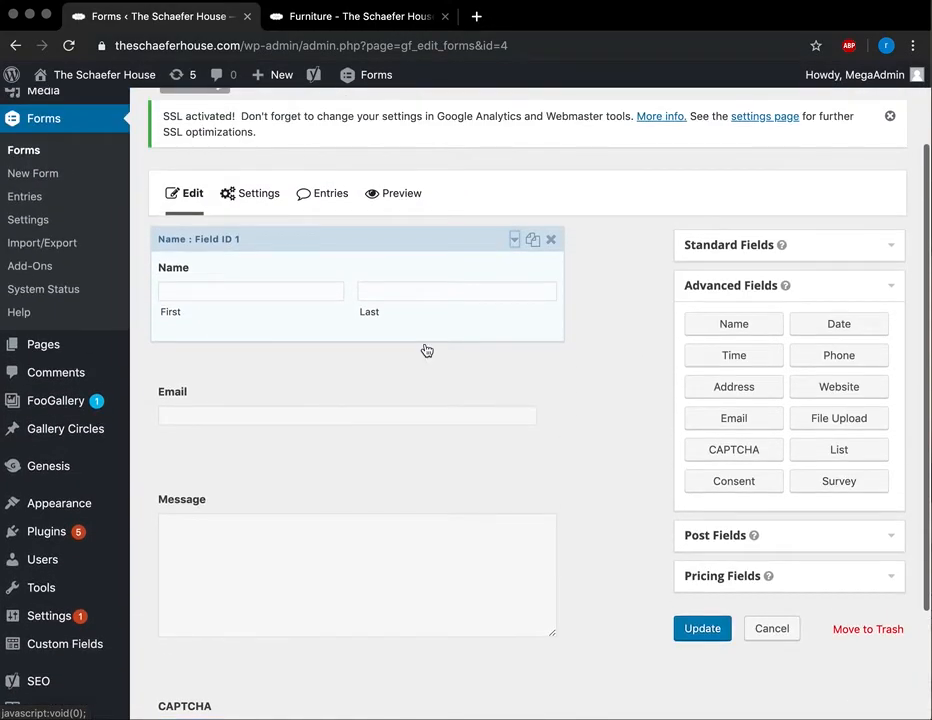
pyautogui.click(320, 200)
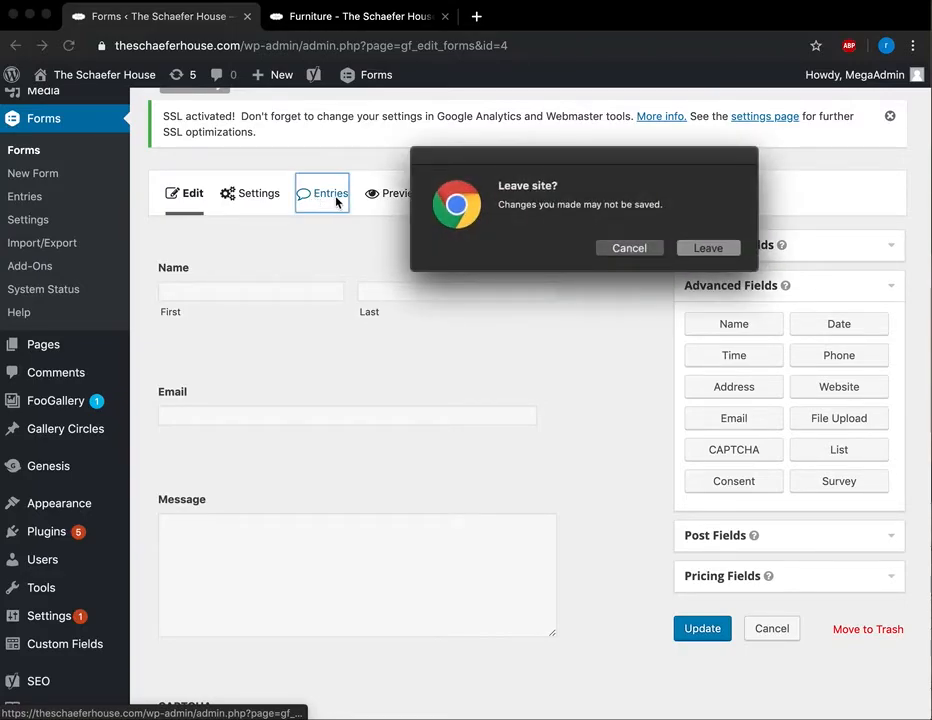
pyautogui.click(706, 249)
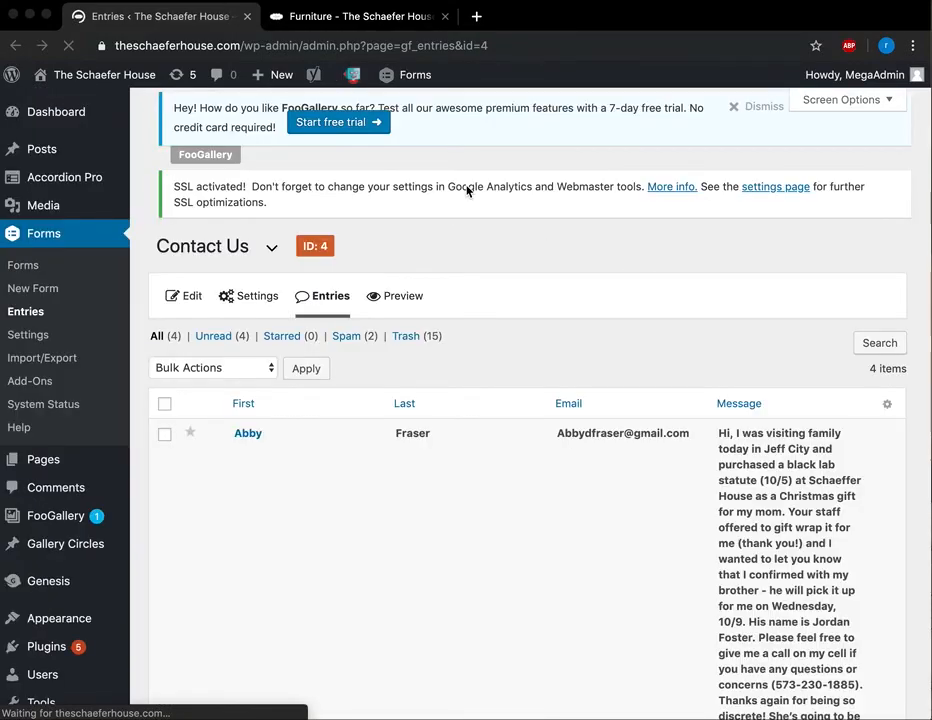
pyautogui.scroll(-5, 457, 520)
pyautogui.scroll(5, 441, 550)
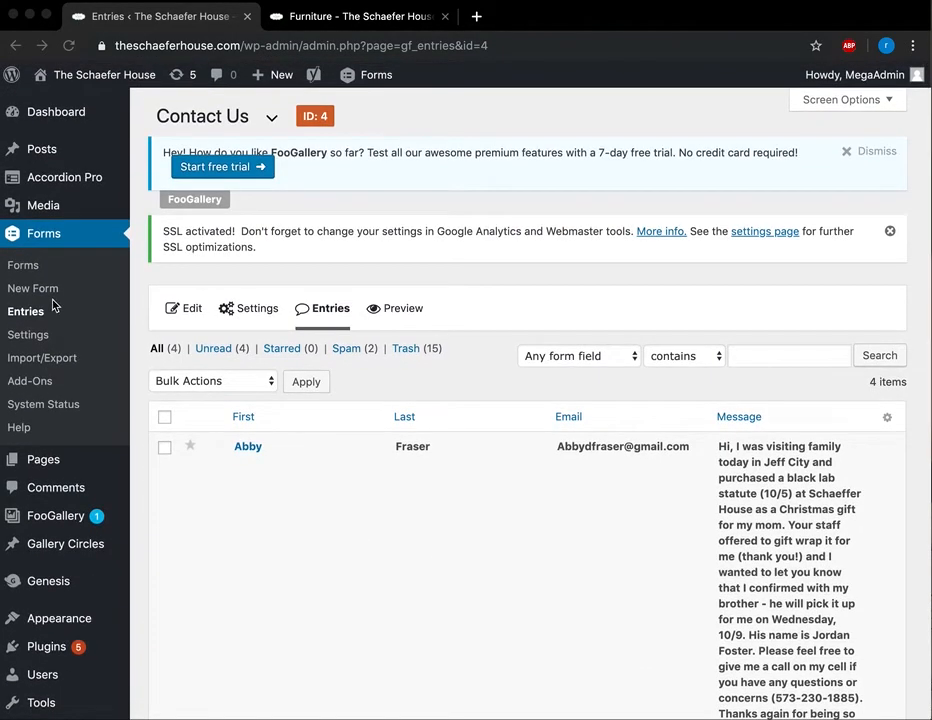
# - Return to the list of forms, and from there open the list of all the site's pages
pyautogui.click(56, 262)
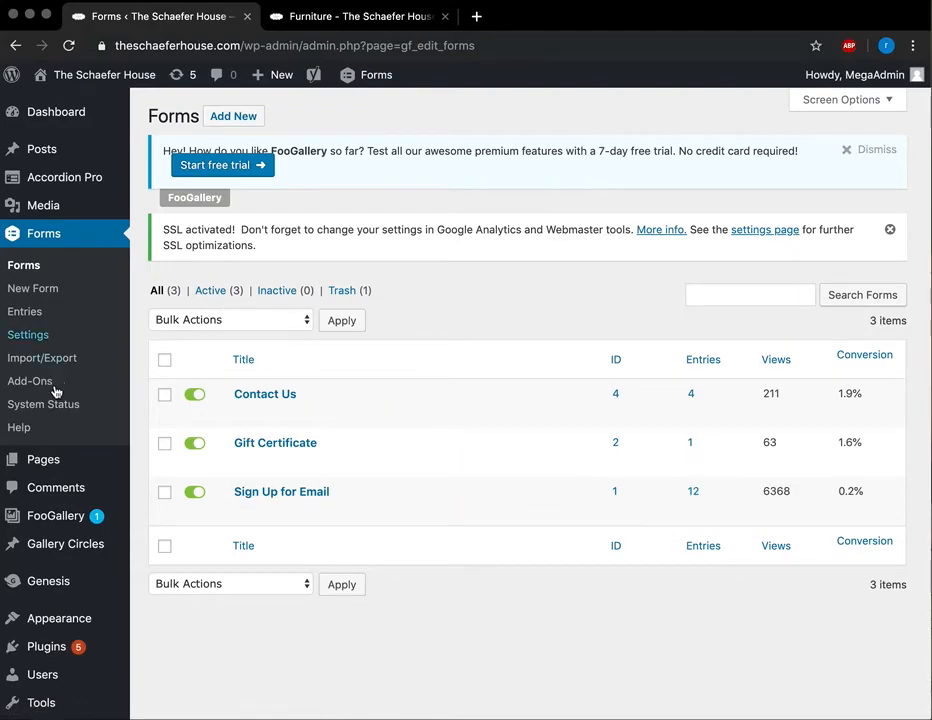
pyautogui.moveTo(55, 463)
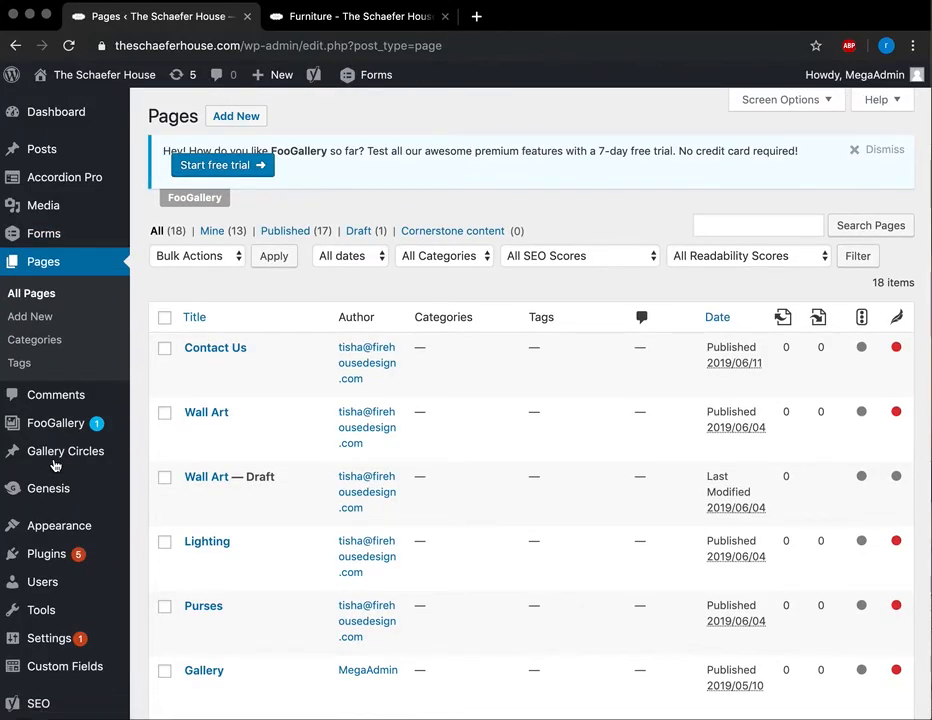
# - Switch to the live site, open its home page and review the header slider and the category circles below it
pyautogui.click(305, 14)
pyautogui.scroll(10, 202, 266)
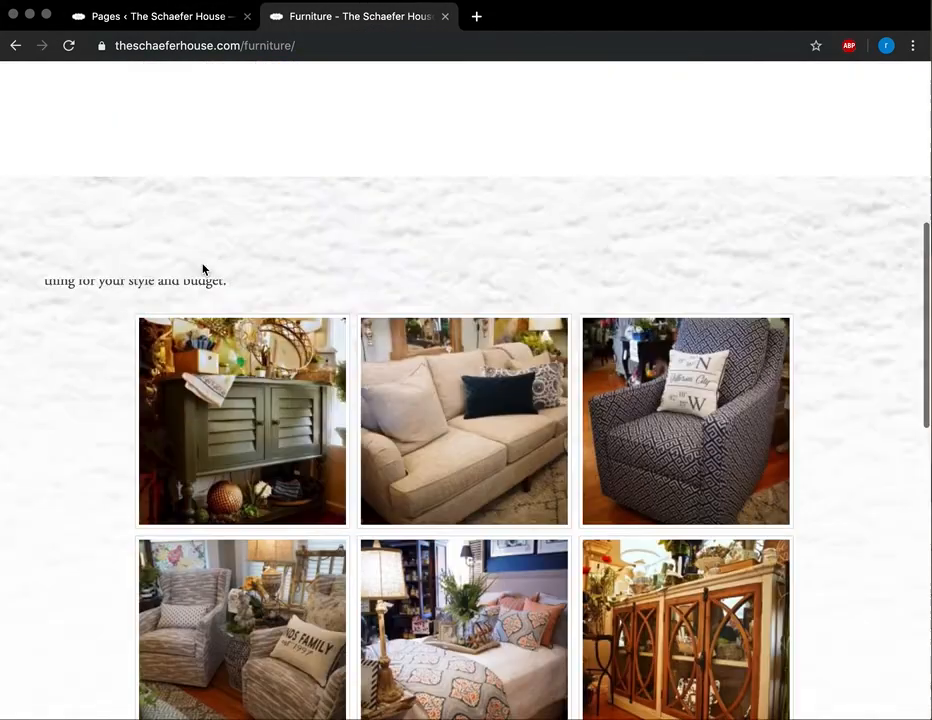
pyautogui.click(88, 180)
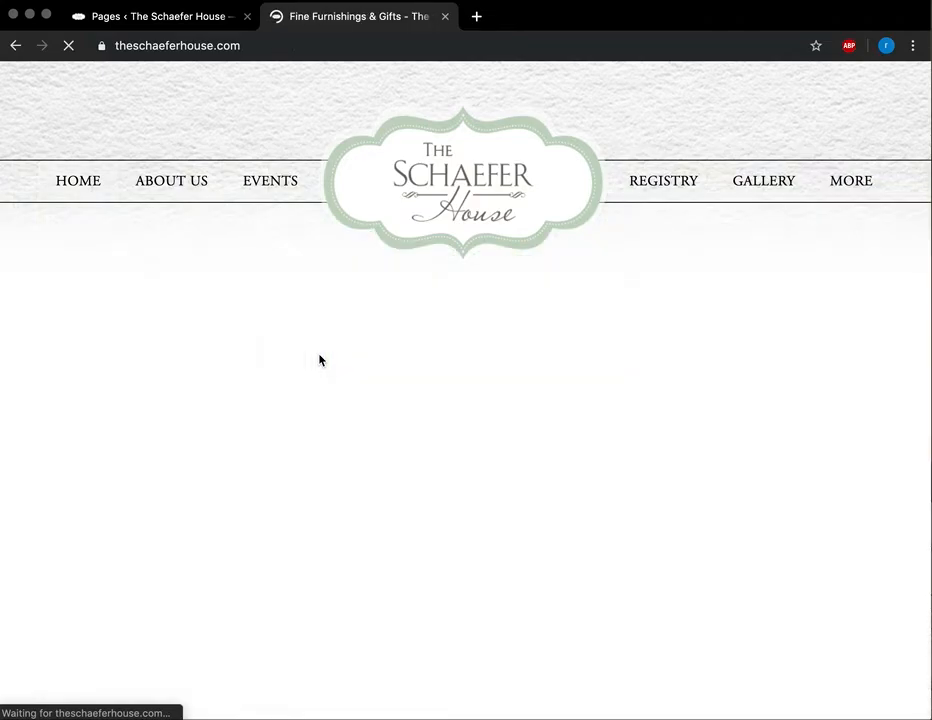
pyautogui.scroll(-5, 320, 360)
pyautogui.scroll(5, 320, 360)
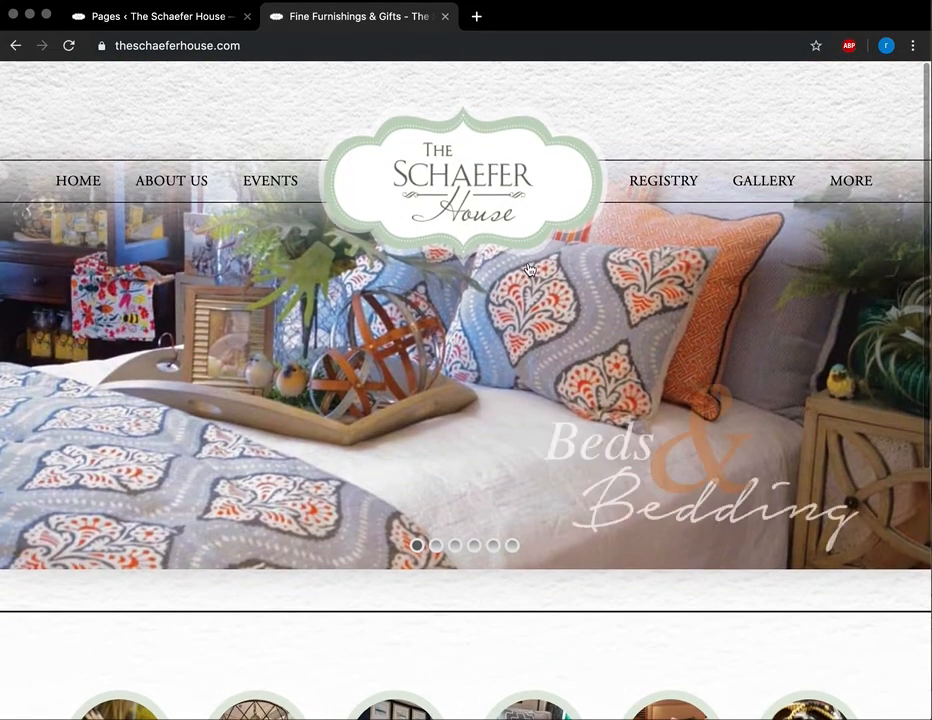
pyautogui.scroll(-3, 524, 391)
pyautogui.scroll(-3, 524, 397)
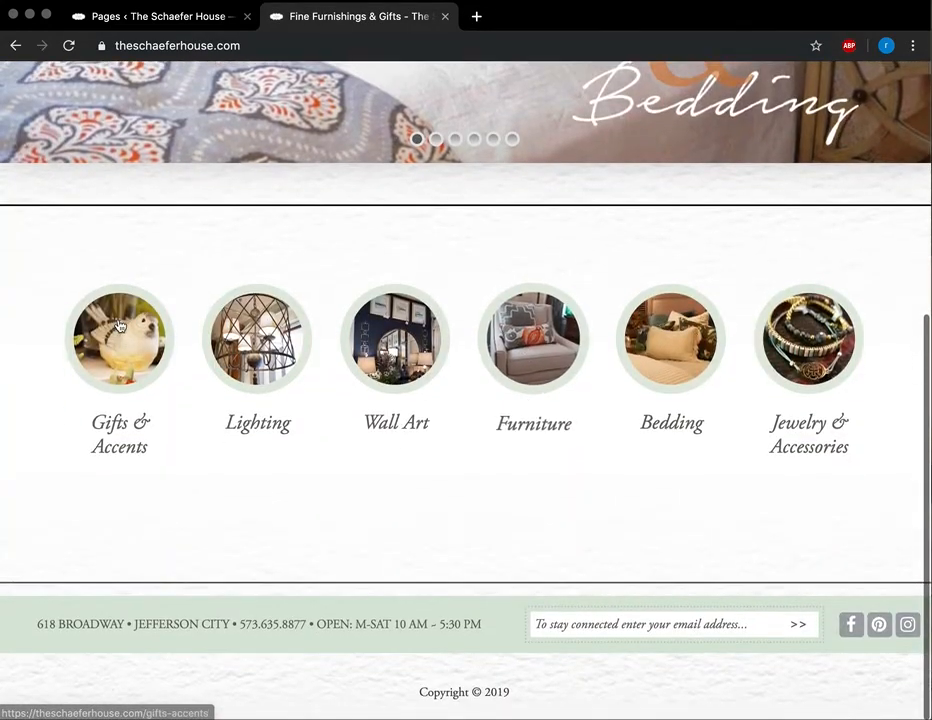
pyautogui.scroll(5, 480, 320)
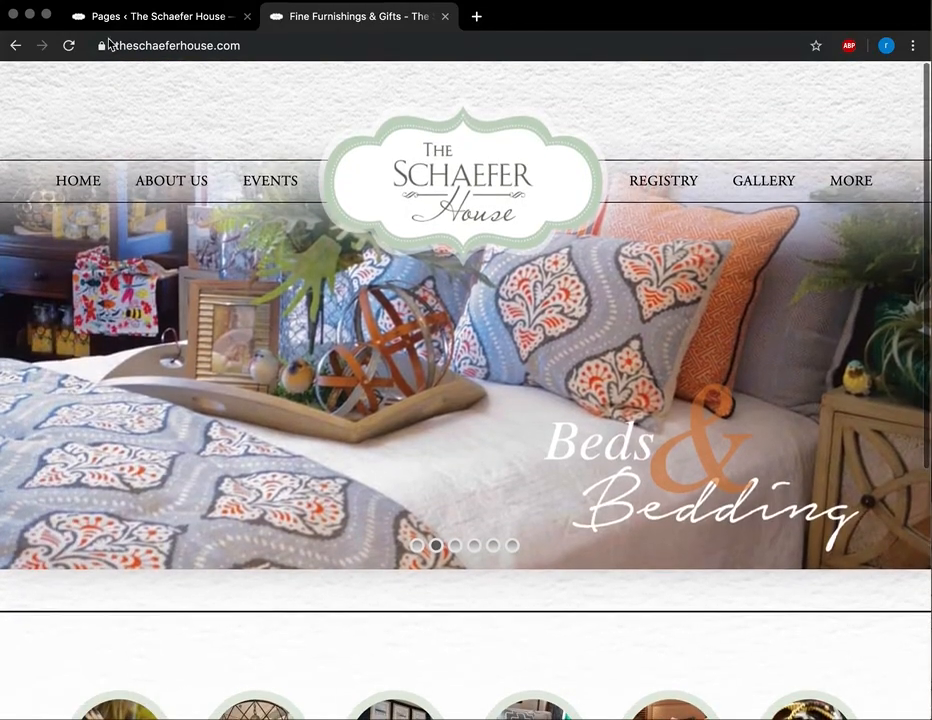
# - Go back to the admin's page list and open the Fine Furnishings & Gifts front page for editing
pyautogui.click(108, 16)
pyautogui.scroll(-1, 212, 436)
pyautogui.scroll(-5, 212, 436)
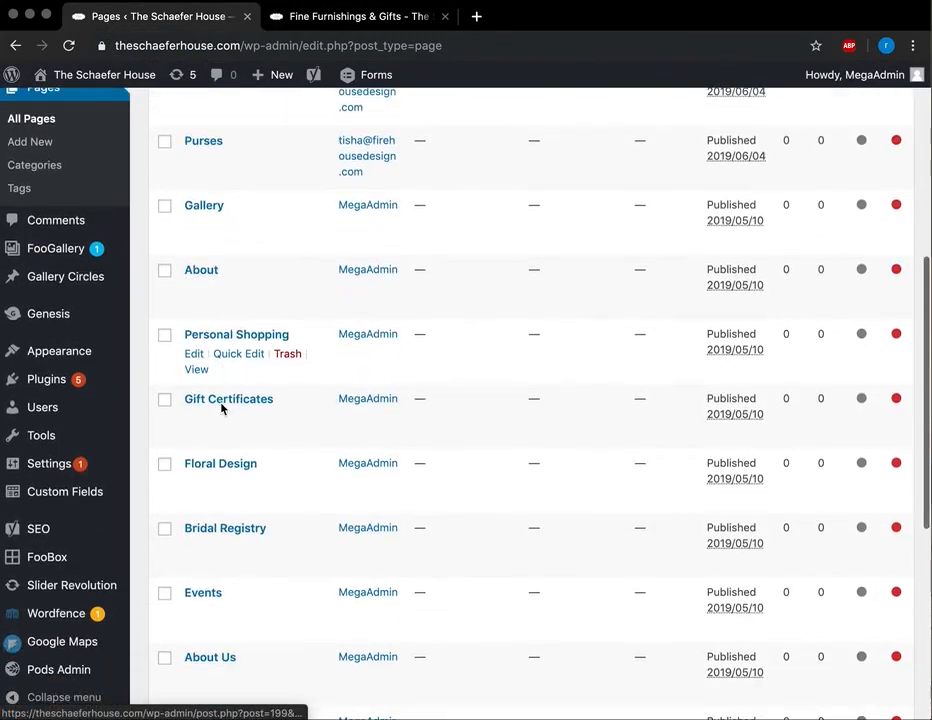
pyautogui.scroll(-3, 220, 612)
pyautogui.scroll(-5, 213, 622)
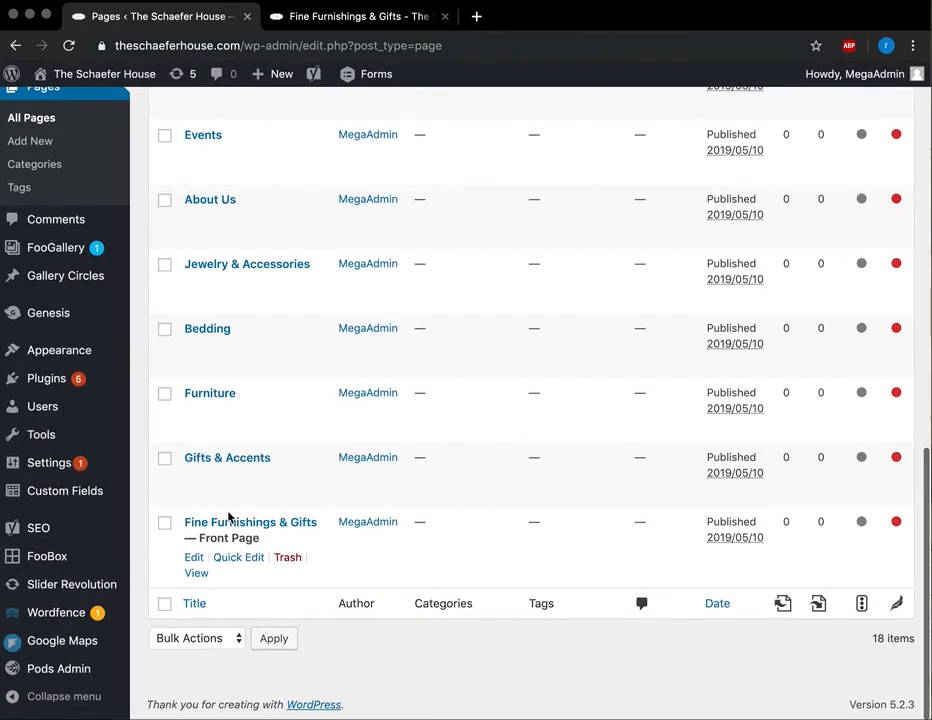
pyautogui.click(229, 528)
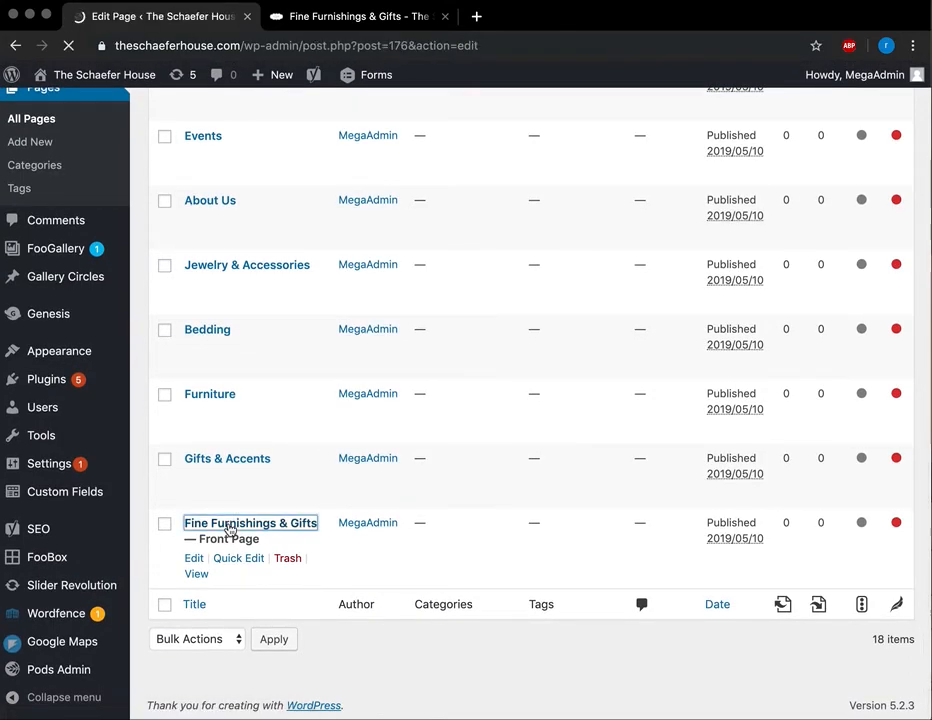
# - Examine the front page's 4 buttons section with its Gallery Circles shortcode and the header's Rev Slider code
pyautogui.scroll(-10, 634, 540)
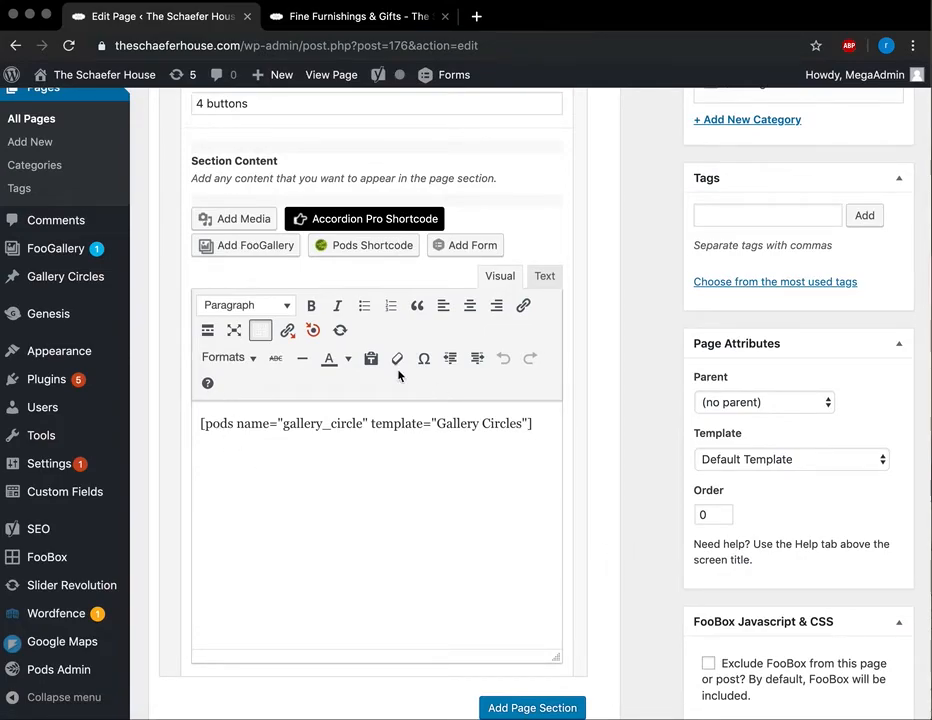
pyautogui.scroll(6, 312, 508)
pyautogui.scroll(-10, 312, 508)
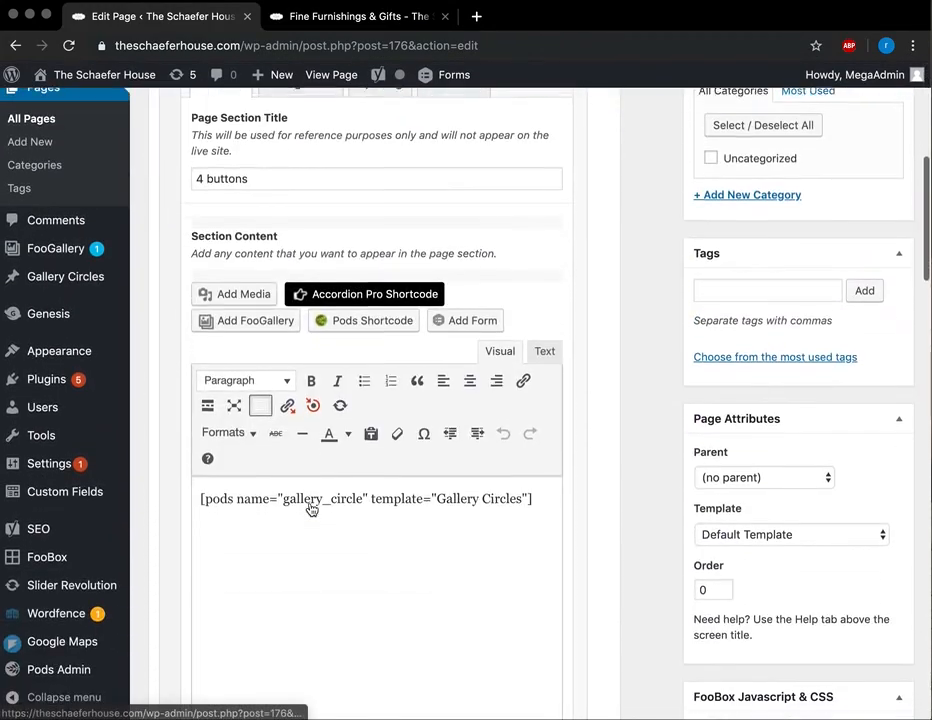
pyautogui.scroll(-5, 637, 577)
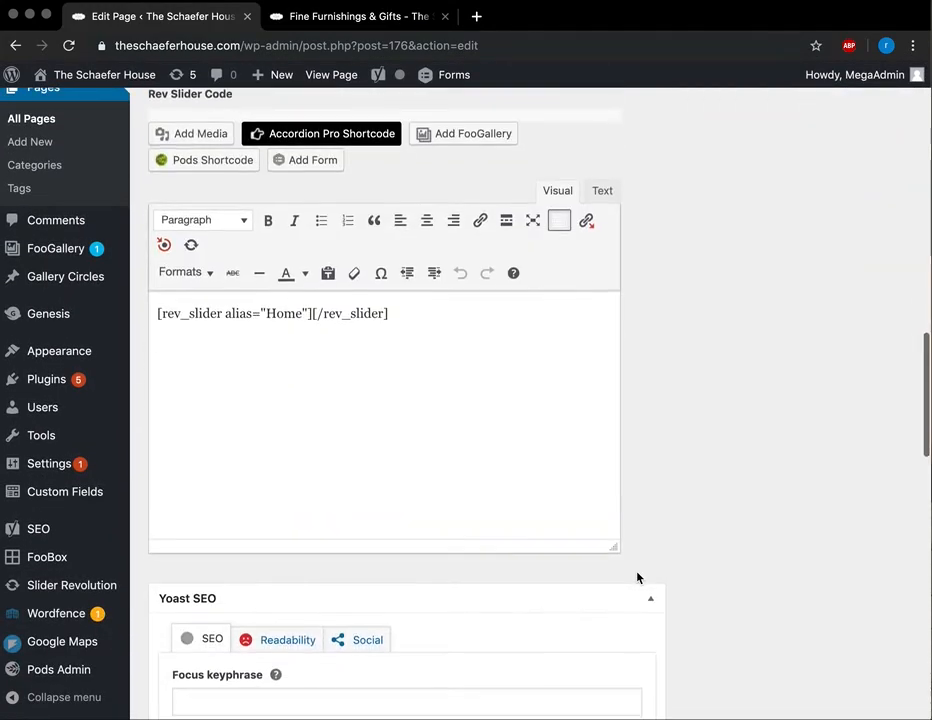
pyautogui.scroll(3, 395, 416)
pyautogui.scroll(1, 200, 180)
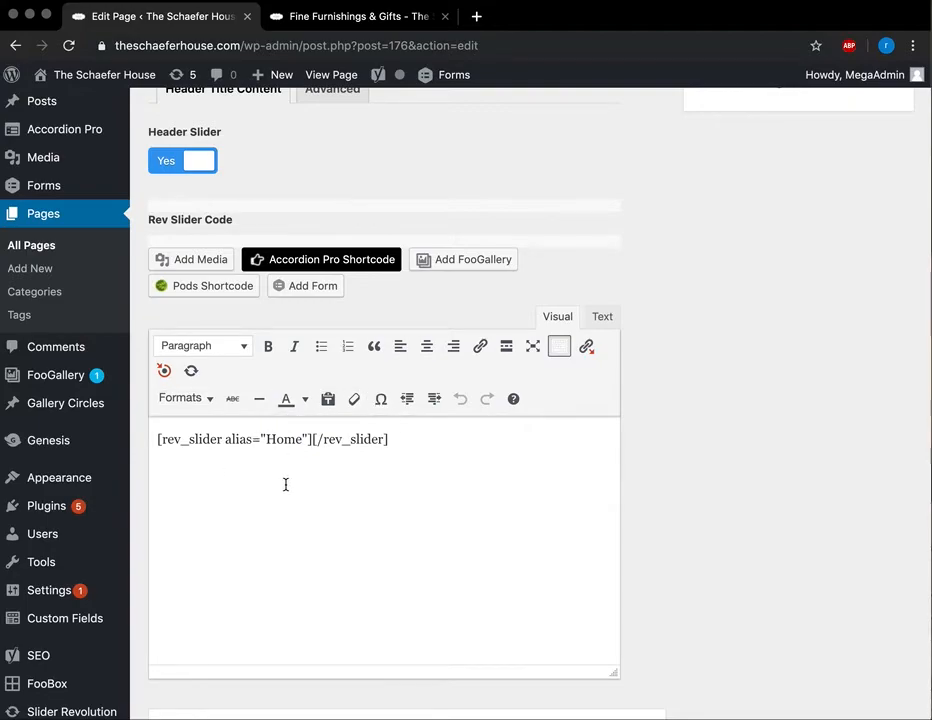
# - Compare the live home page's slider and category circles with the front page's content in the editor
pyautogui.click(372, 17)
pyautogui.scroll(-5, 441, 433)
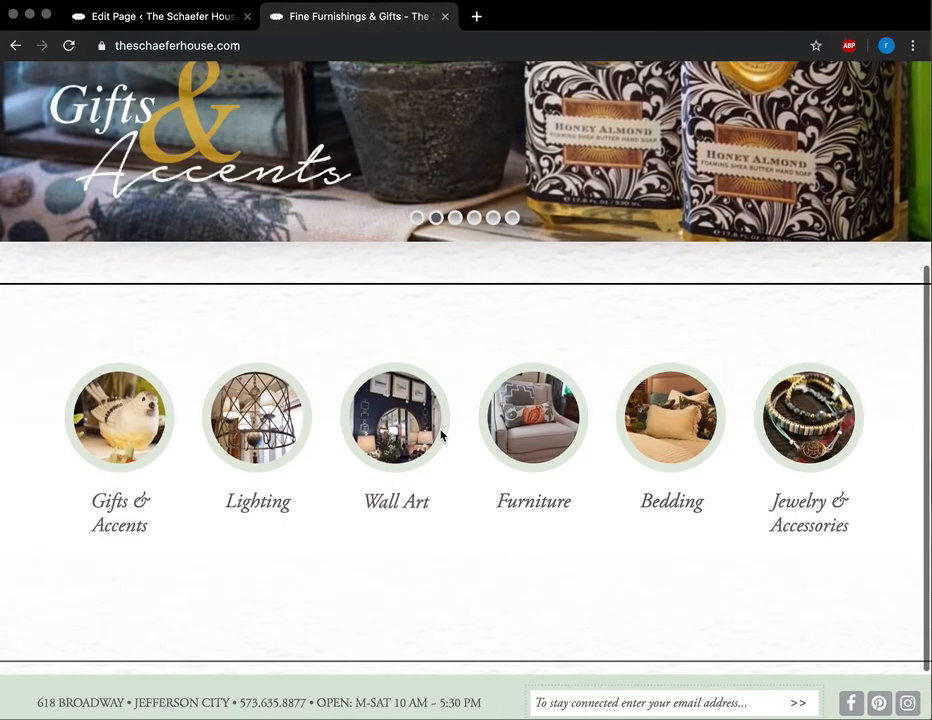
pyautogui.scroll(5, 441, 433)
pyautogui.click(184, 28)
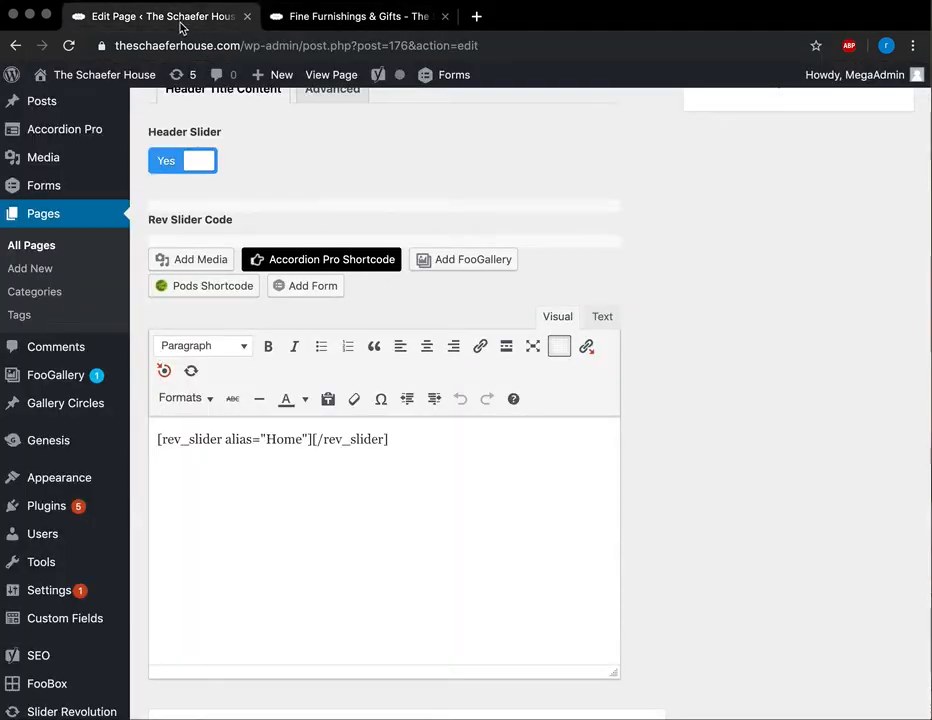
pyautogui.scroll(10, 248, 290)
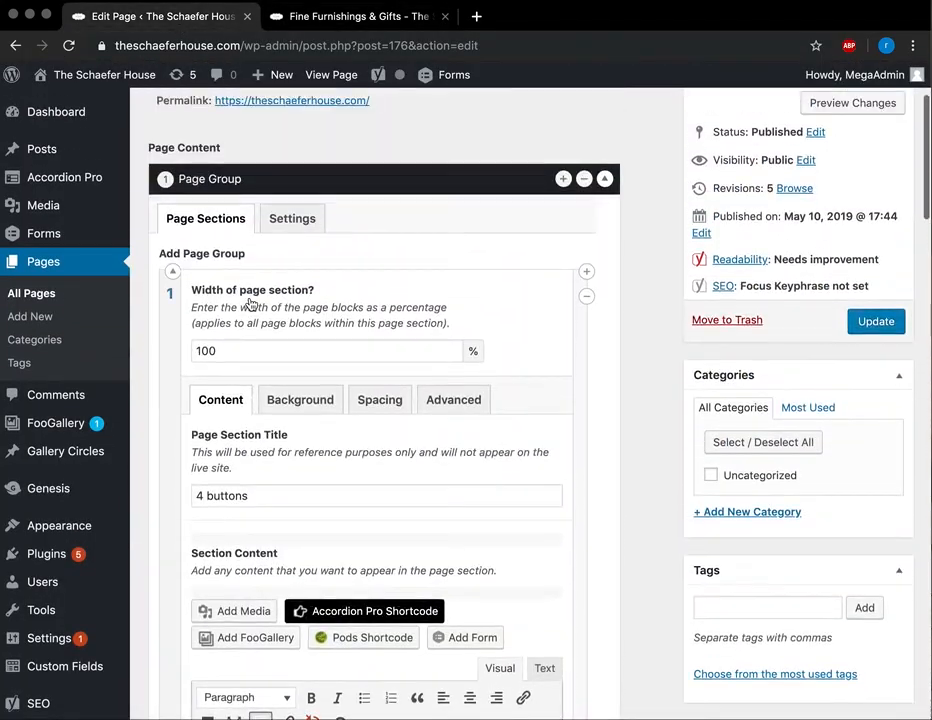
# - Return to the admin's page list and view the About Us page on the live site
pyautogui.click(63, 265)
pyautogui.click(306, 28)
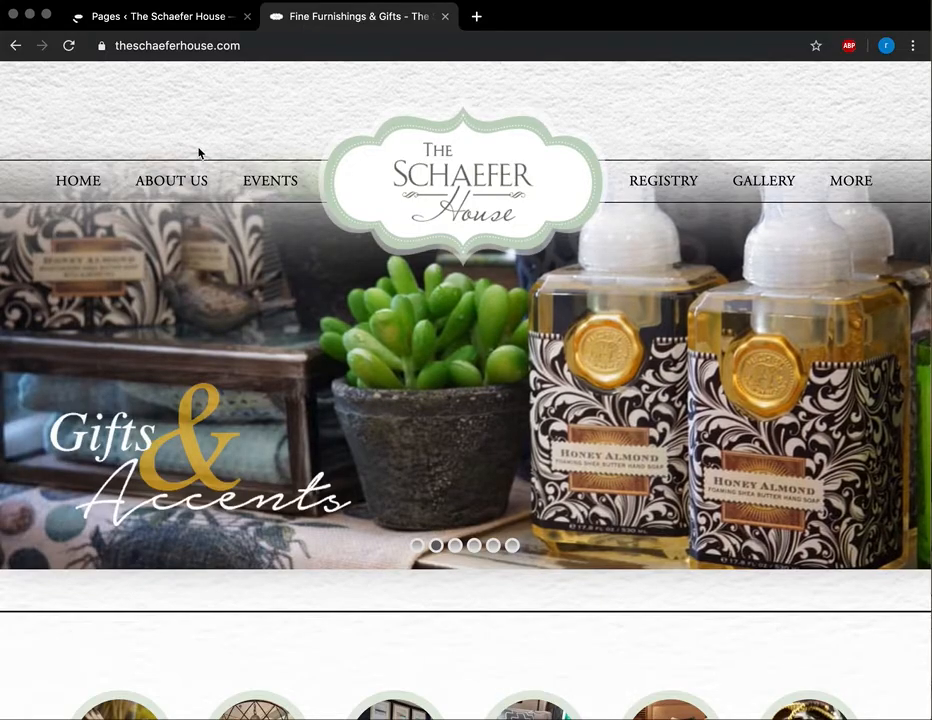
pyautogui.click(168, 180)
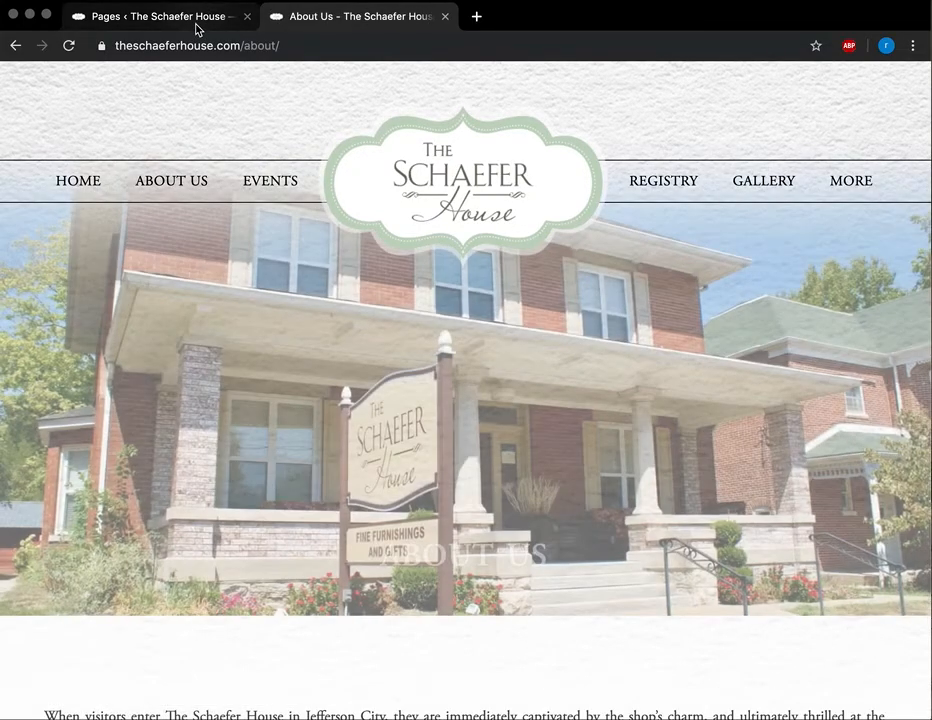
# - Open the About page from the admin's page list and examine its page content and header settings
pyautogui.click(196, 20)
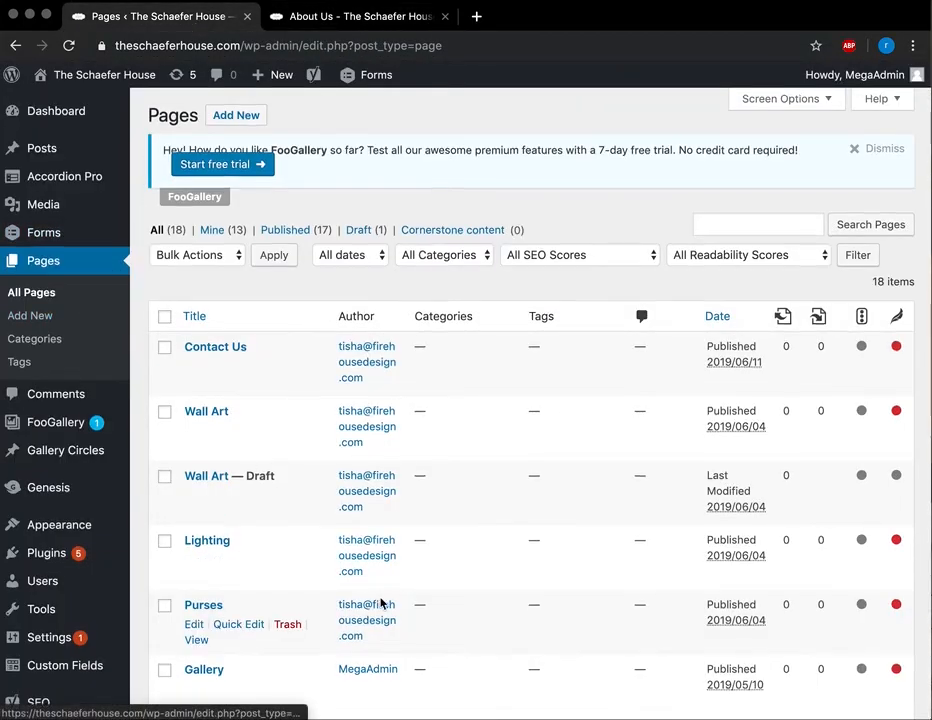
pyautogui.scroll(-3, 300, 585)
pyautogui.click(201, 434)
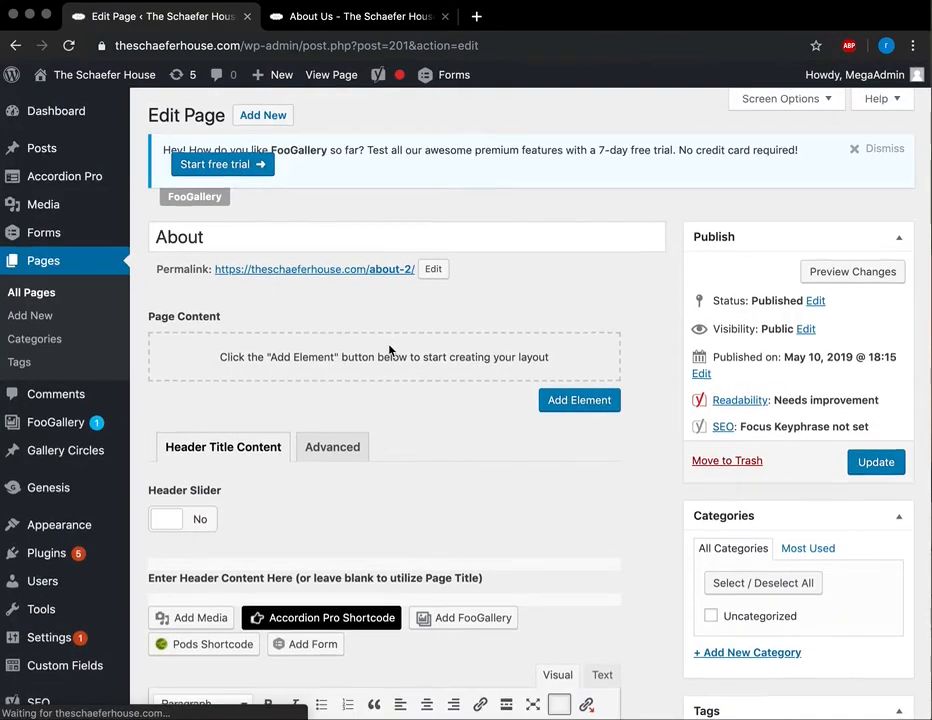
pyautogui.scroll(-3, 389, 350)
pyautogui.scroll(3, 389, 350)
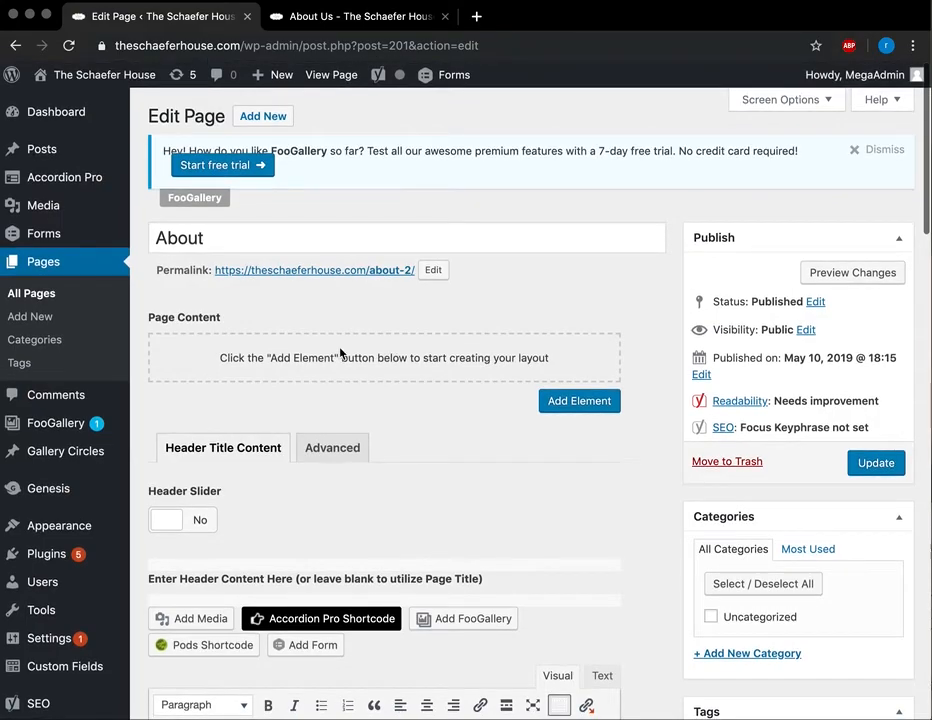
pyautogui.scroll(-1, 141, 487)
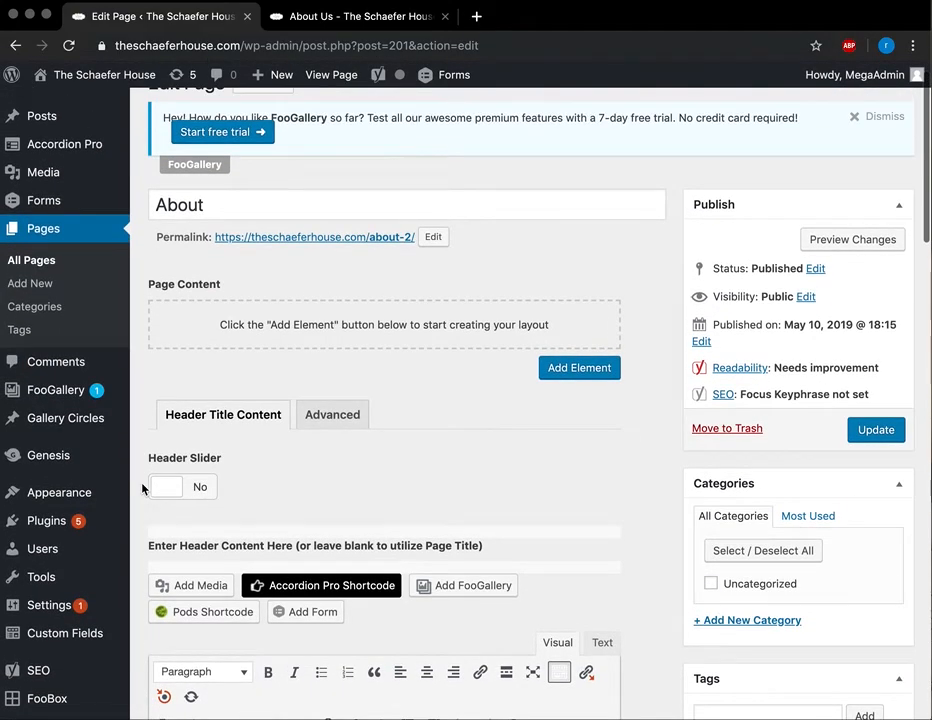
pyautogui.scroll(1, 142, 487)
pyautogui.scroll(-5, 141, 487)
pyautogui.scroll(5, 141, 487)
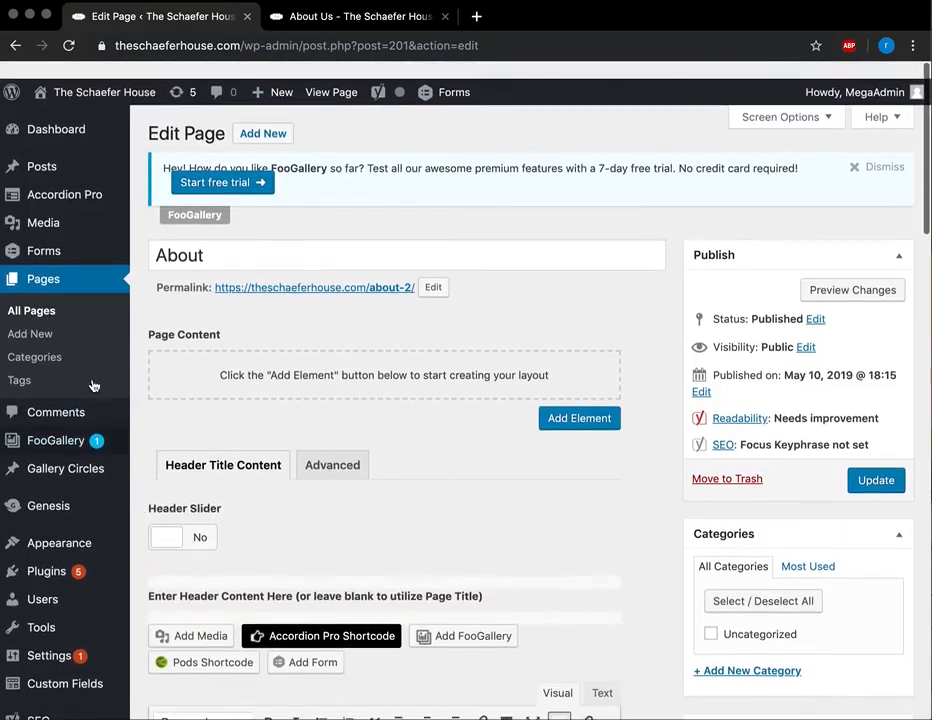
# - Return to the page list, open the About Us page for editing and view its section content text
pyautogui.click(31, 273)
pyautogui.scroll(-3, 223, 557)
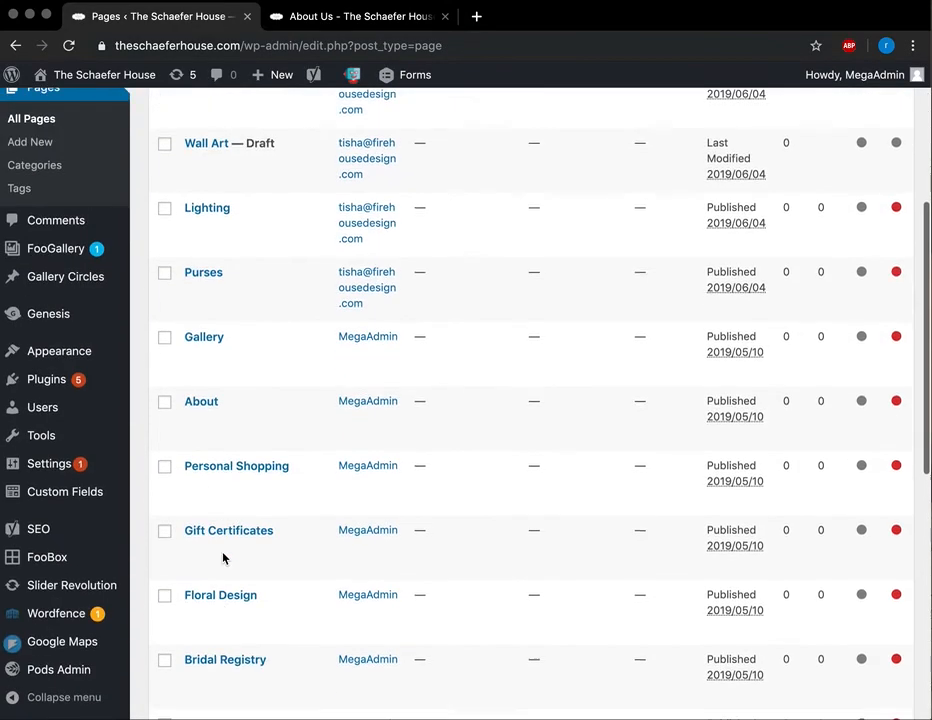
pyautogui.scroll(-6, 223, 557)
pyautogui.click(223, 391)
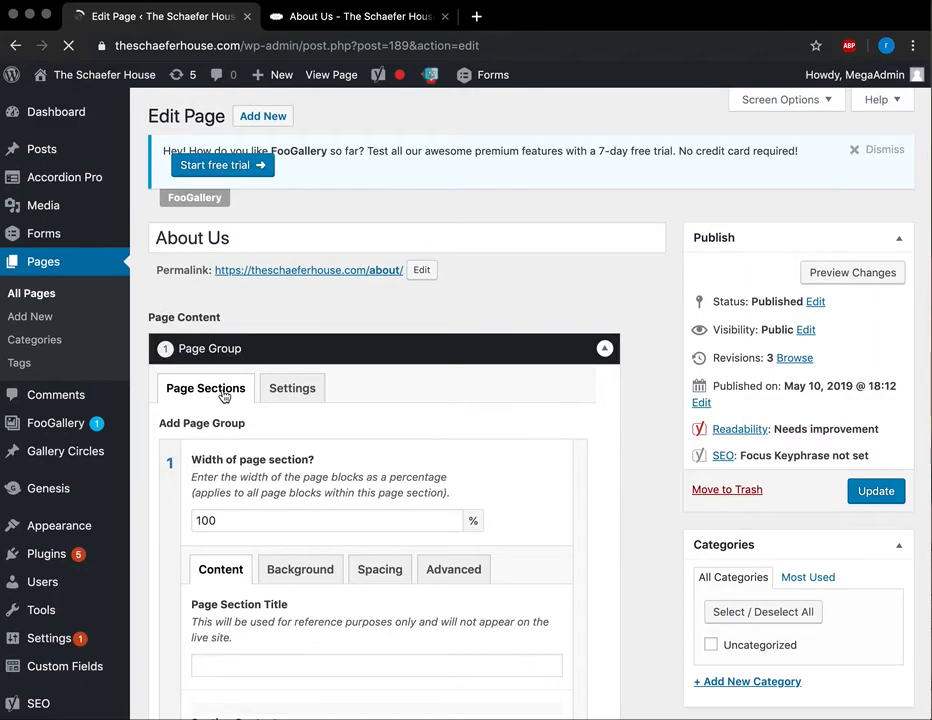
pyautogui.scroll(-10, 651, 462)
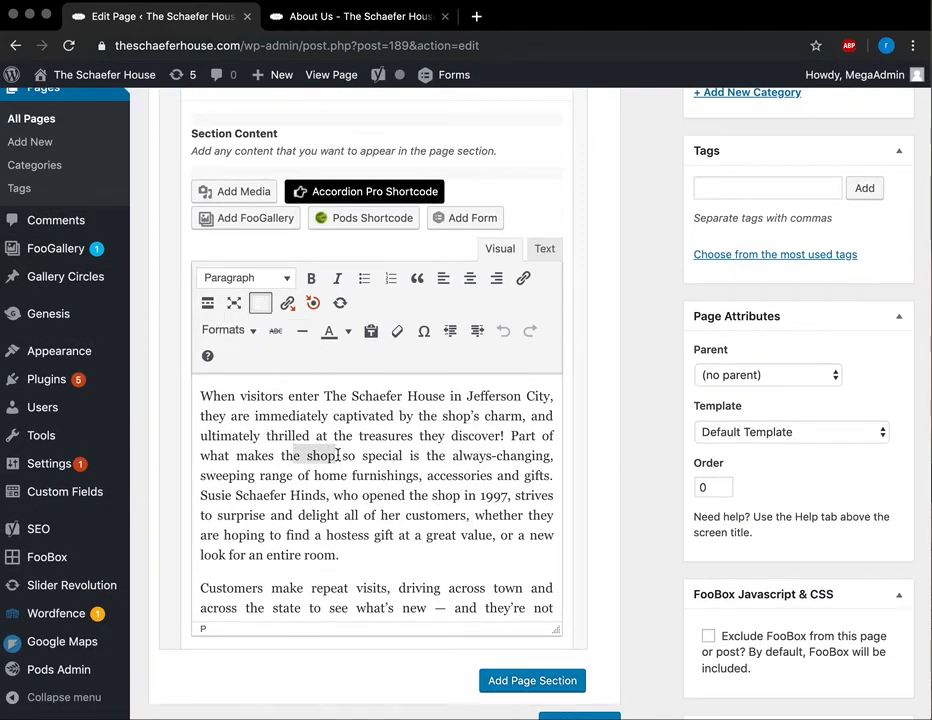
# - Bold the selected "shop" text in the first paragraph and try a bulleted list on the "Customers make repeat visits" paragraph, removing the bullet again
pyautogui.click(313, 281)
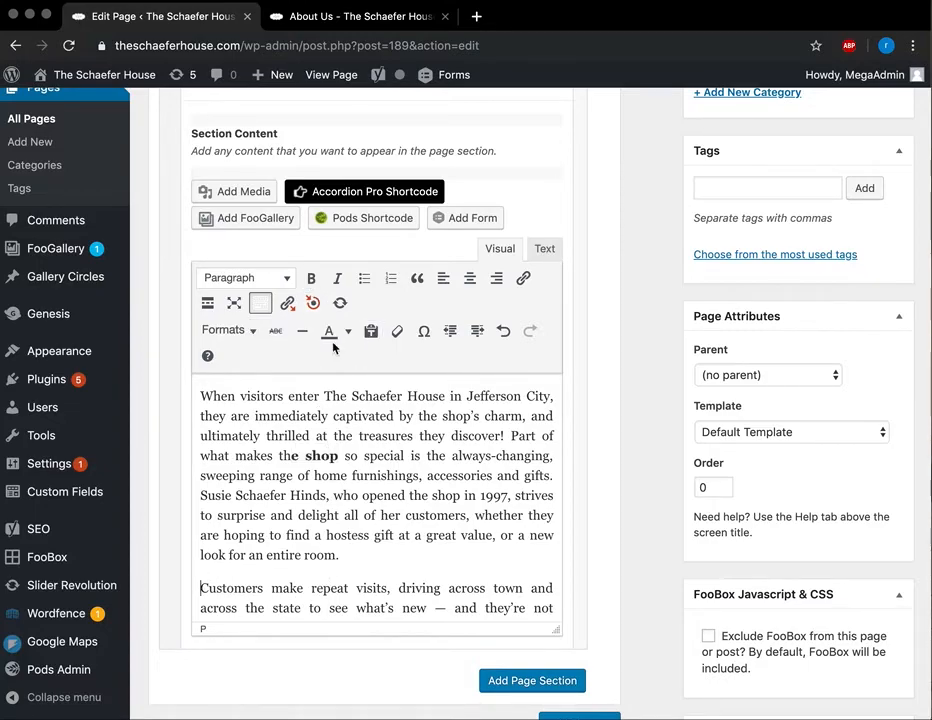
pyautogui.click(364, 279)
pyautogui.scroll(-2, 343, 491)
pyautogui.scroll(3, 343, 491)
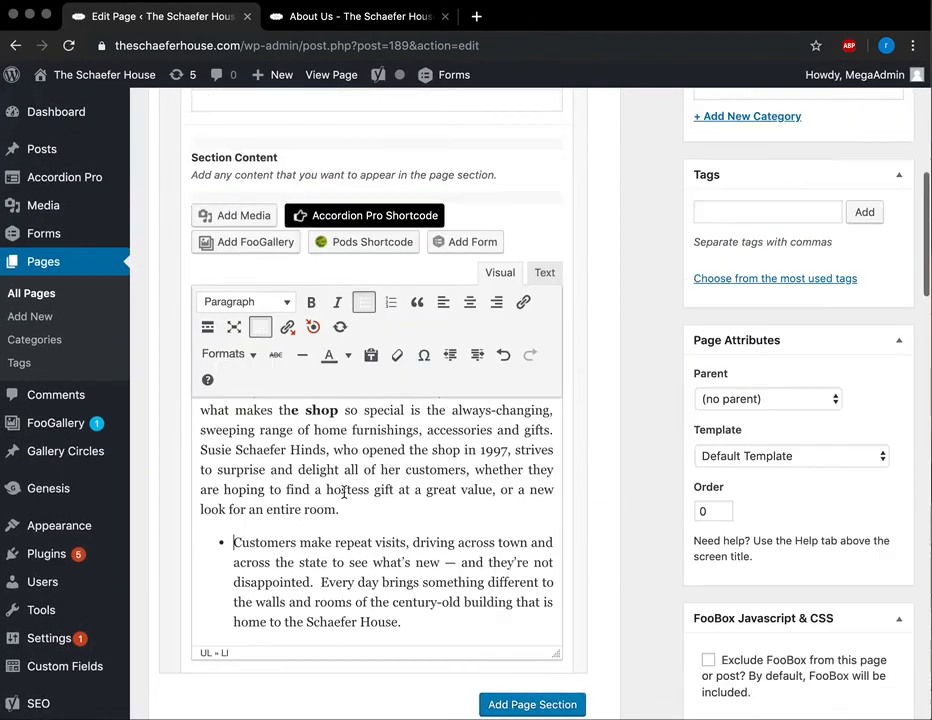
pyautogui.scroll(1, 344, 492)
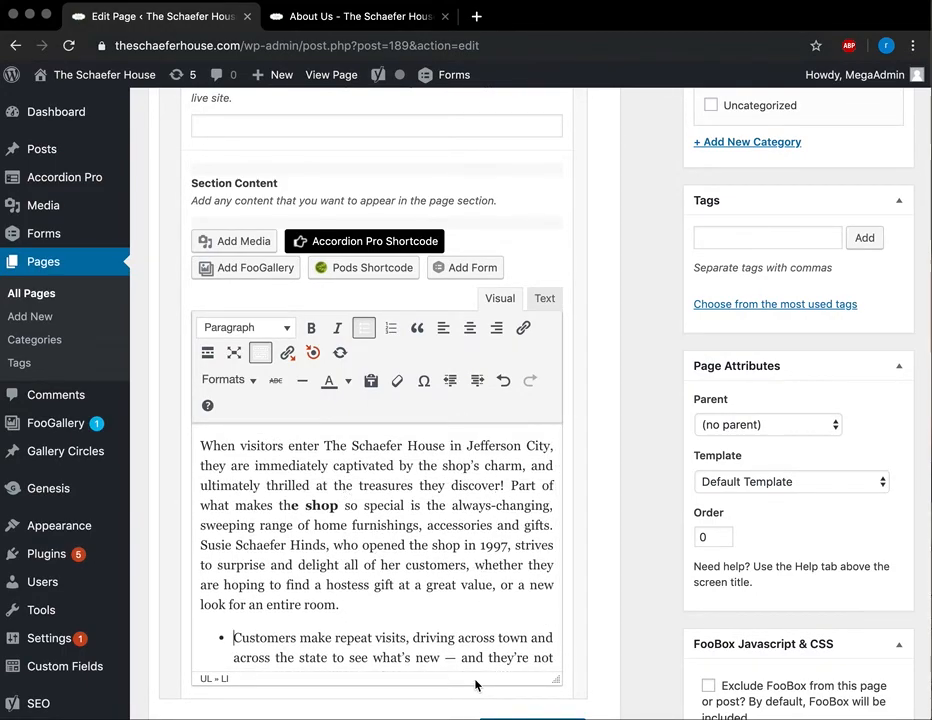
pyautogui.scroll(-2, 475, 685)
pyautogui.scroll(1, 441, 585)
pyautogui.scroll(-1, 441, 585)
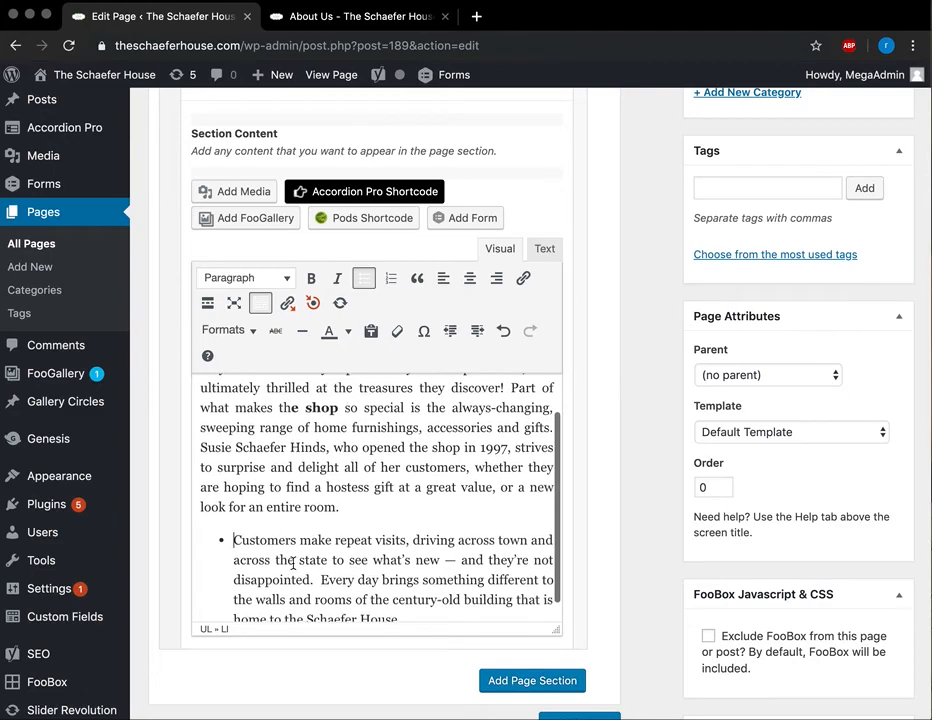
pyautogui.click(367, 279)
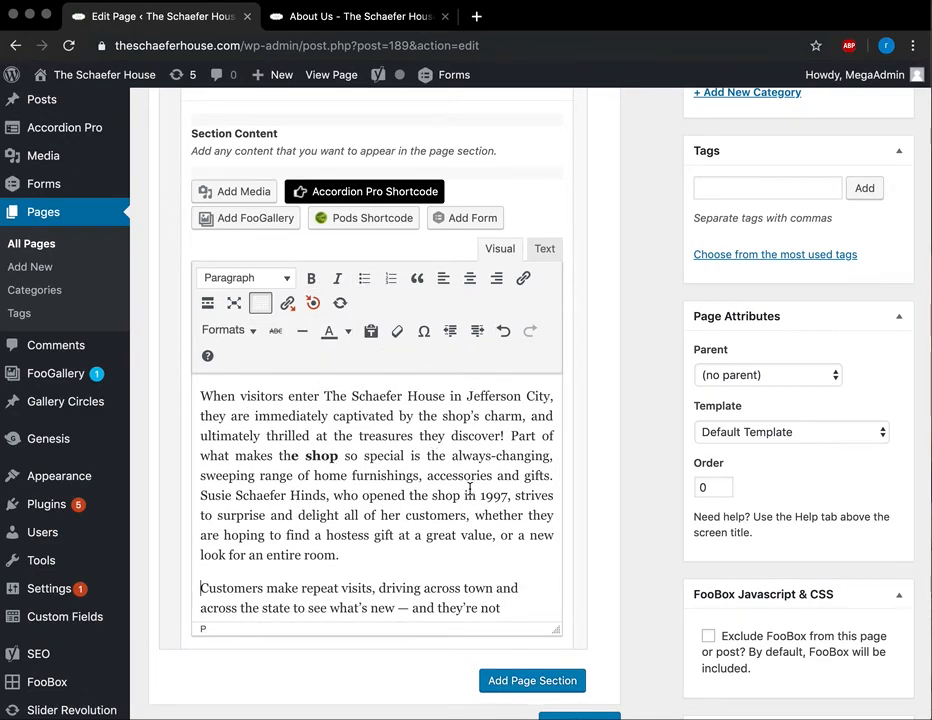
# - Leave the About Us page editor for the page list, discarding the unsaved changes
pyautogui.scroll(1, 469, 488)
pyautogui.scroll(2, 401, 591)
pyautogui.scroll(-5, 401, 599)
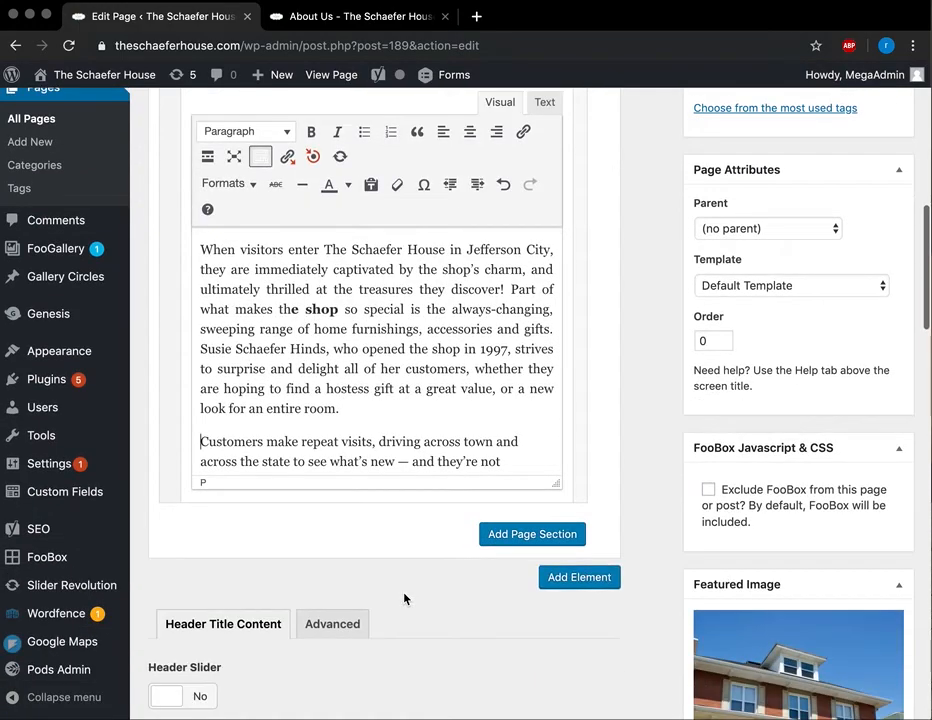
pyautogui.scroll(4, 433, 372)
pyautogui.scroll(5, 433, 372)
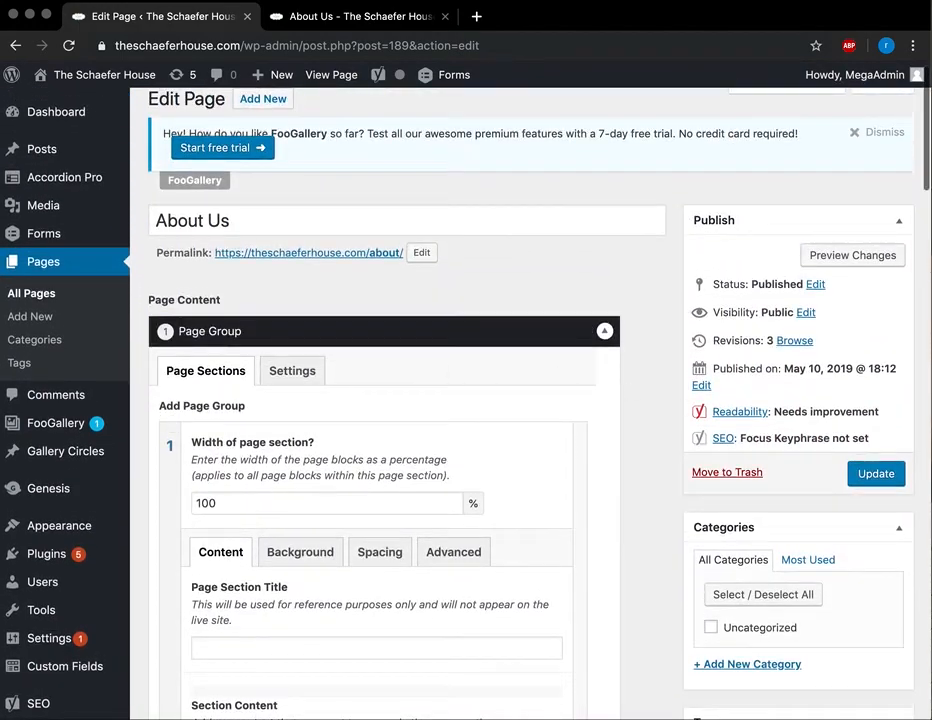
pyautogui.click(107, 261)
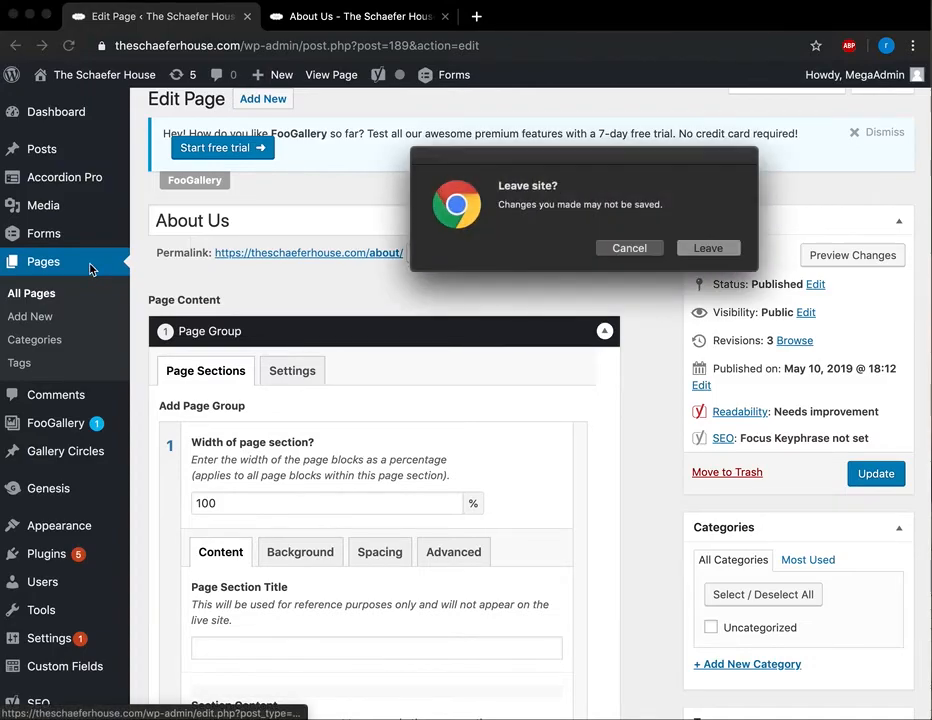
pyautogui.click(700, 248)
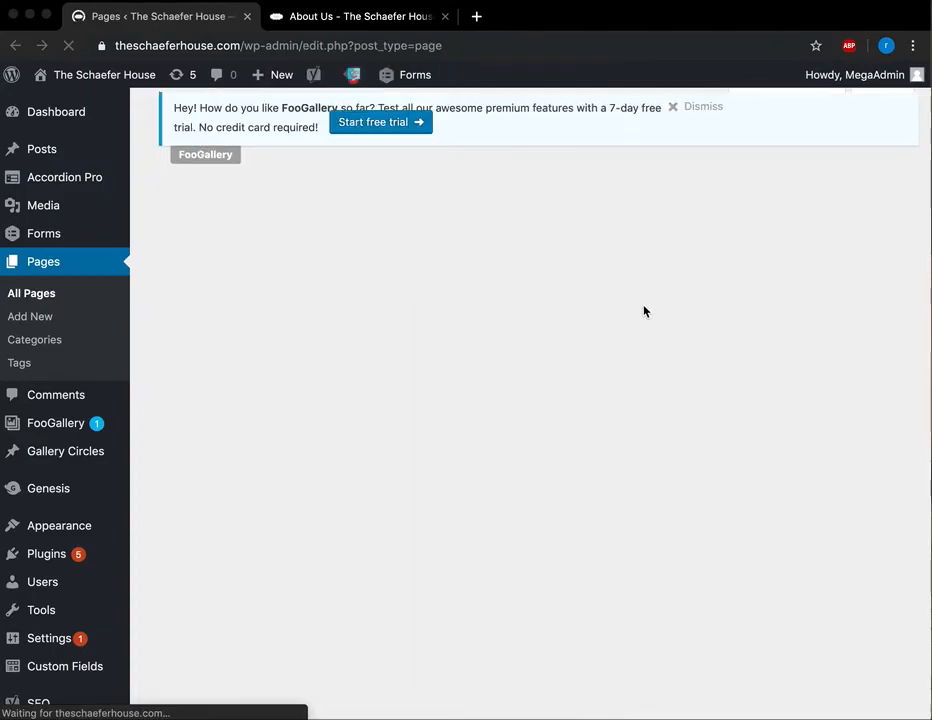
# - Open the Events page from the page list and view its section content
pyautogui.scroll(-5, 643, 311)
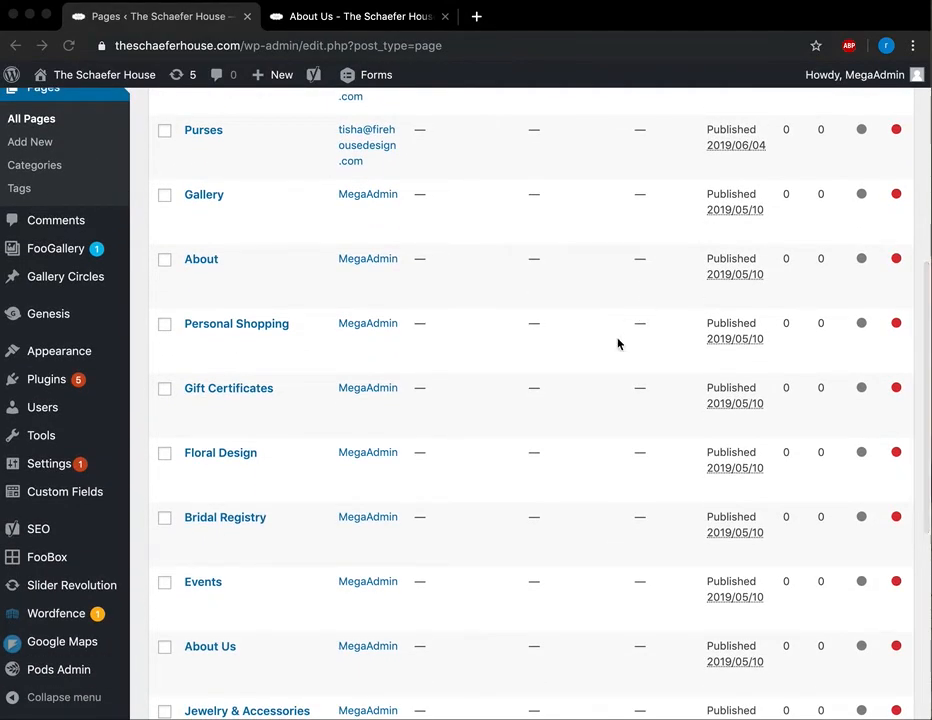
pyautogui.scroll(-4, 324, 607)
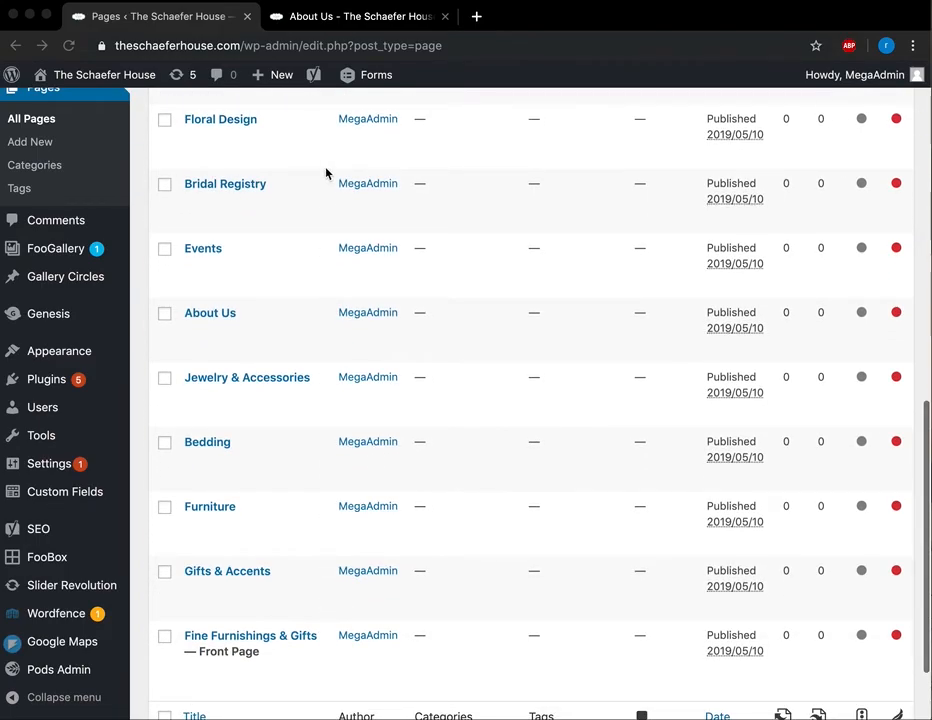
pyautogui.scroll(-2, 304, 485)
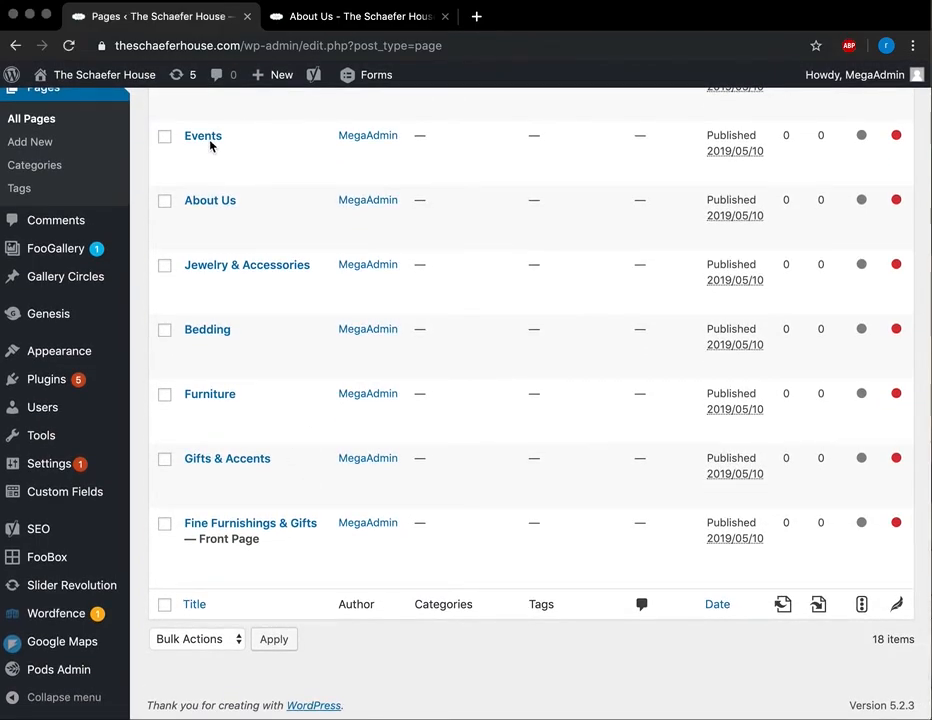
pyautogui.click(209, 144)
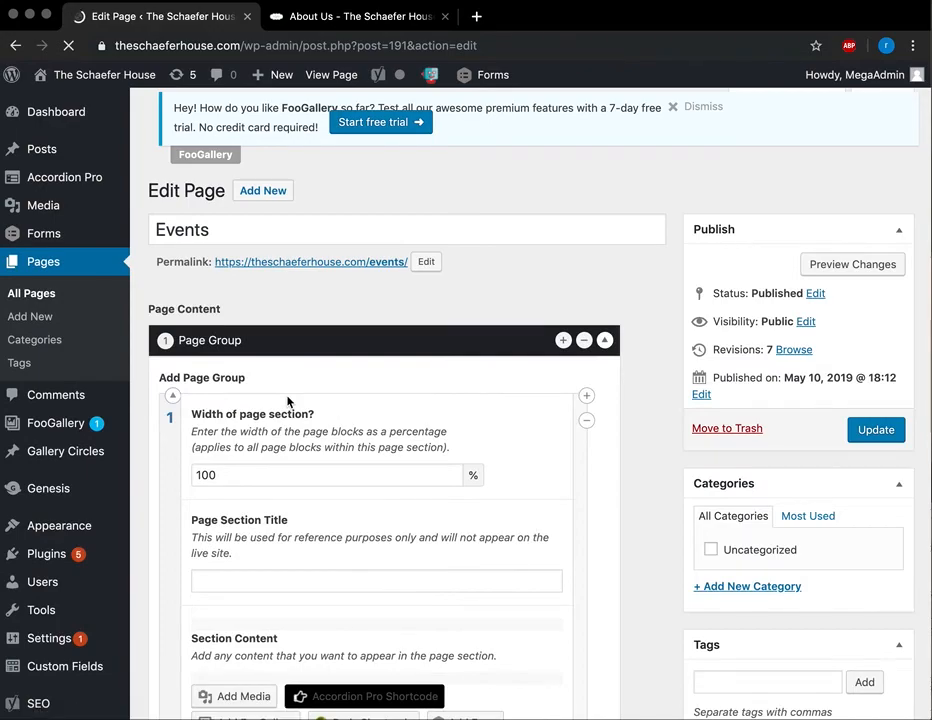
pyautogui.scroll(-3, 287, 410)
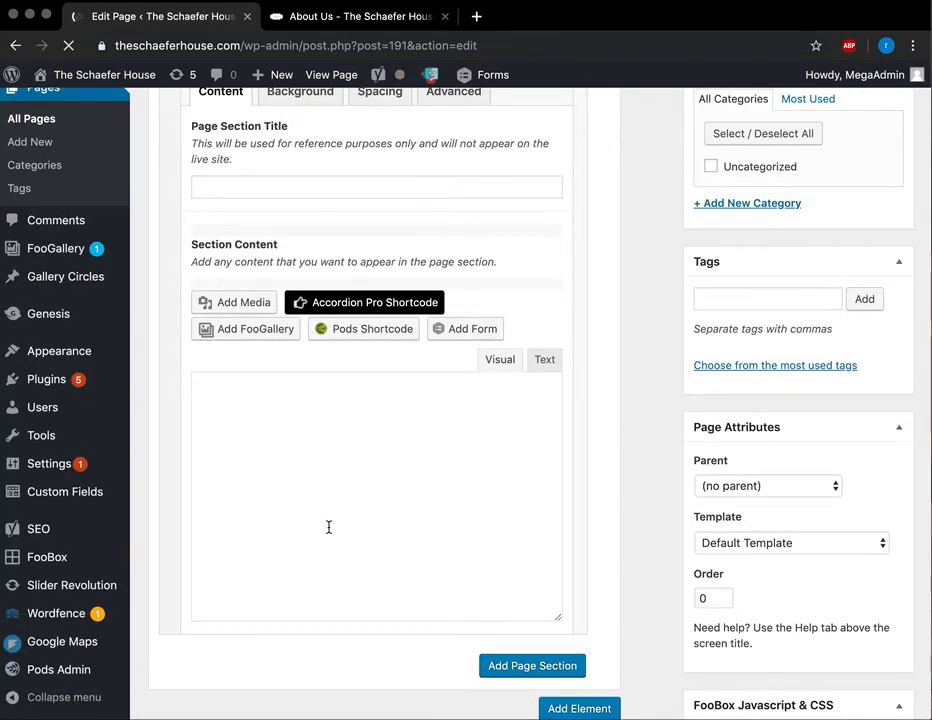
pyautogui.scroll(-2, 328, 527)
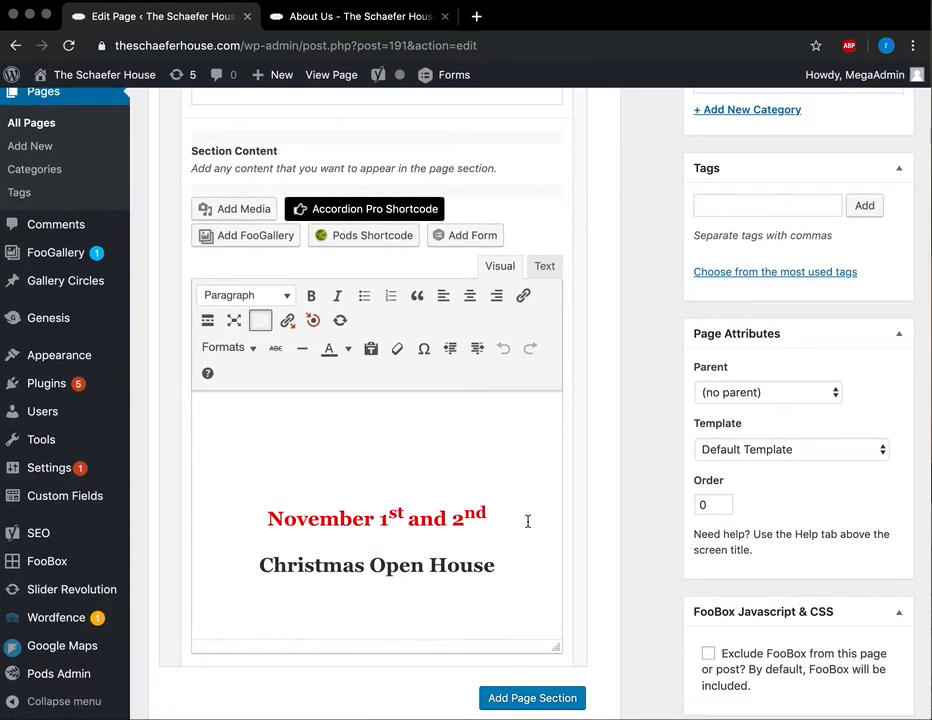
pyautogui.scroll(-1, 420, 577)
pyautogui.scroll(1, 422, 582)
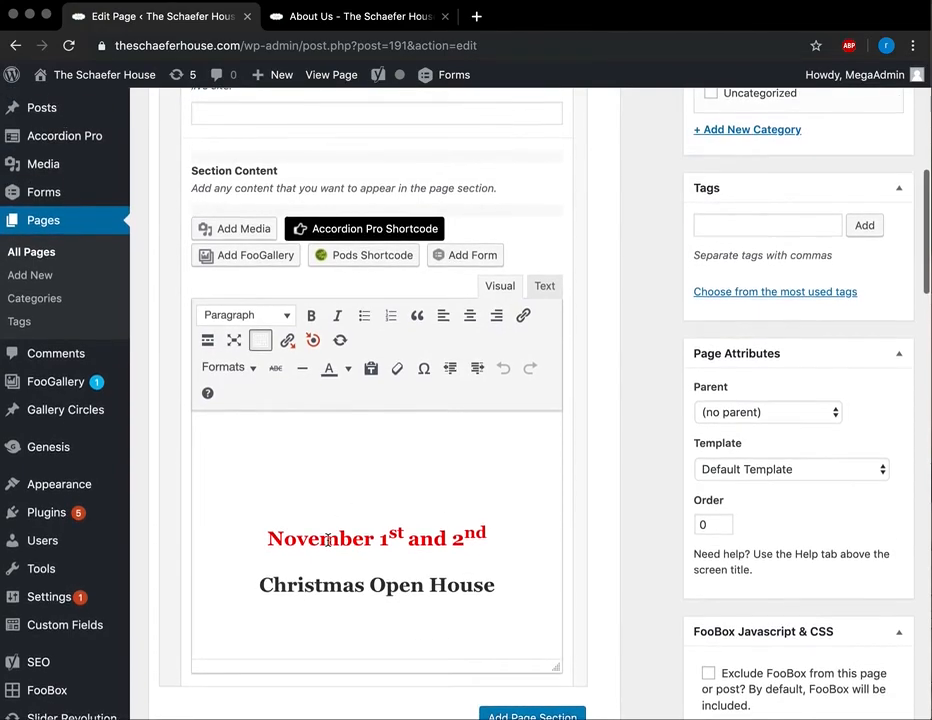
pyautogui.scroll(2, 389, 388)
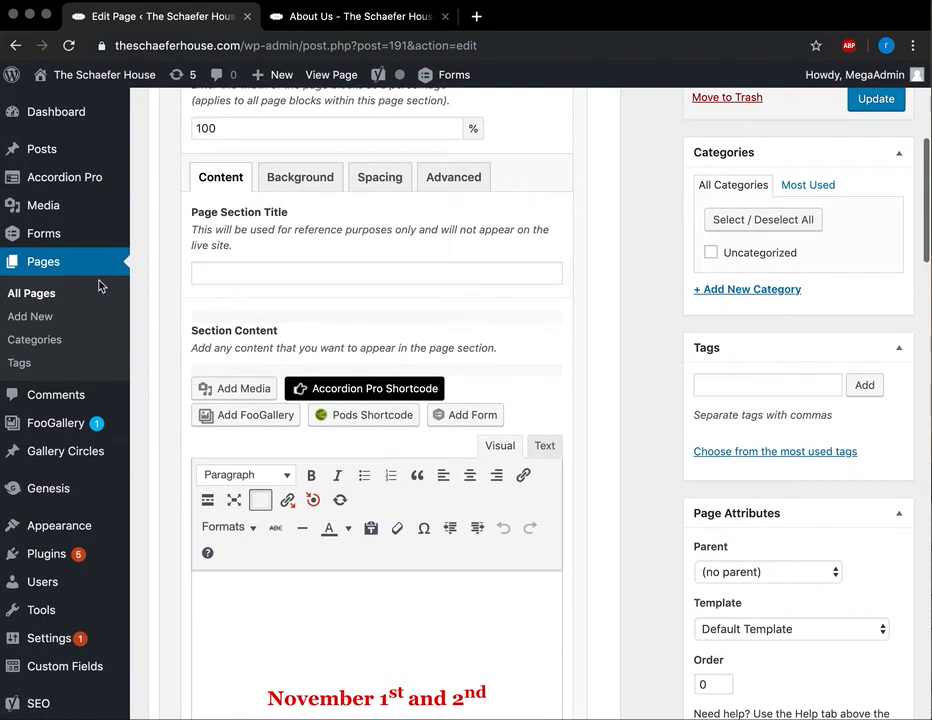
# - Return to the page list, open the Bridal Registry page and examine its intro text, gallery and Bridal Registries section
pyautogui.click(54, 261)
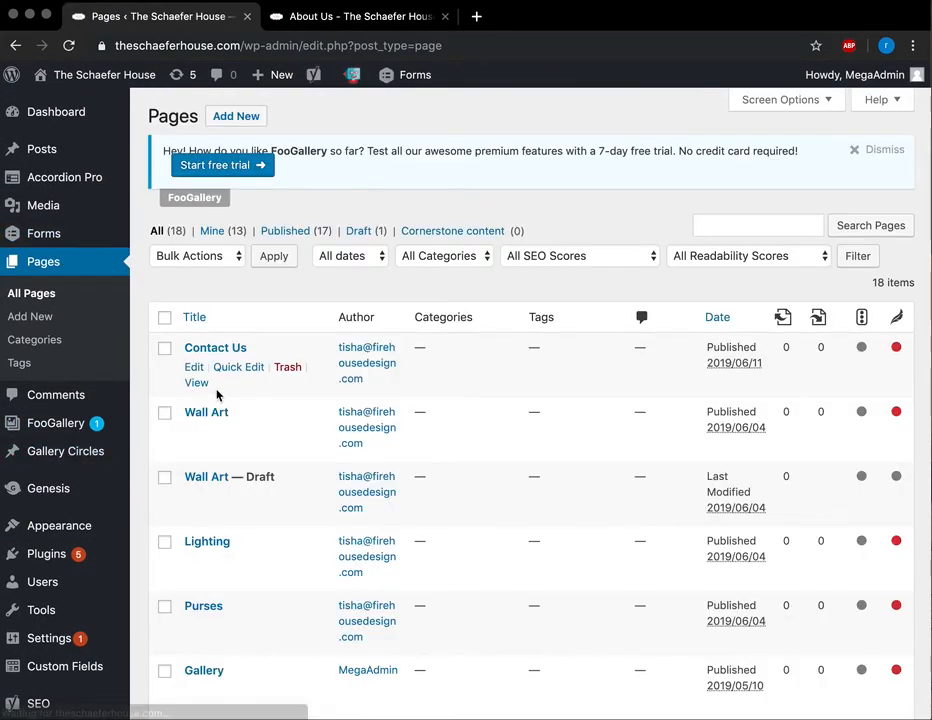
pyautogui.scroll(-5, 214, 393)
pyautogui.scroll(-1, 217, 395)
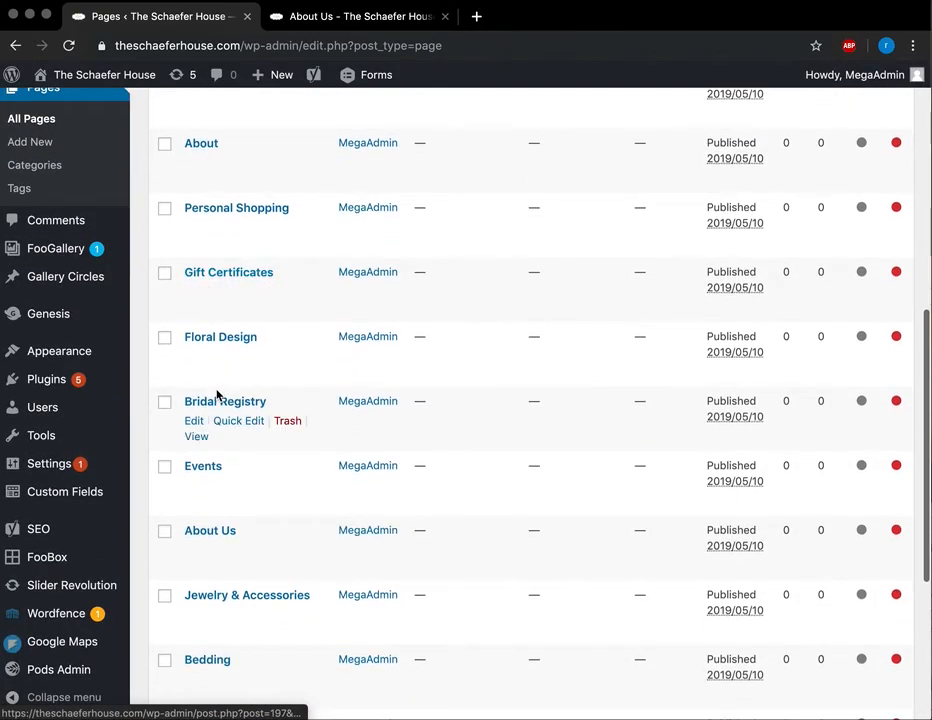
pyautogui.click(218, 403)
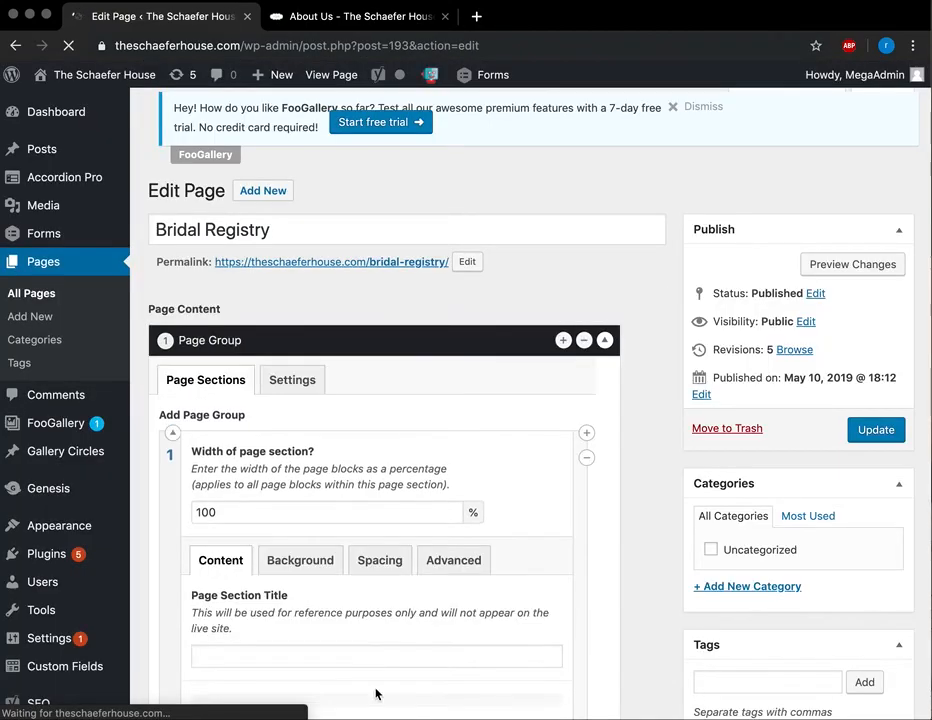
pyautogui.scroll(-7, 604, 562)
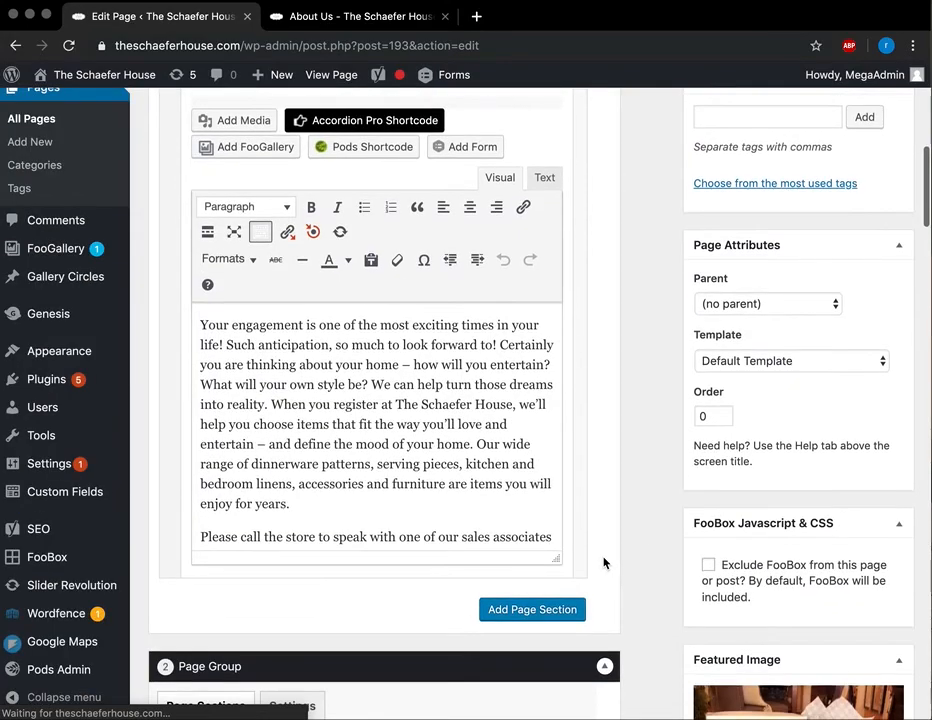
pyautogui.scroll(-1, 382, 432)
pyautogui.scroll(1, 382, 432)
pyautogui.scroll(-5, 380, 400)
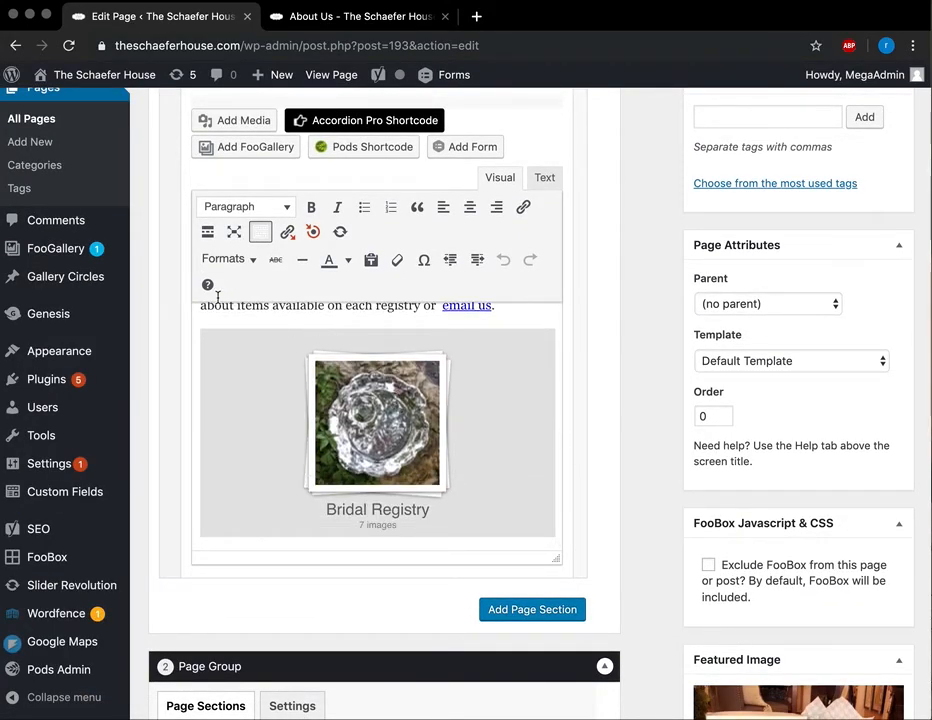
pyautogui.scroll(-10, 343, 364)
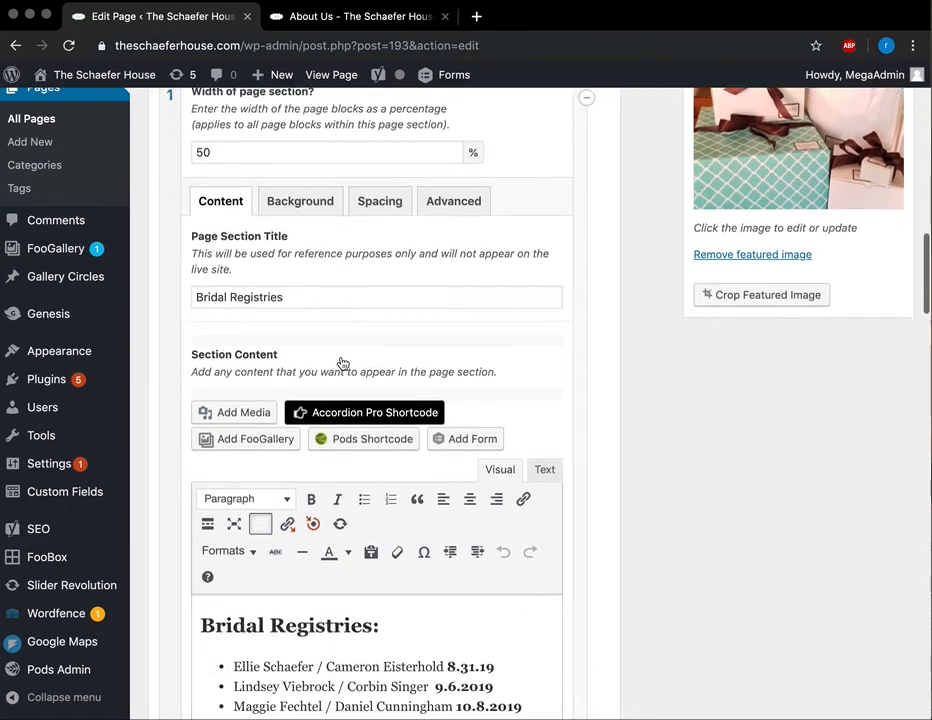
pyautogui.scroll(-1, 343, 364)
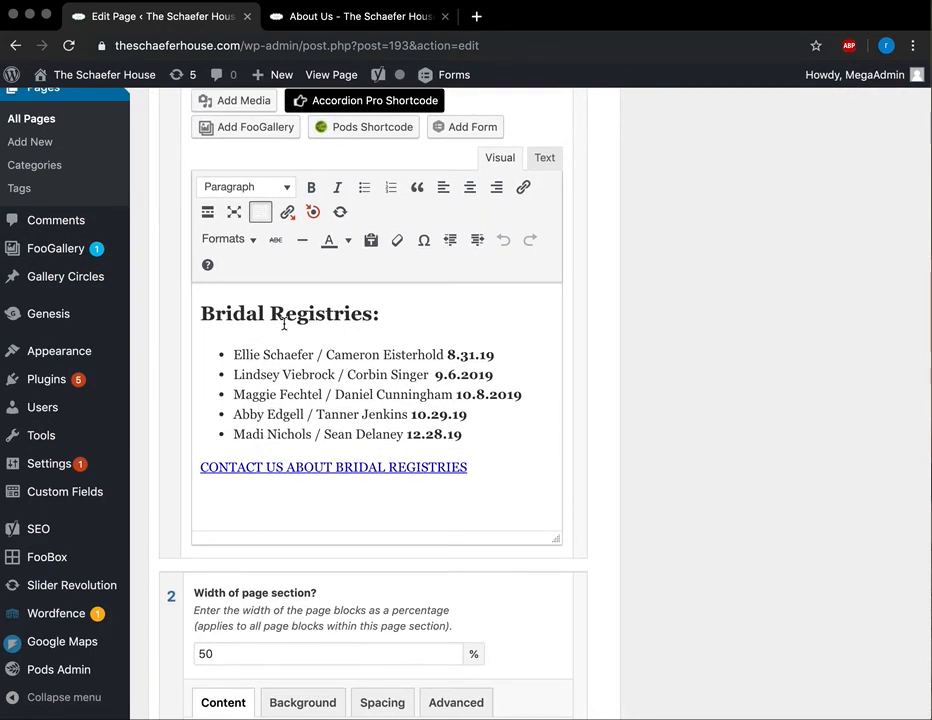
# - Delete the first two couples' entries from the Bridal Registries bulleted list
pyautogui.moveTo(507, 375); pyautogui.dragTo(281, 347)
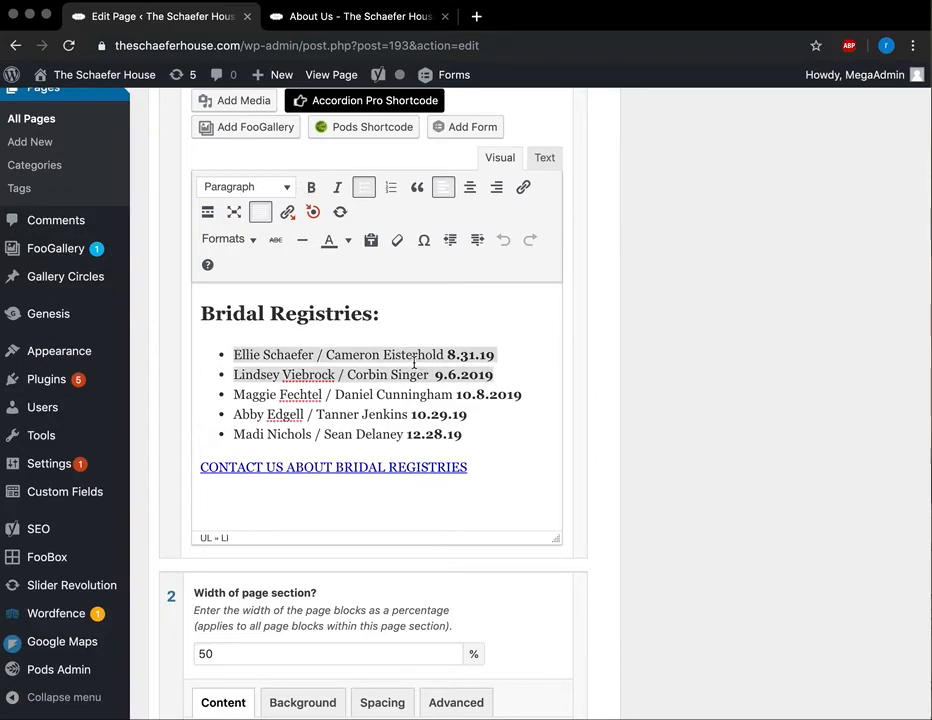
pyautogui.press('BackSpace')
pyautogui.press('BackSpace')
pyautogui.press('BackSpace')
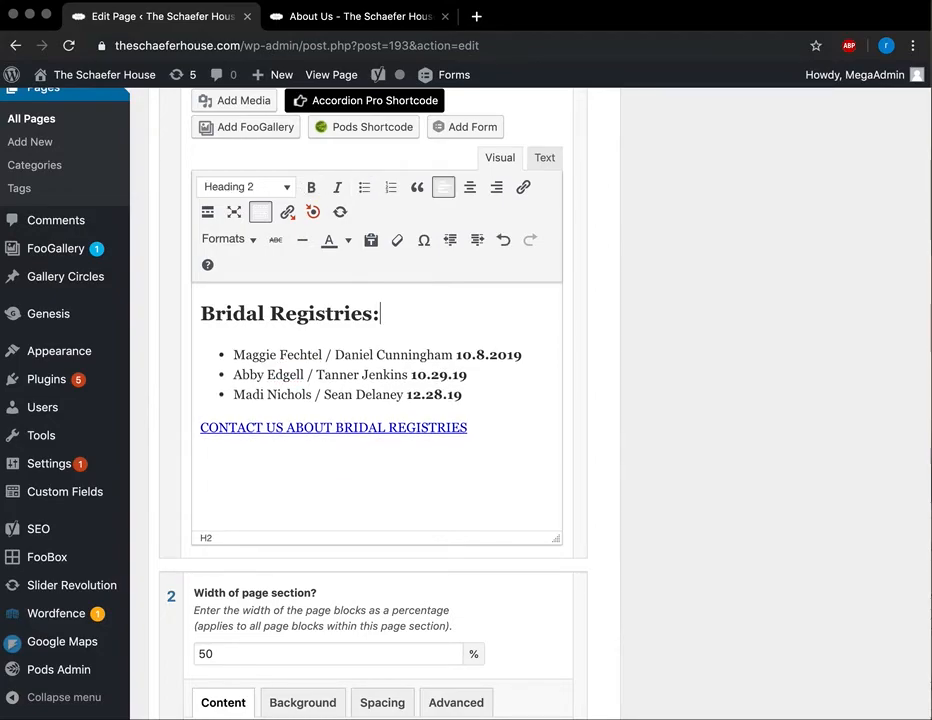
# - Locate the page's Update control, return to the Bridal Registries list and undo the deletion of the two entries
pyautogui.scroll(15, 593, 405)
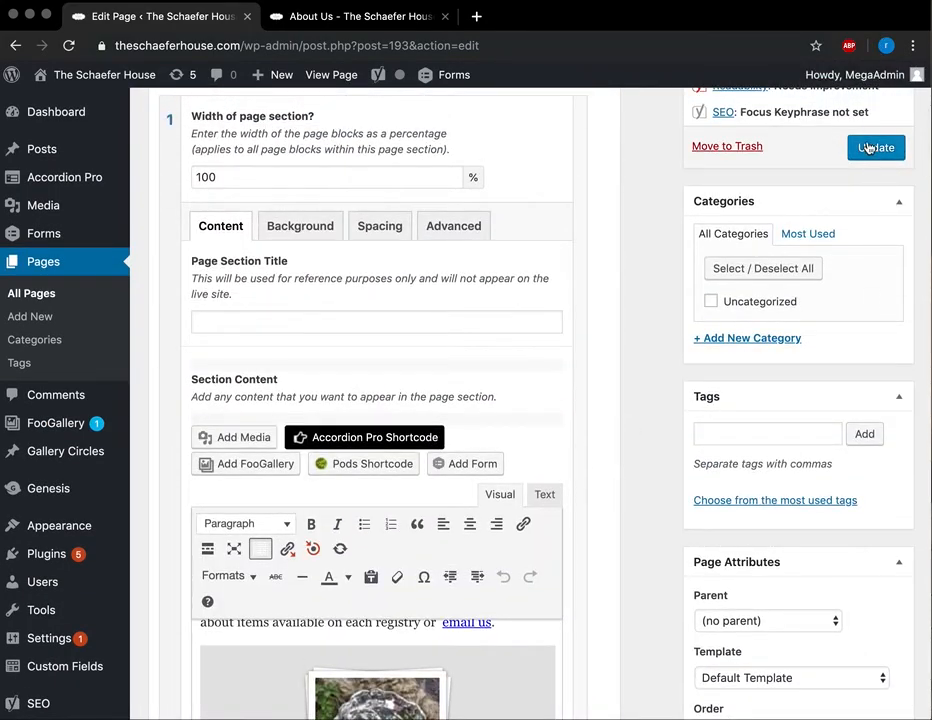
pyautogui.scroll(-10, 591, 381)
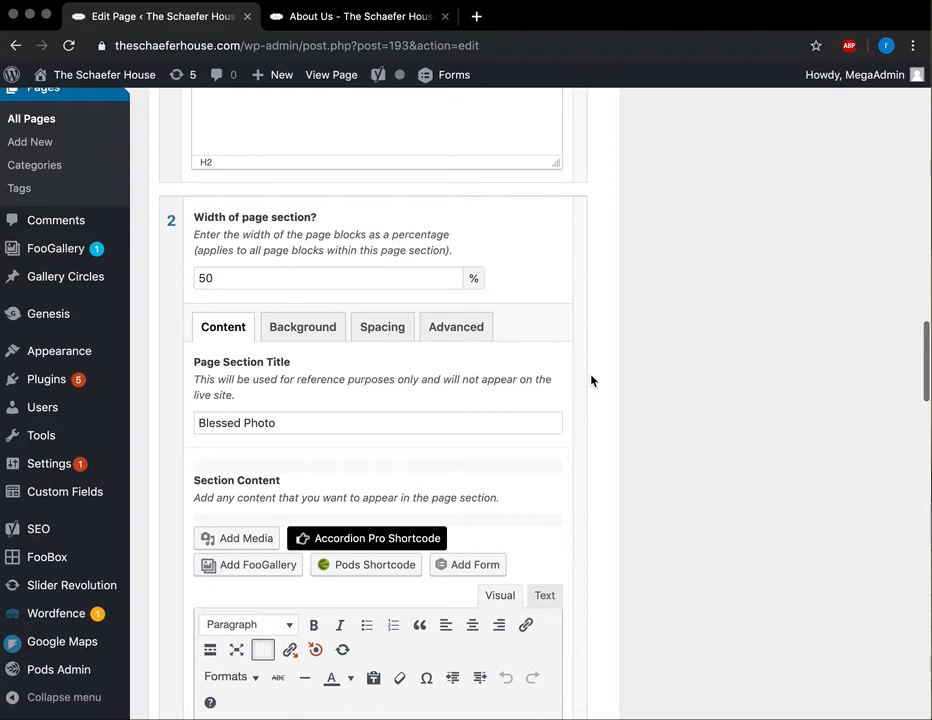
pyautogui.scroll(3, 591, 381)
pyautogui.press('super+z')
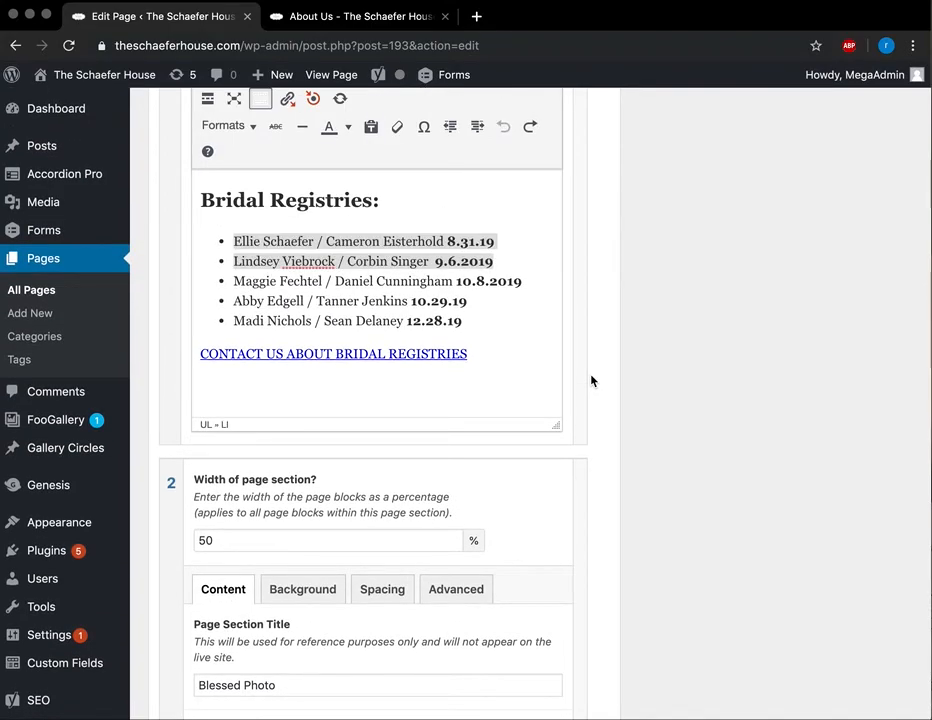
pyautogui.click(492, 315)
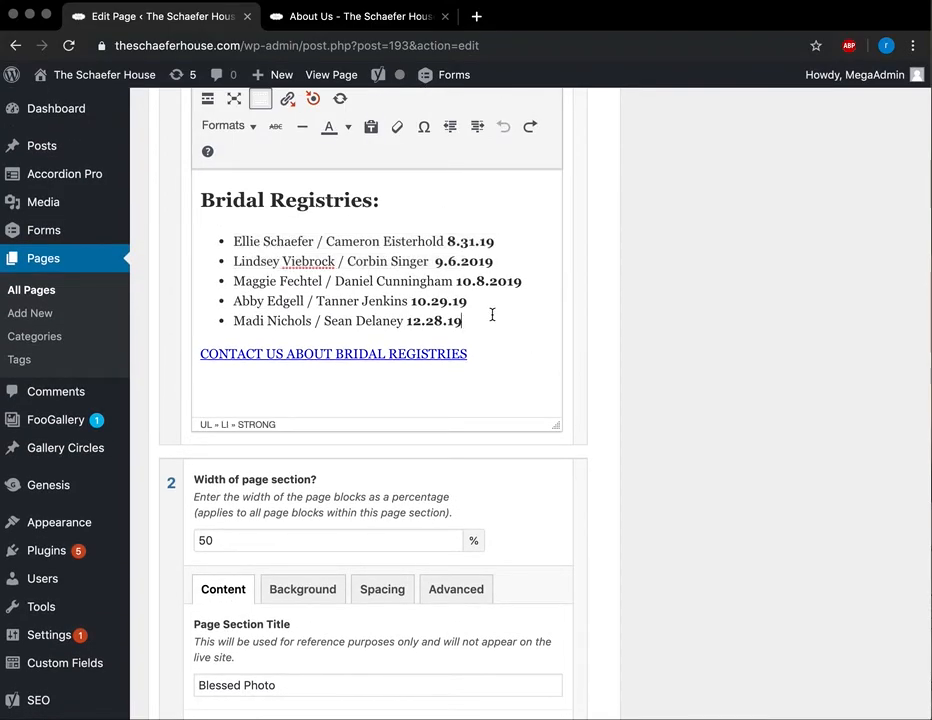
# - Leave the Bridal Registry page for the page list without saving
pyautogui.click(78, 265)
pyautogui.click(709, 252)
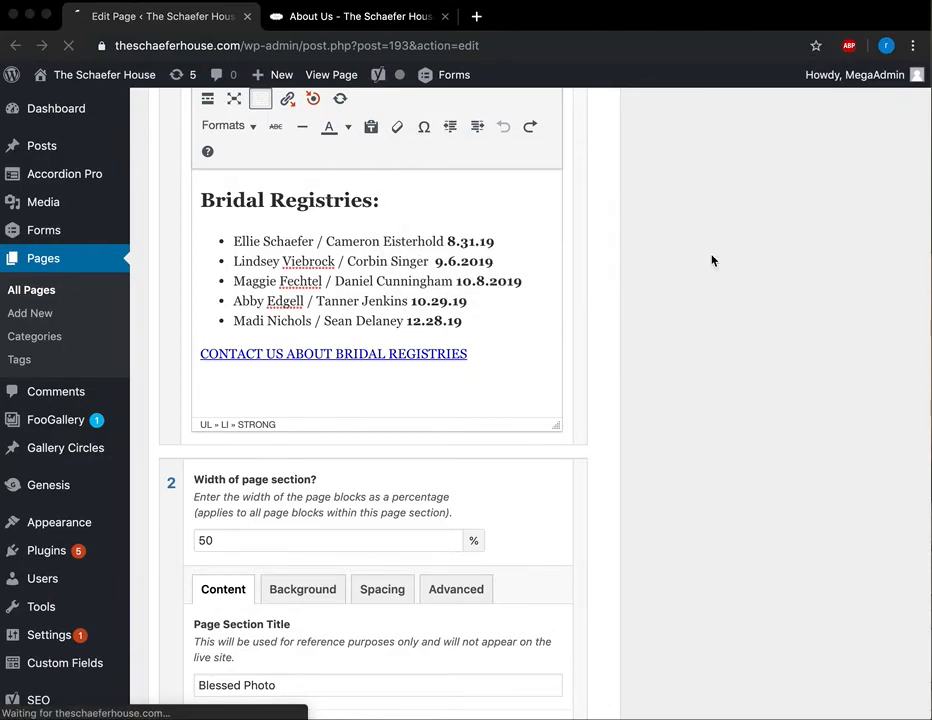
pyautogui.scroll(-1, 83, 462)
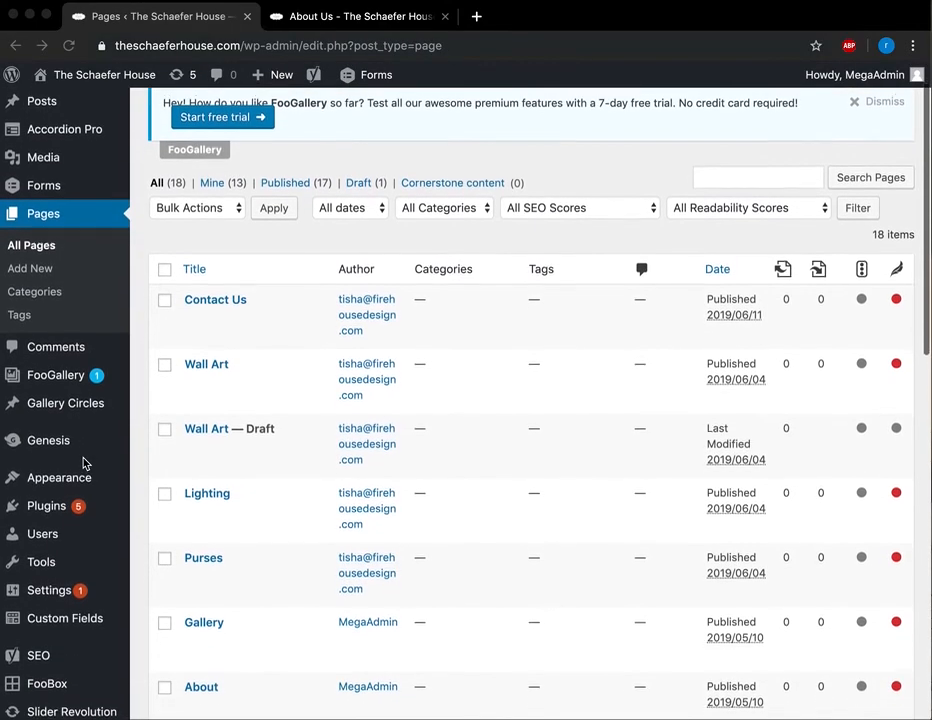
# - Open the Wall Art item in Gallery Circles and view its circle image and link fields
pyautogui.moveTo(55, 396)
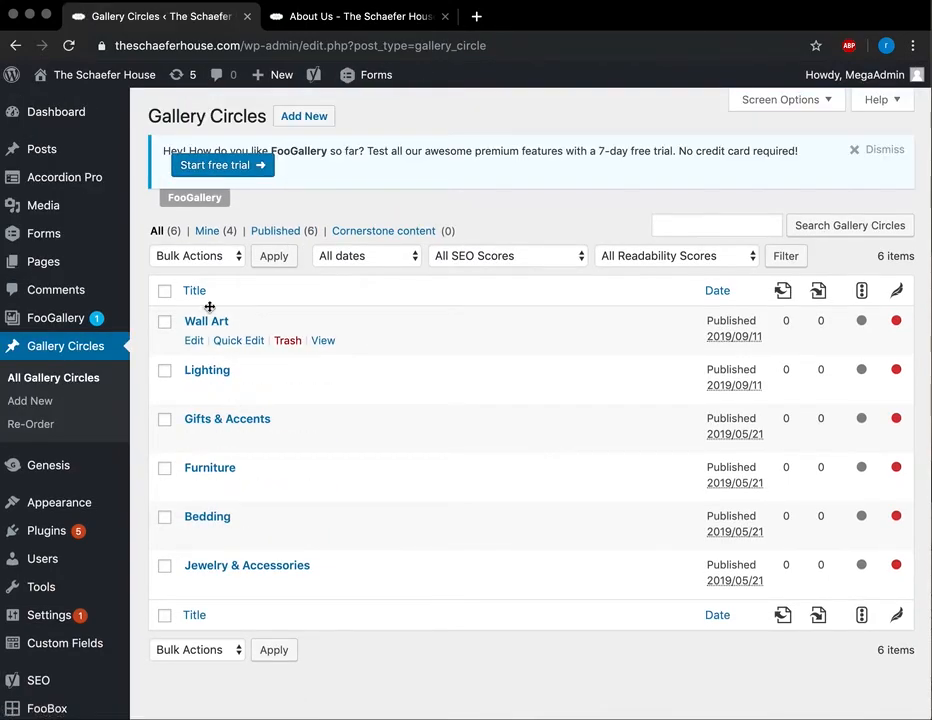
pyautogui.click(208, 323)
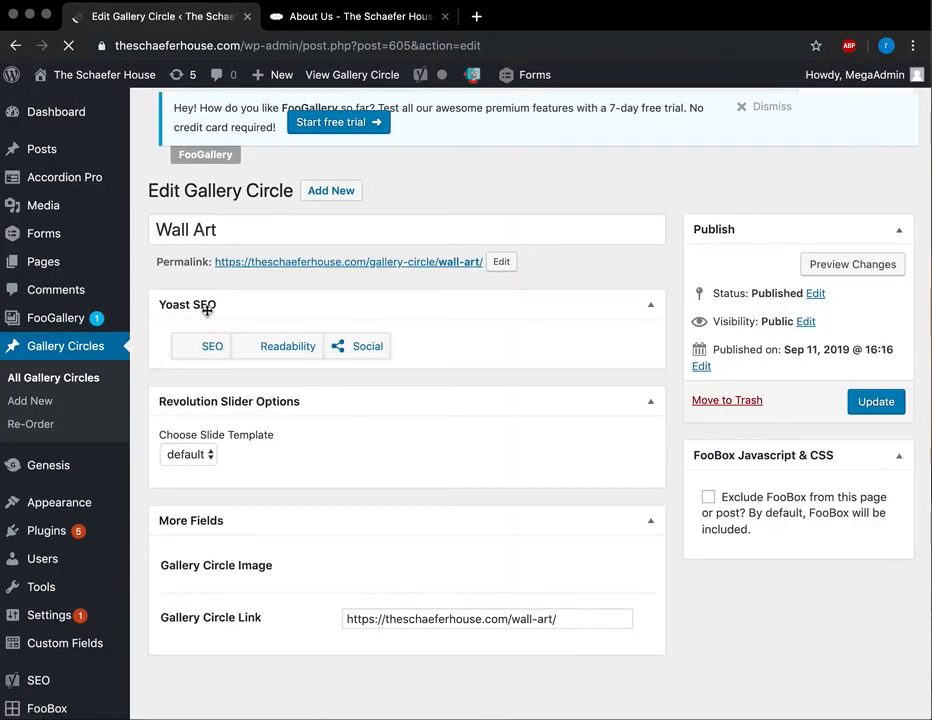
pyautogui.scroll(-10, 279, 337)
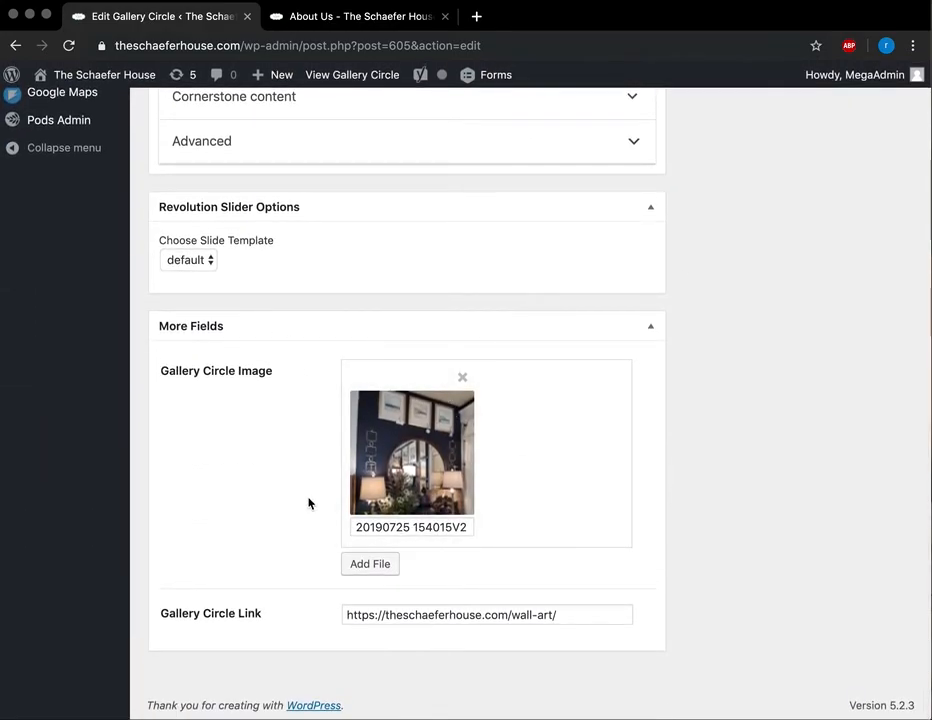
# - View the gallery circles on the live home page, including Wall Art, and return to the Wall Art item's editor
pyautogui.click(300, 18)
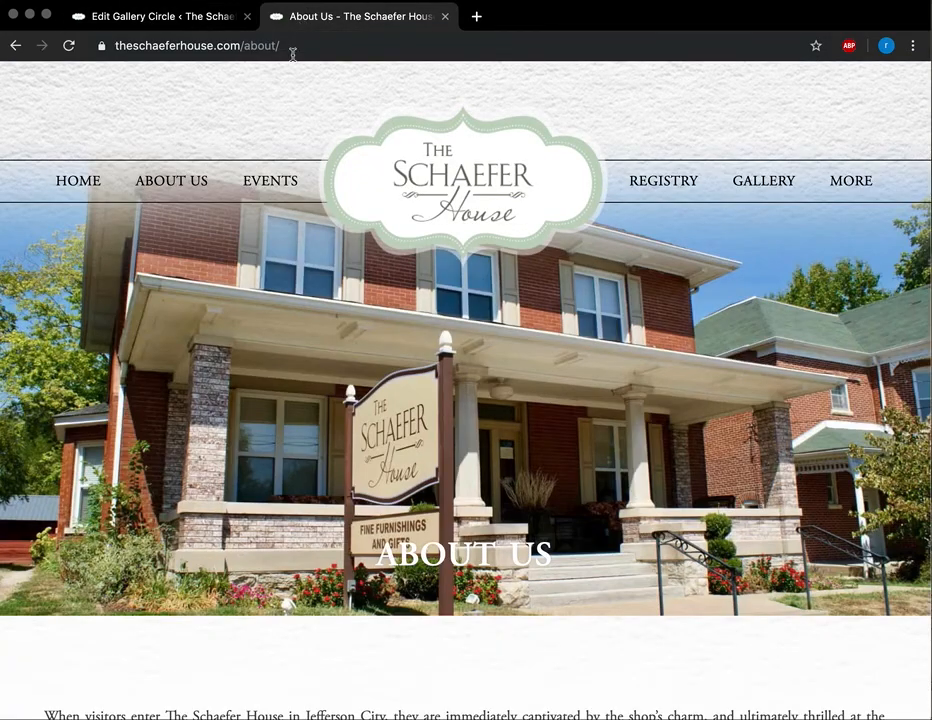
pyautogui.click(114, 188)
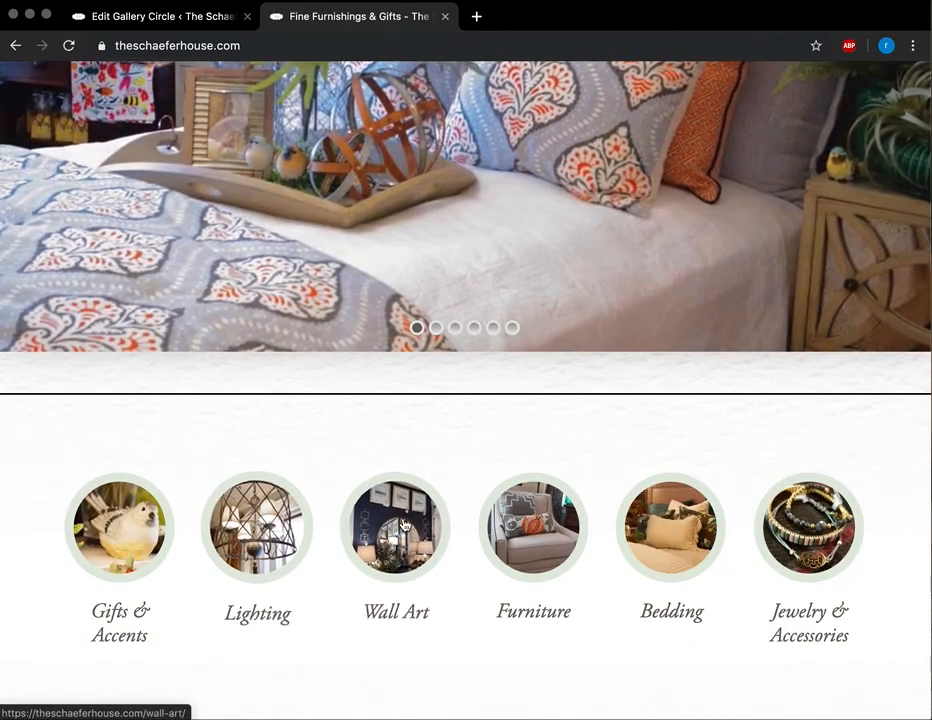
pyautogui.click(216, 21)
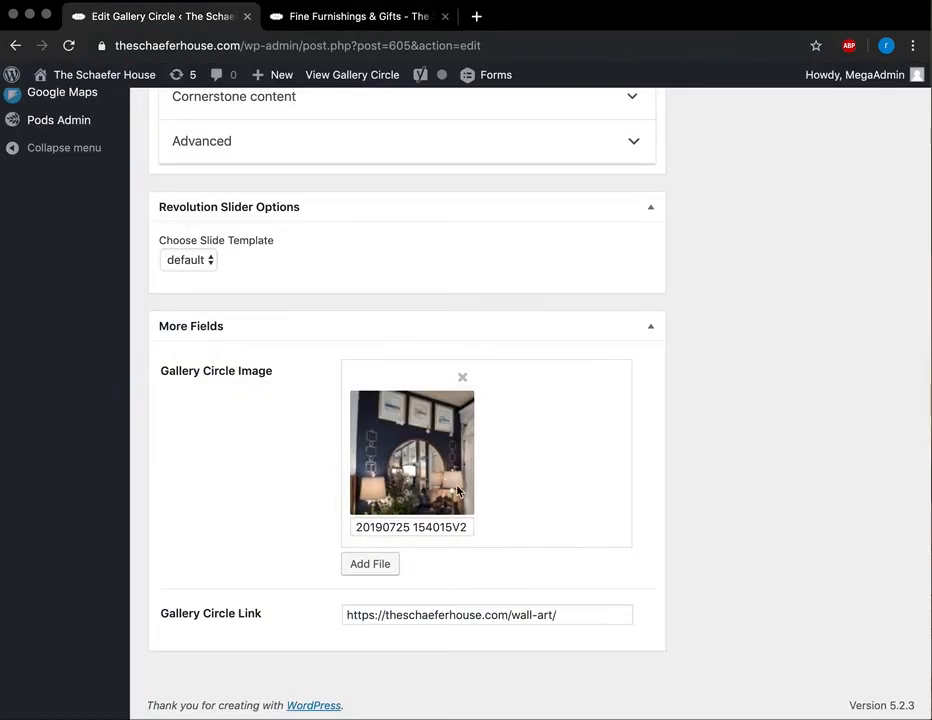
pyautogui.scroll(15, 370, 560)
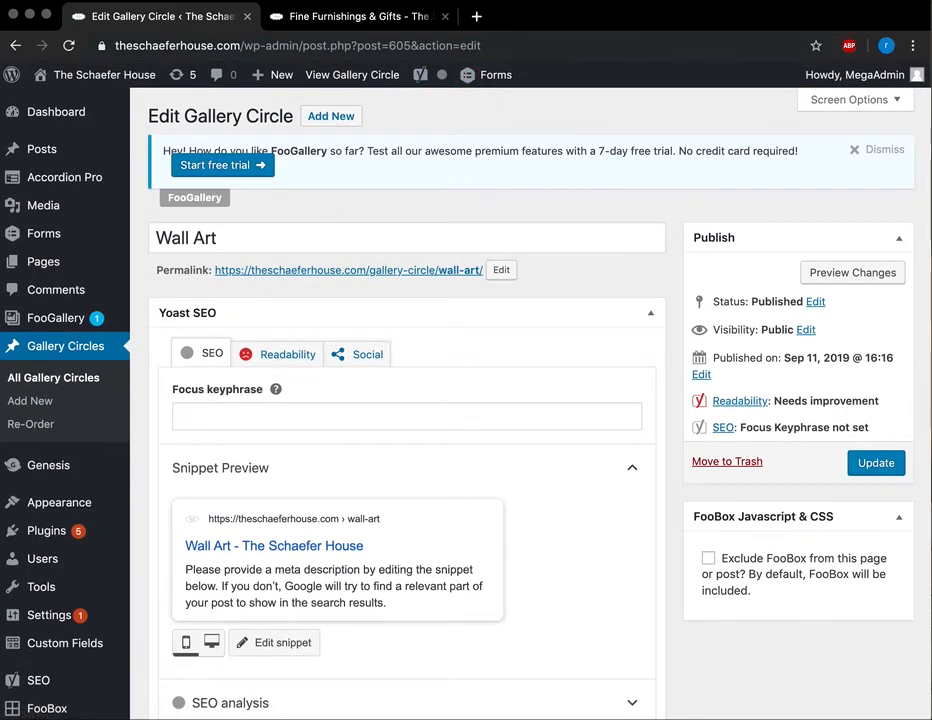
# - Open the Widgets screen and view the live home page's header and footer areas before returning to it
pyautogui.moveTo(72, 480)
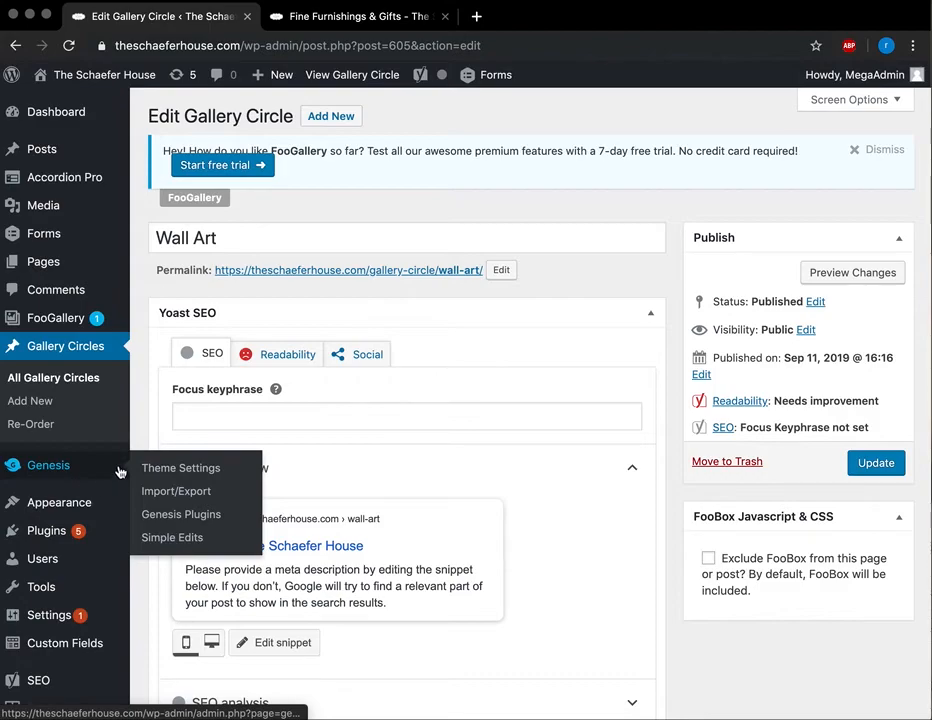
pyautogui.moveTo(120, 505)
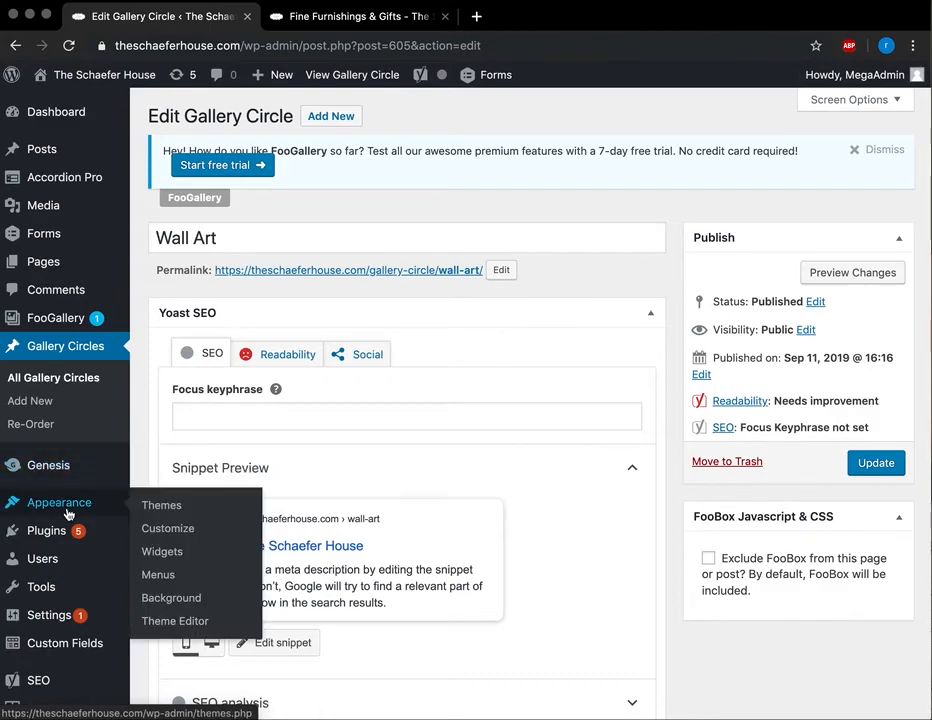
pyautogui.click(171, 558)
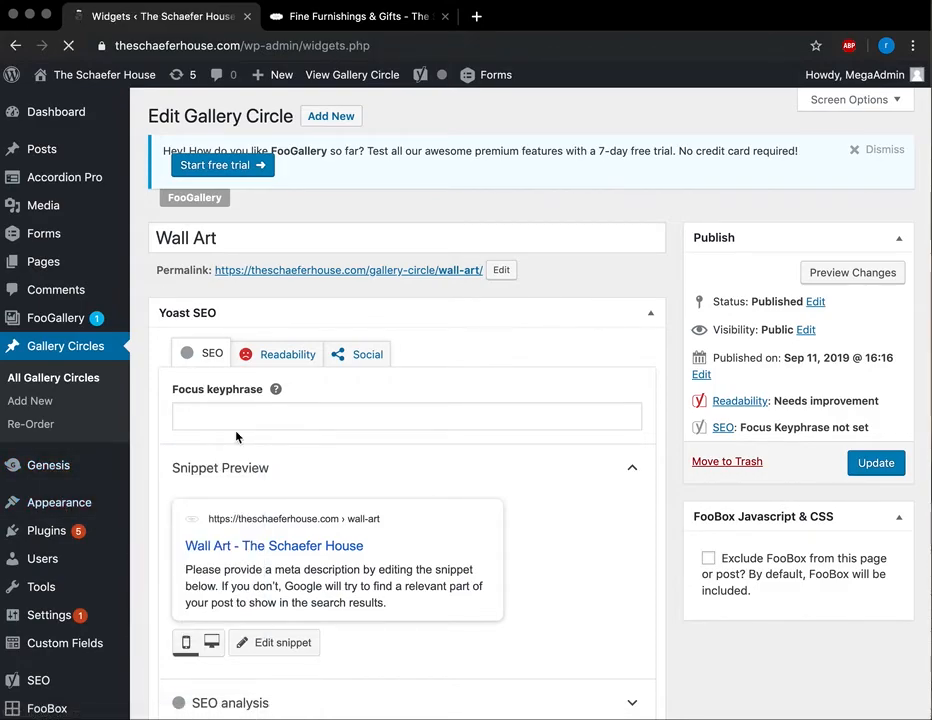
pyautogui.click(322, 18)
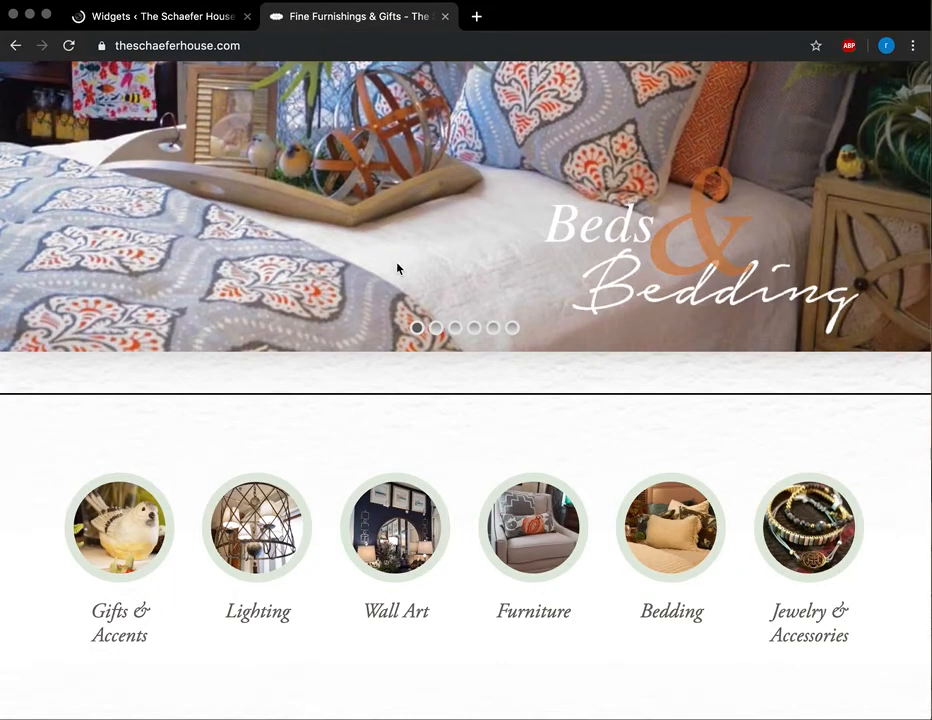
pyautogui.scroll(3, 397, 268)
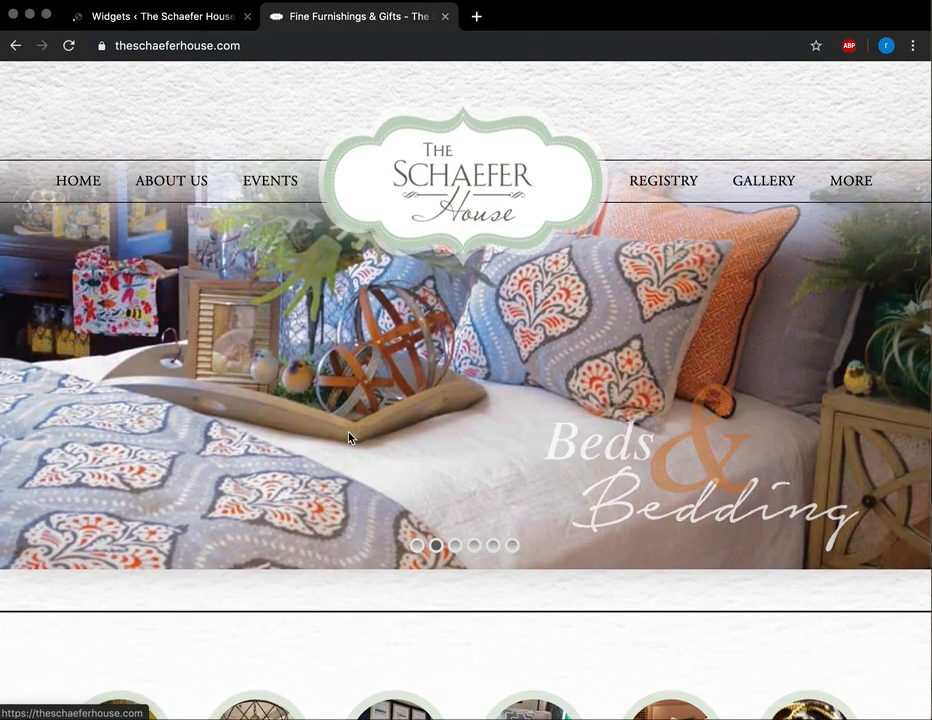
pyautogui.scroll(-5, 350, 437)
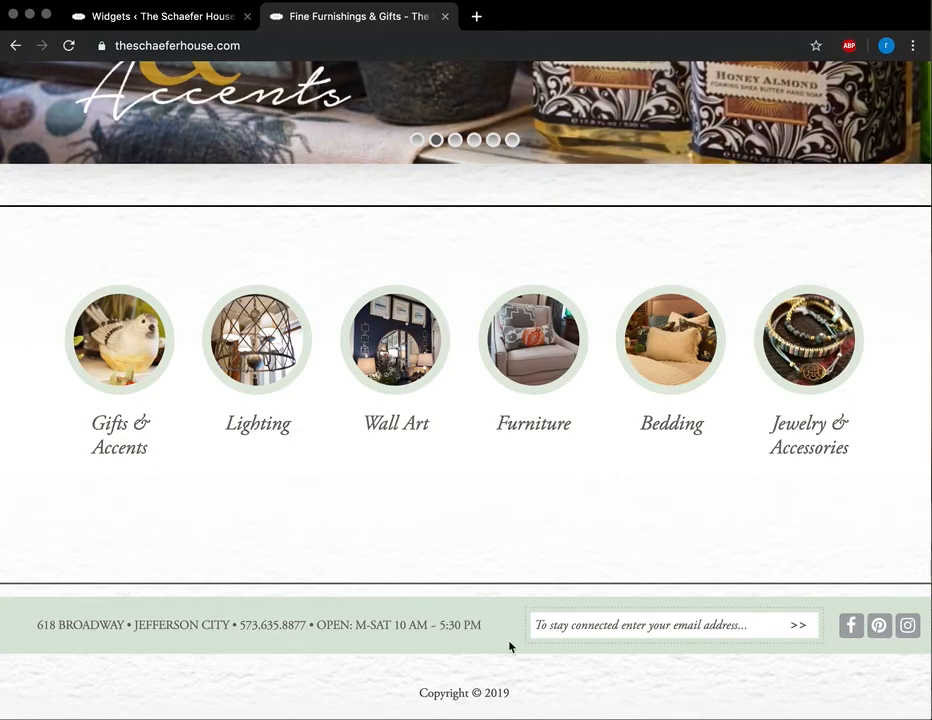
pyautogui.click(208, 18)
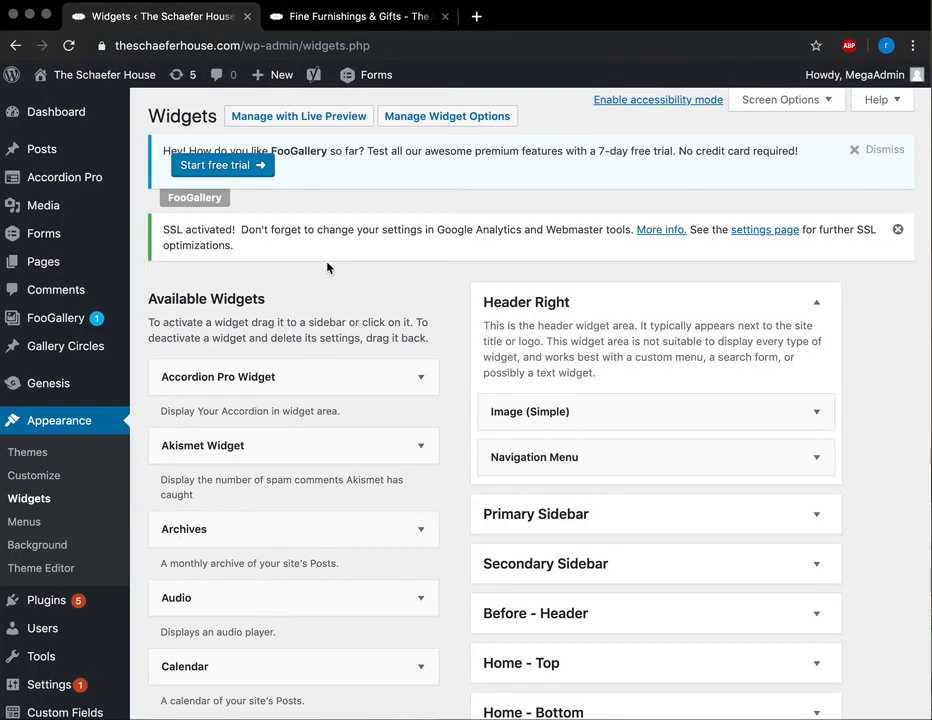
# - Inspect the Image (Simple) and Navigation Menu widgets in Header Right and compare them with the live site's header
pyautogui.click(816, 417)
pyautogui.scroll(-3, 763, 487)
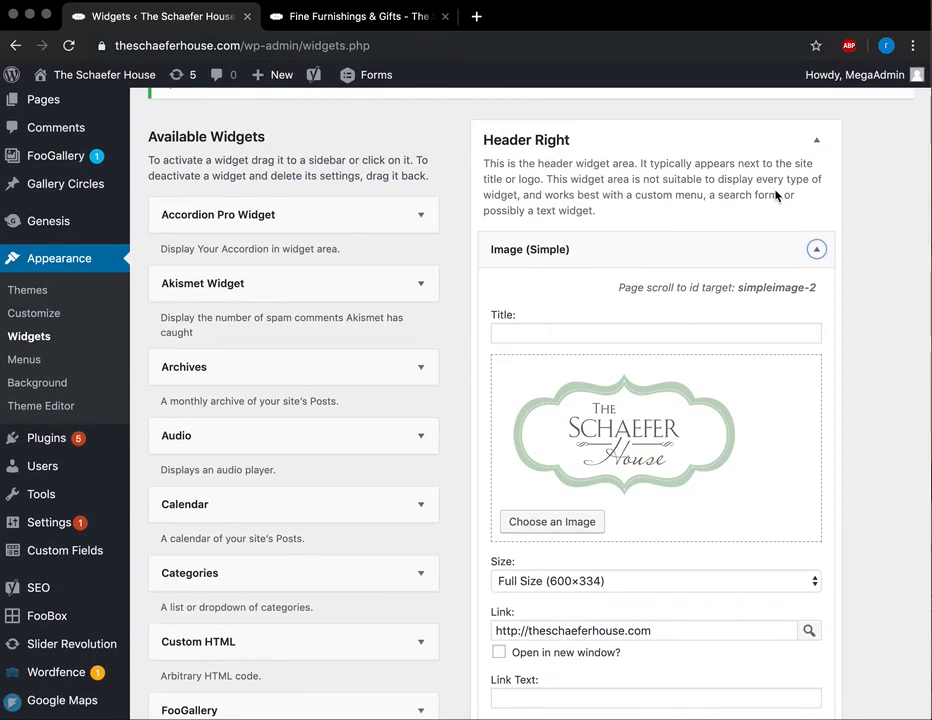
pyautogui.click(818, 251)
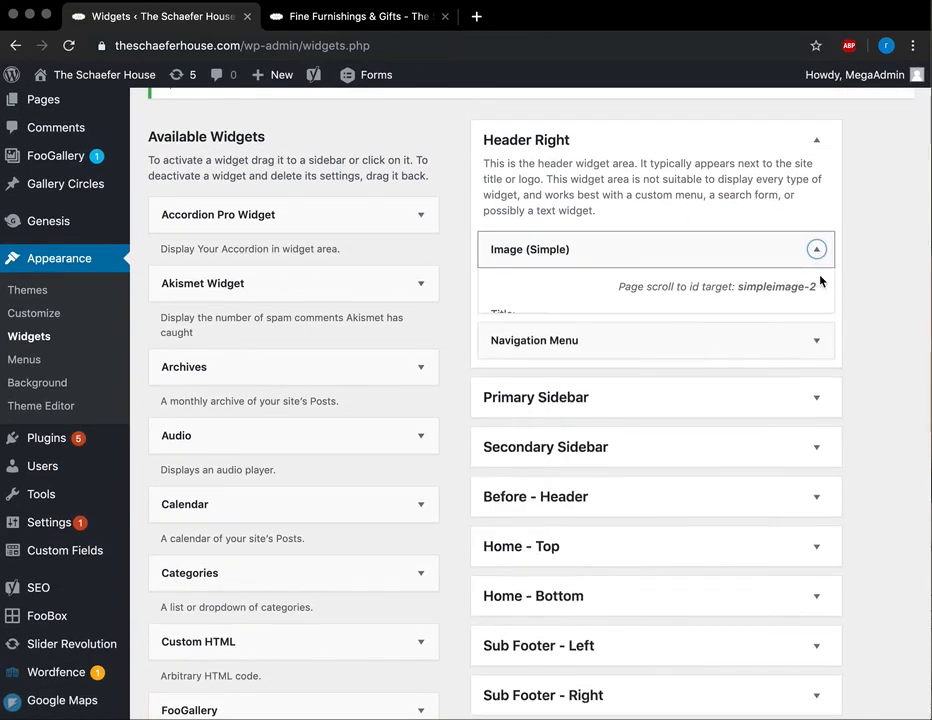
pyautogui.click(817, 294)
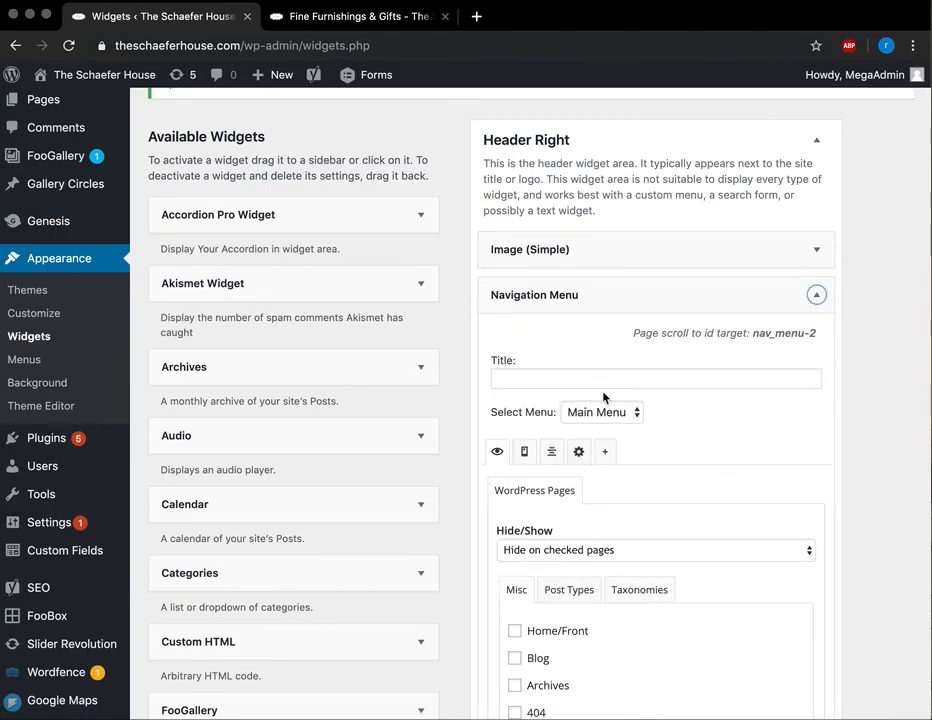
pyautogui.click(816, 294)
pyautogui.click(356, 16)
pyautogui.scroll(10, 398, 311)
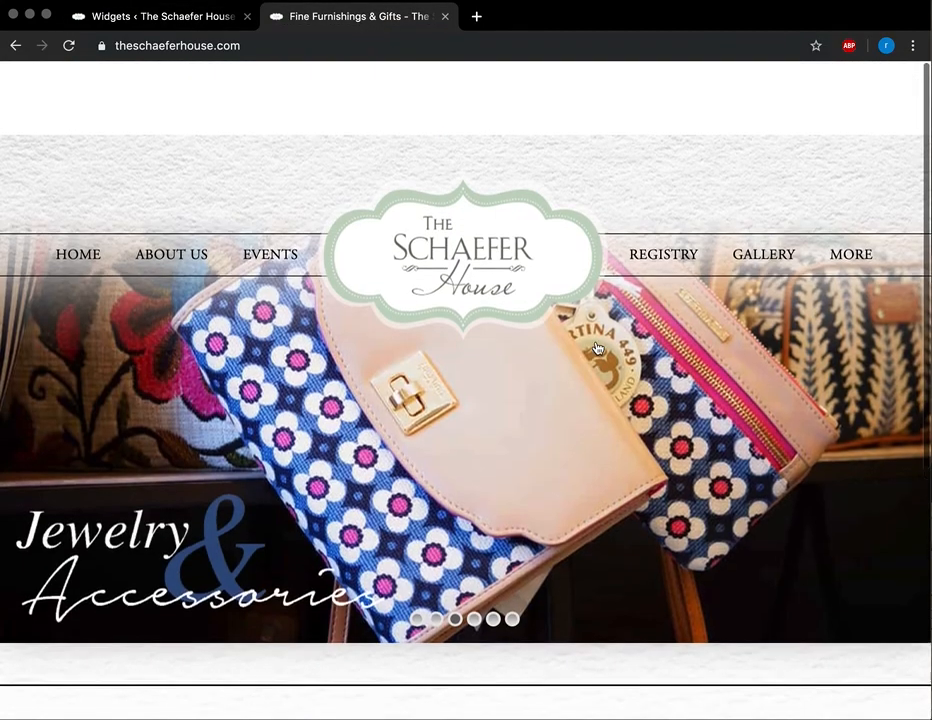
pyautogui.click(166, 20)
# - Examine the Footer 1 Visual Editor widget's contact line, form shortcode and settings against the live footer, then collapse the widget
pyautogui.scroll(-5, 391, 395)
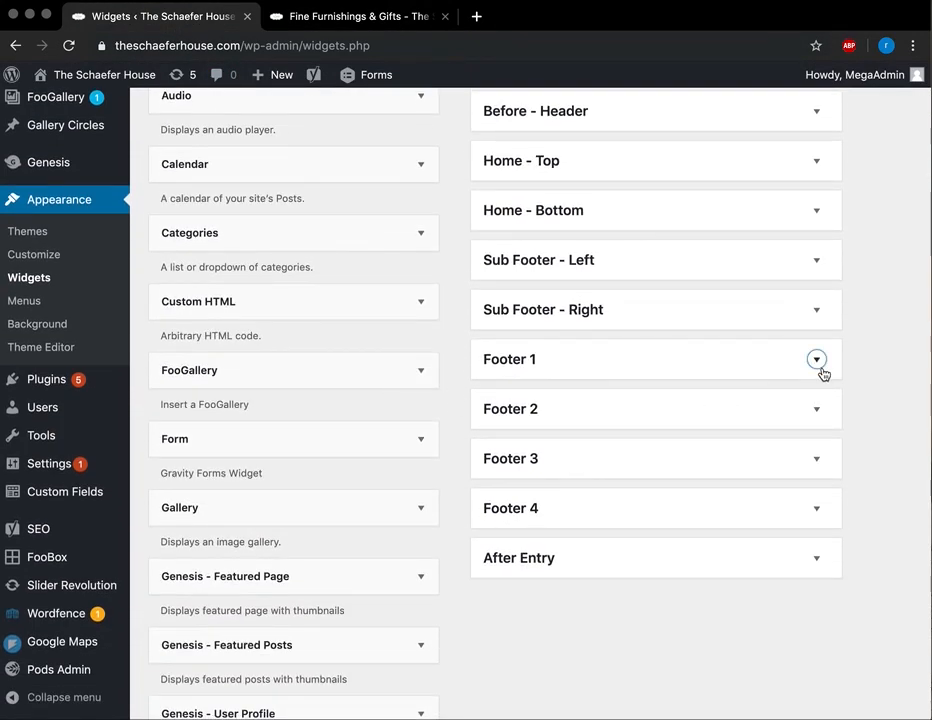
pyautogui.click(816, 359)
pyautogui.click(816, 421)
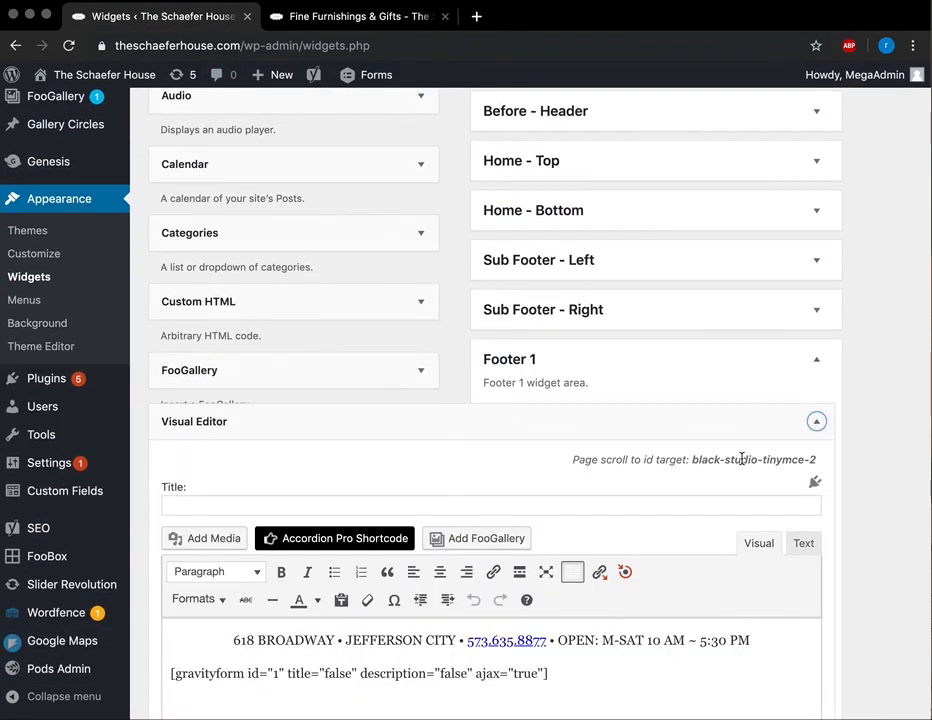
pyautogui.scroll(-3, 741, 459)
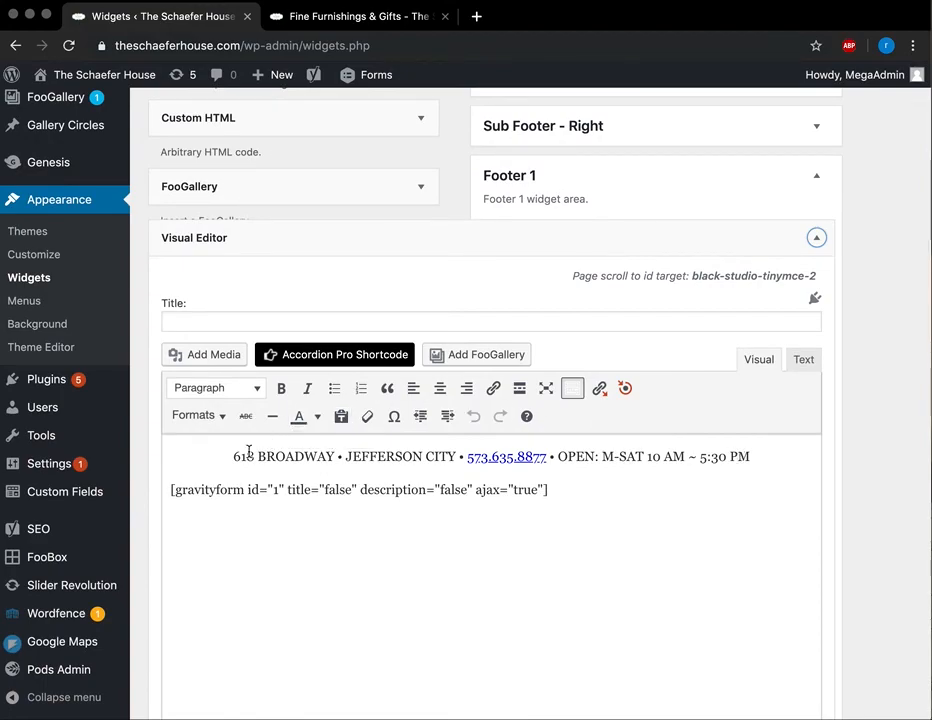
pyautogui.click(370, 15)
pyautogui.scroll(-5, 366, 414)
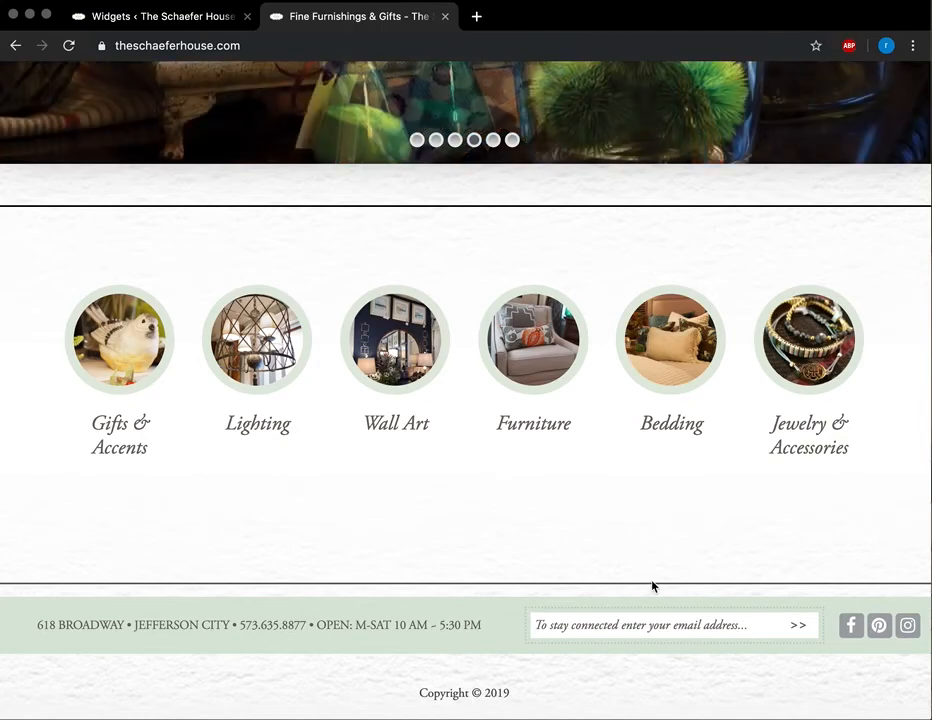
pyautogui.click(165, 16)
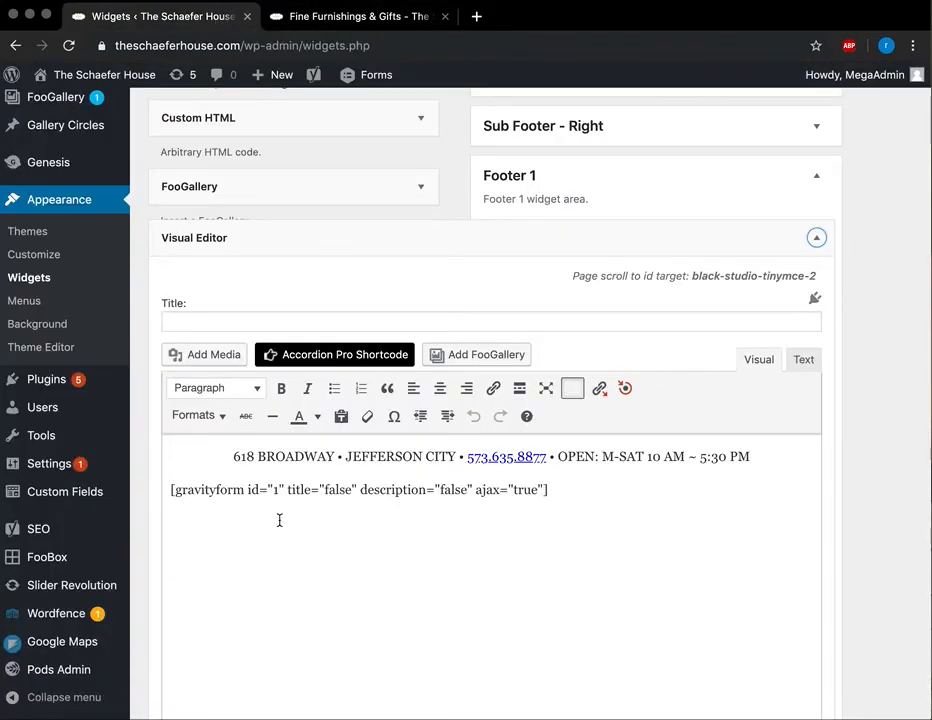
pyautogui.scroll(-3, 322, 510)
pyautogui.scroll(1, 327, 503)
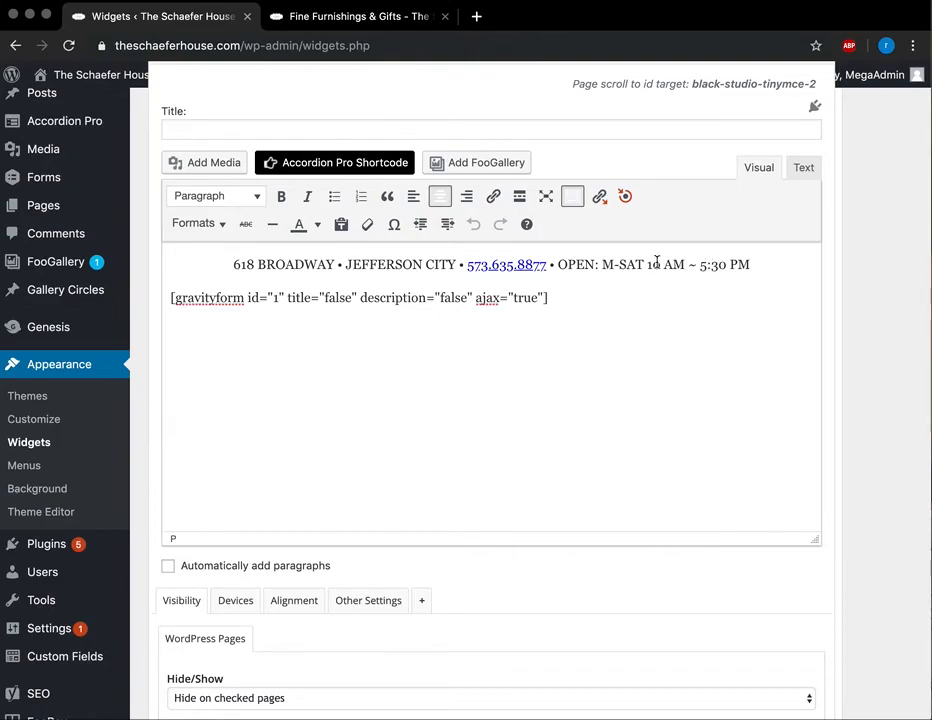
pyautogui.scroll(-3, 695, 364)
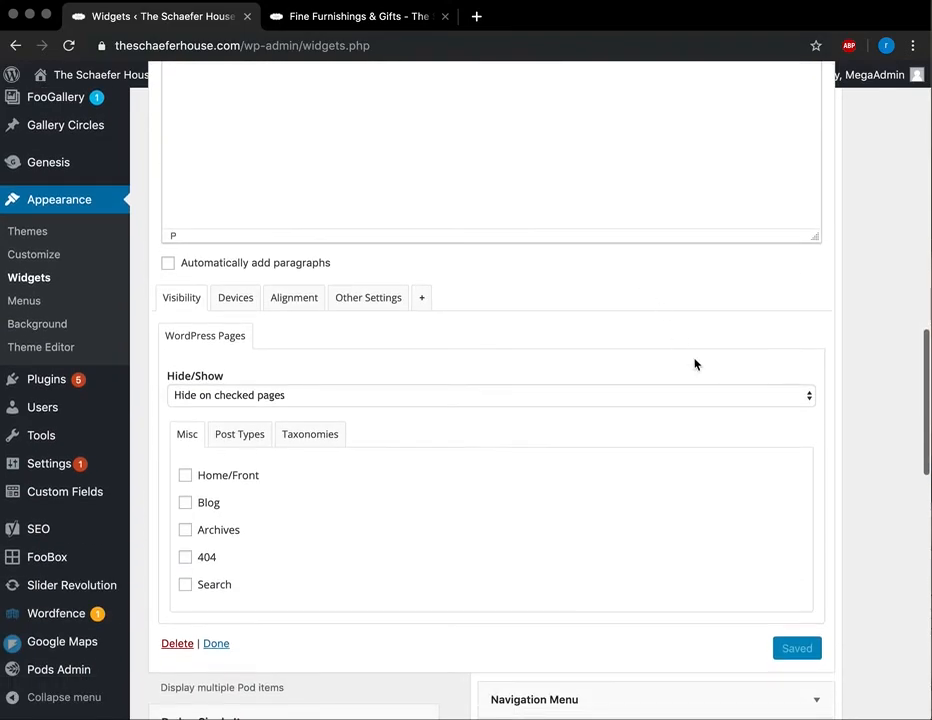
pyautogui.scroll(5, 797, 410)
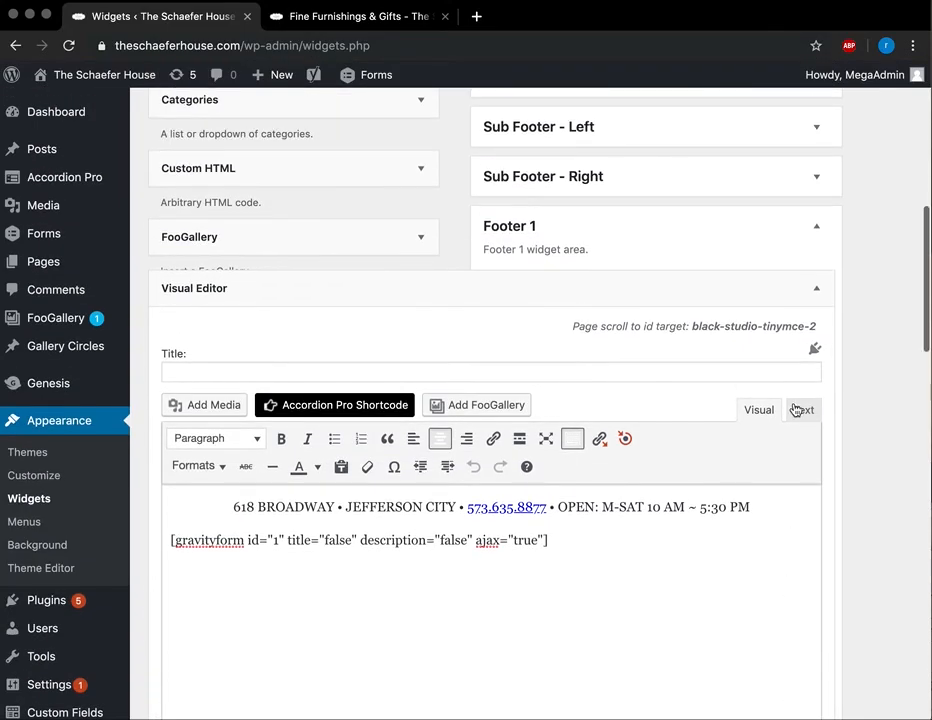
pyautogui.click(816, 288)
# - Inspect the Footer 1 Navigation Menu widget that uses the Social menu and compare it with the live footer's social icons
pyautogui.click(815, 334)
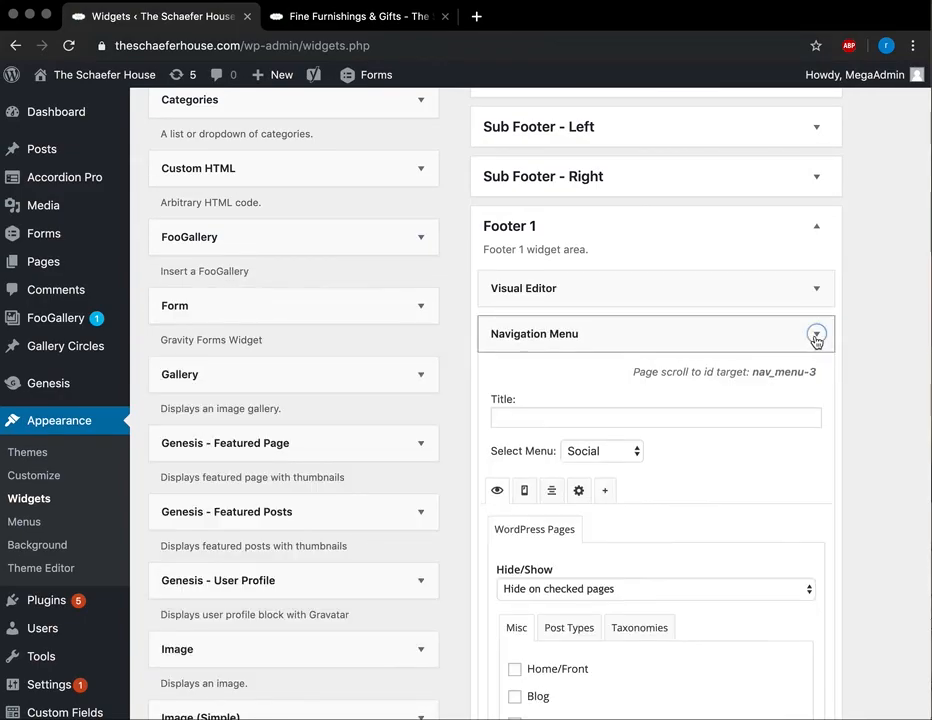
pyautogui.scroll(-3, 722, 395)
pyautogui.scroll(2, 809, 233)
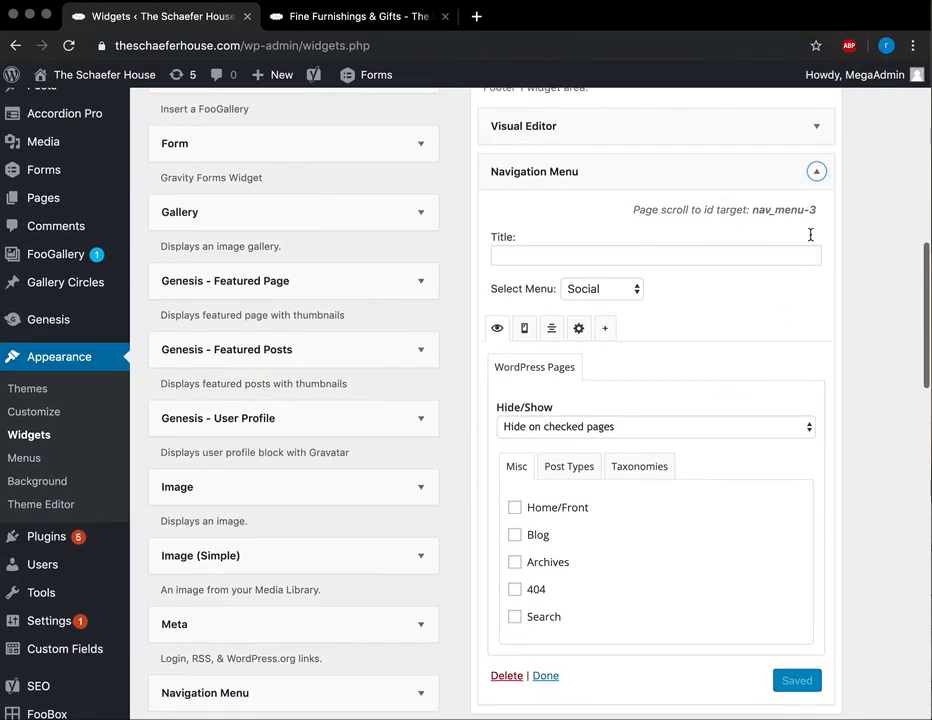
pyautogui.click(817, 172)
pyautogui.click(375, 17)
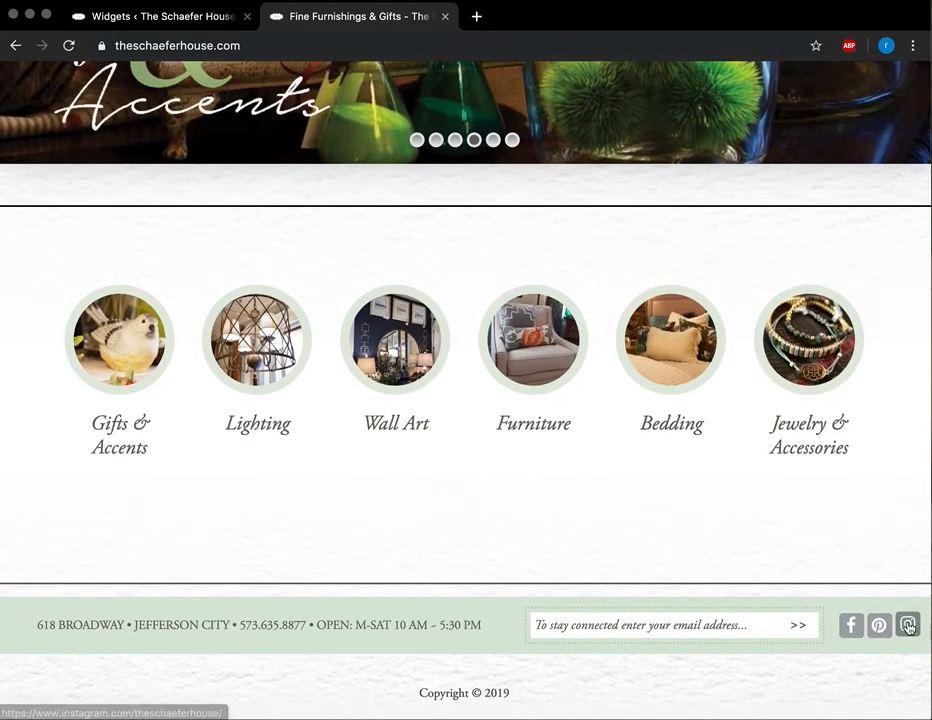
pyautogui.click(150, 18)
# - Open the Menus screen and review the Social menu's Facebook, Pinterest and Instagram custom links
pyautogui.moveTo(45, 284)
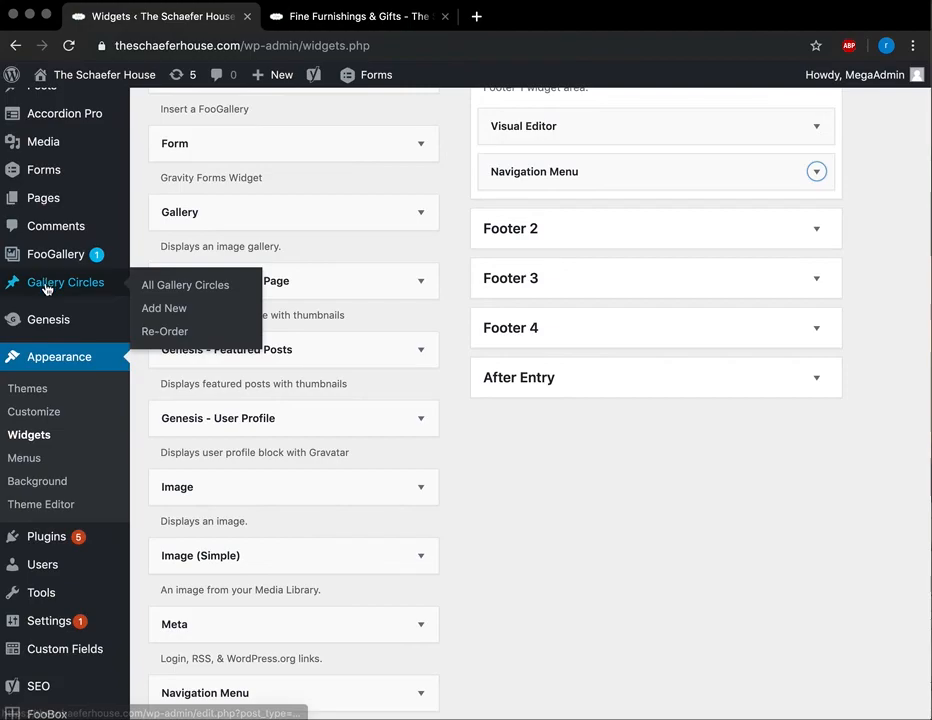
pyautogui.click(24, 459)
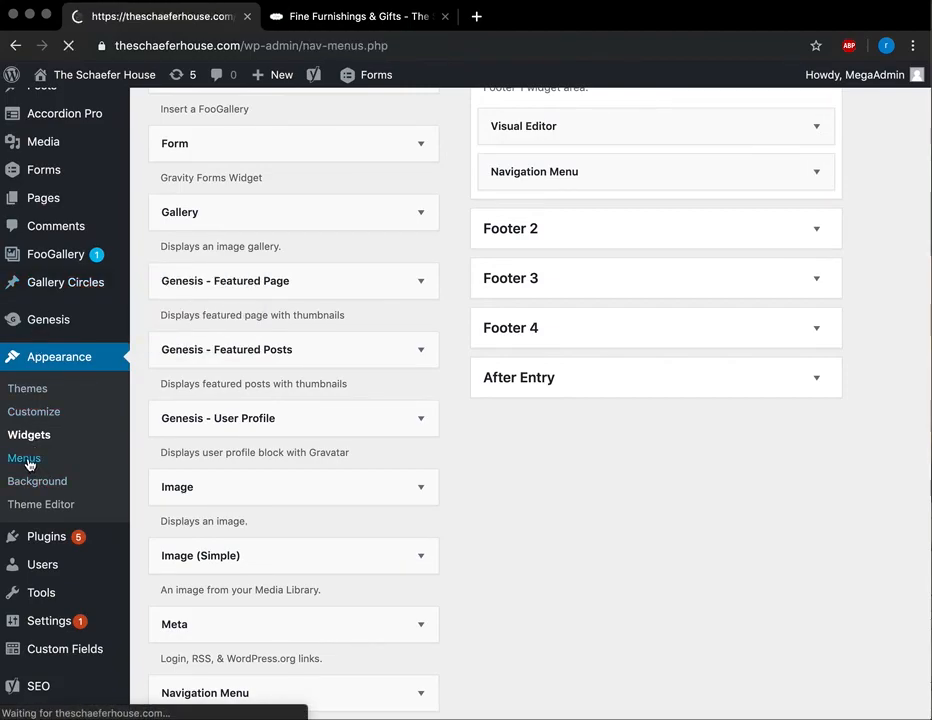
pyautogui.scroll(-5, 407, 487)
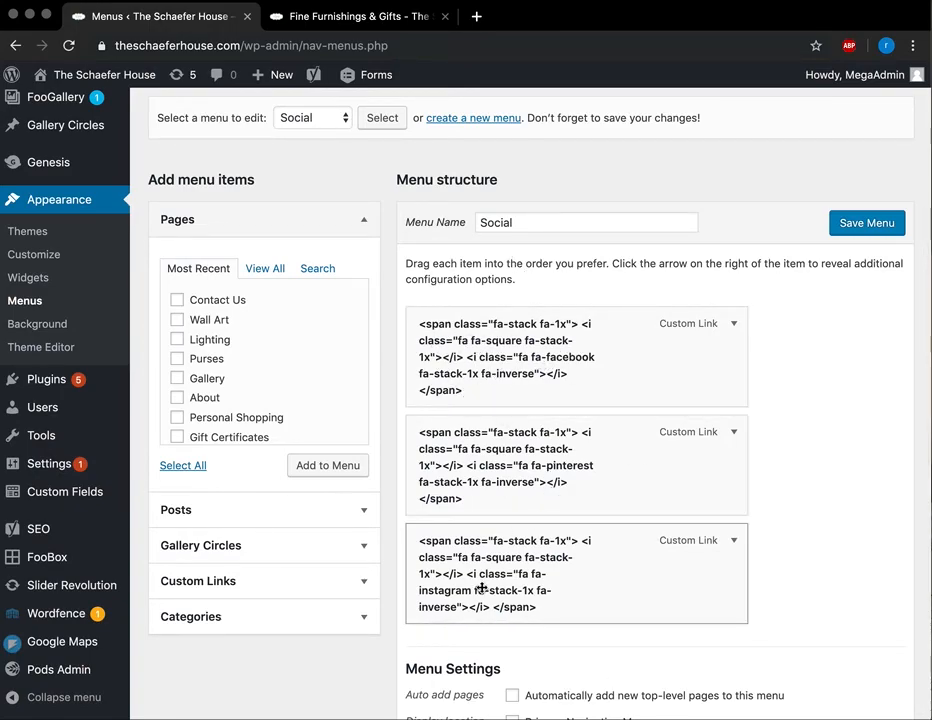
pyautogui.scroll(3, 547, 261)
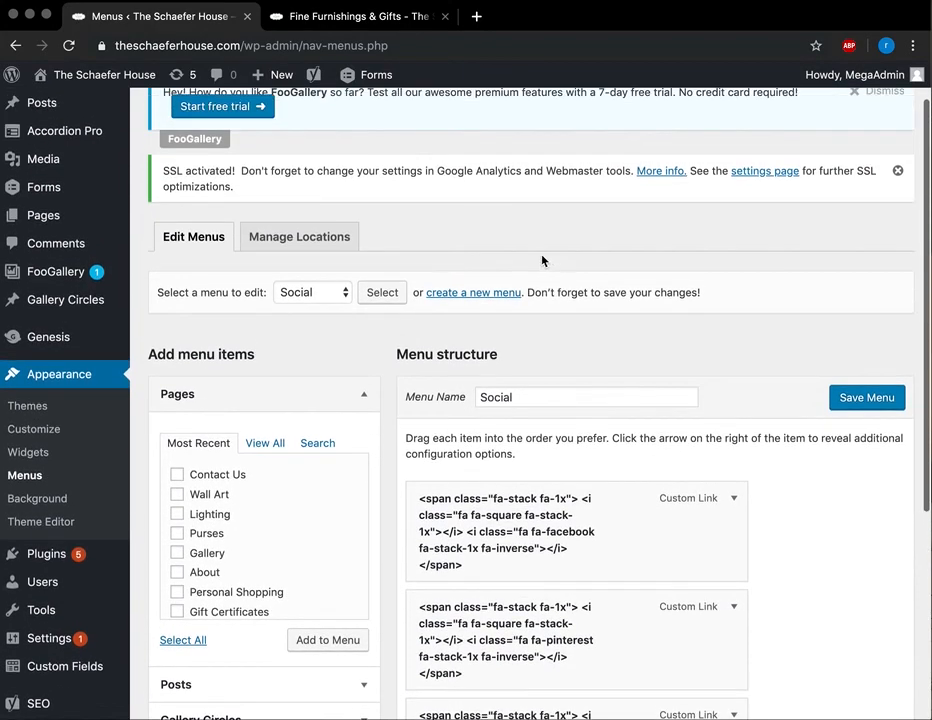
# - Load Main Menu for editing and review its page structure, including the sub items under Gallery and More
pyautogui.click(330, 291)
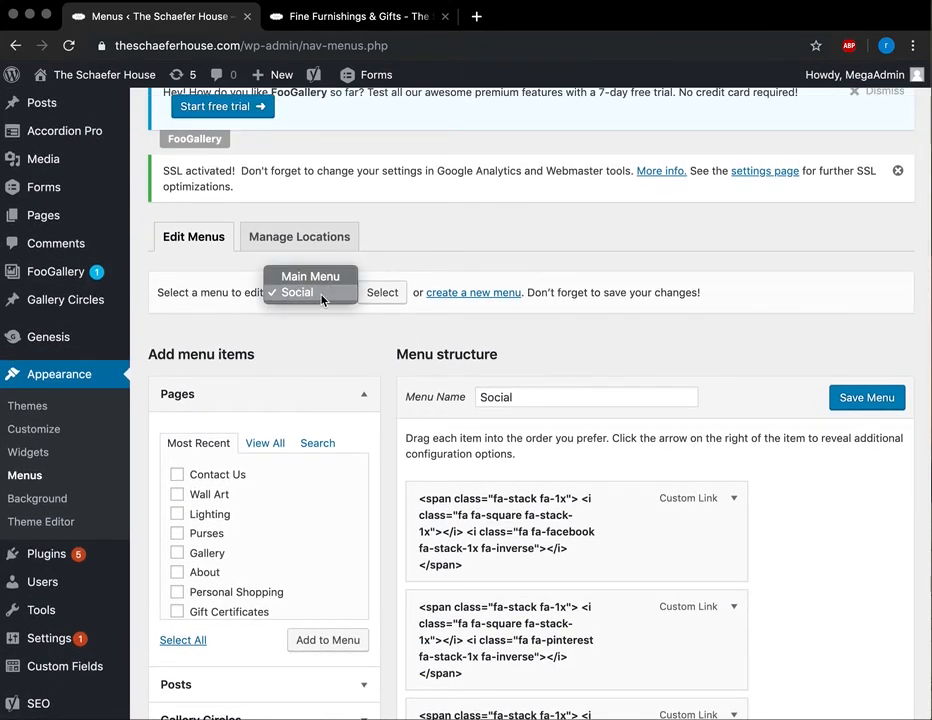
pyautogui.click(310, 276)
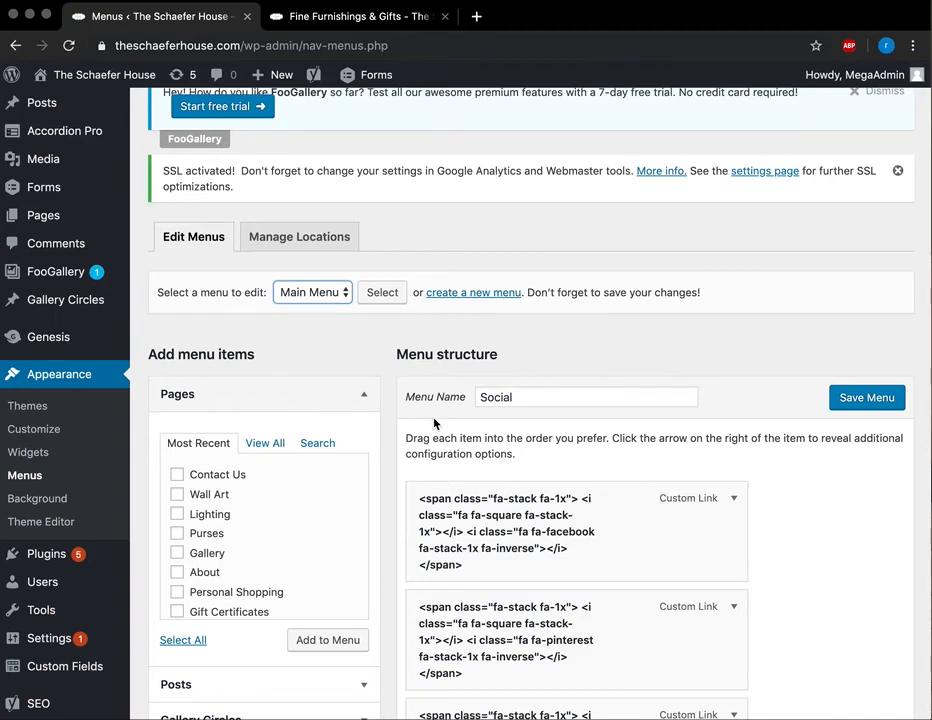
pyautogui.click(381, 300)
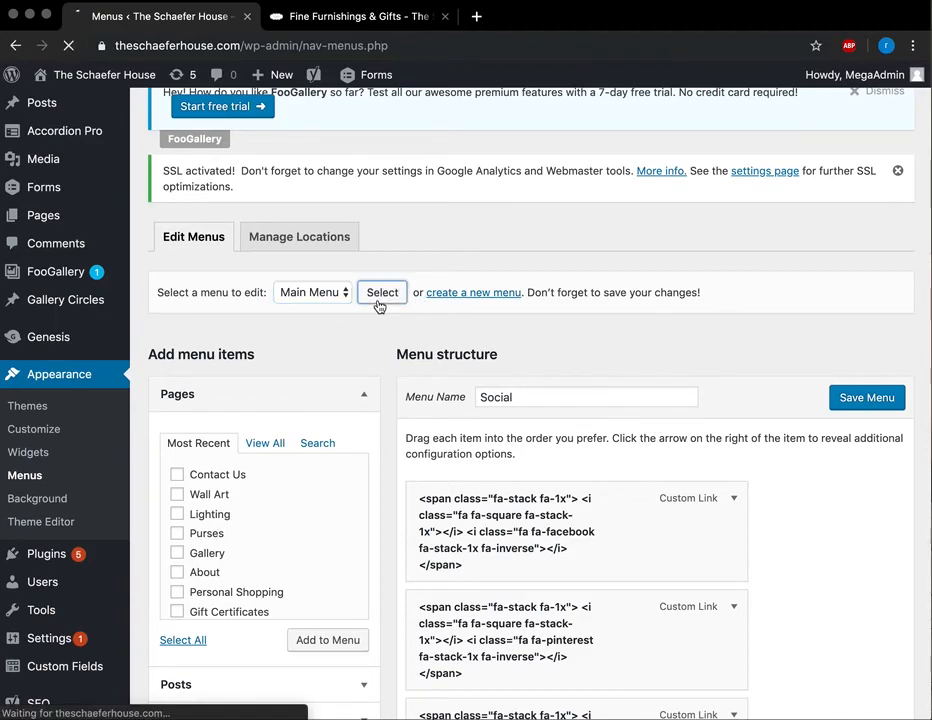
pyautogui.scroll(-3, 455, 546)
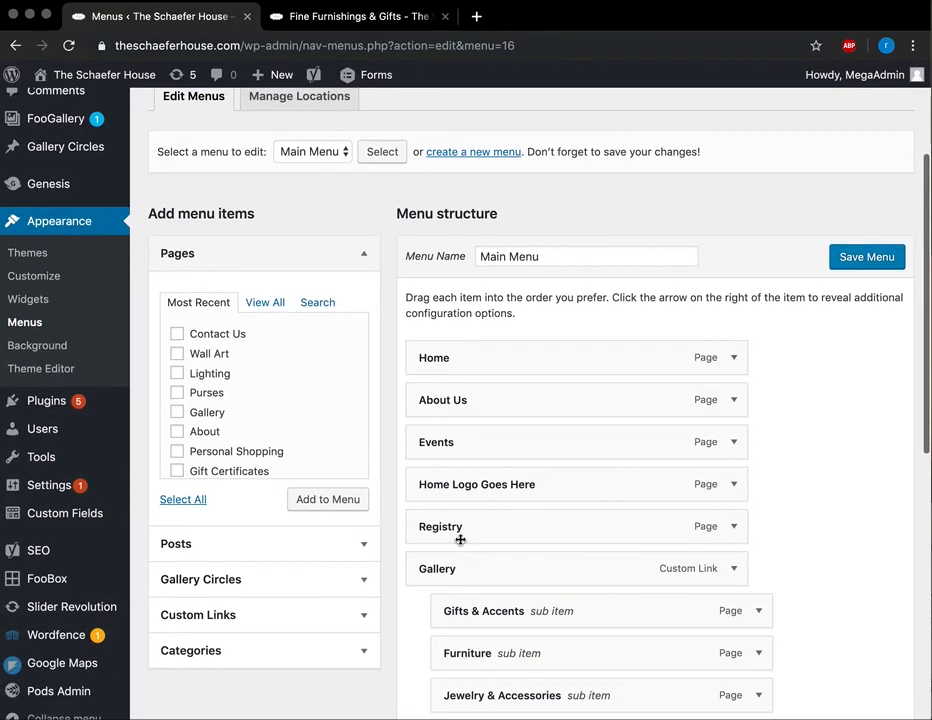
pyautogui.scroll(-3, 590, 446)
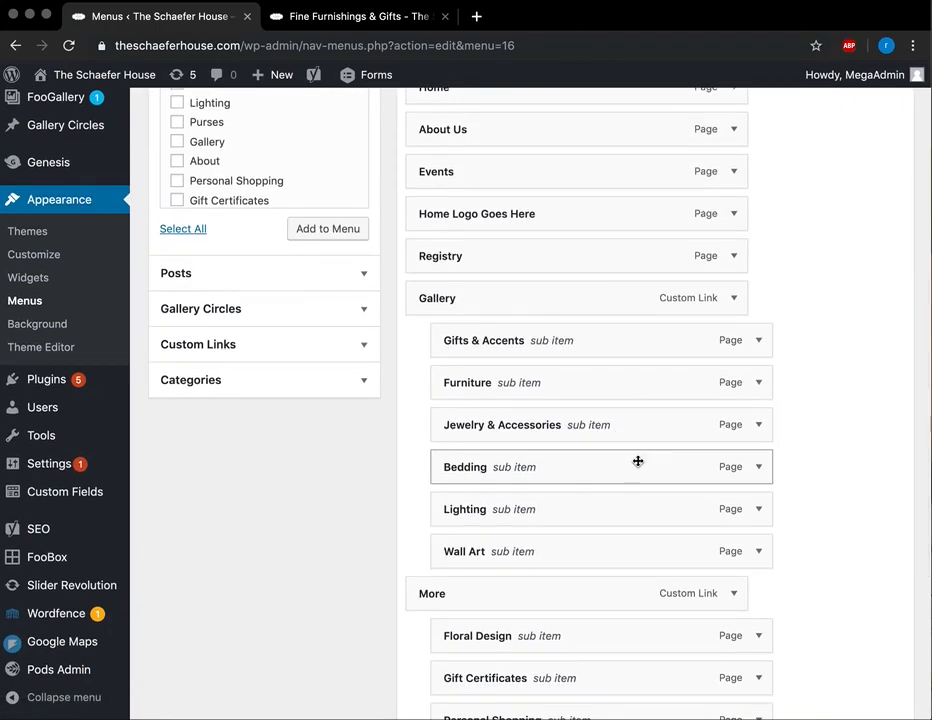
# - Review the Bedding sub item's navigation label, move and remove options in Main Menu, and collapse it
pyautogui.click(757, 468)
pyautogui.scroll(-2, 757, 470)
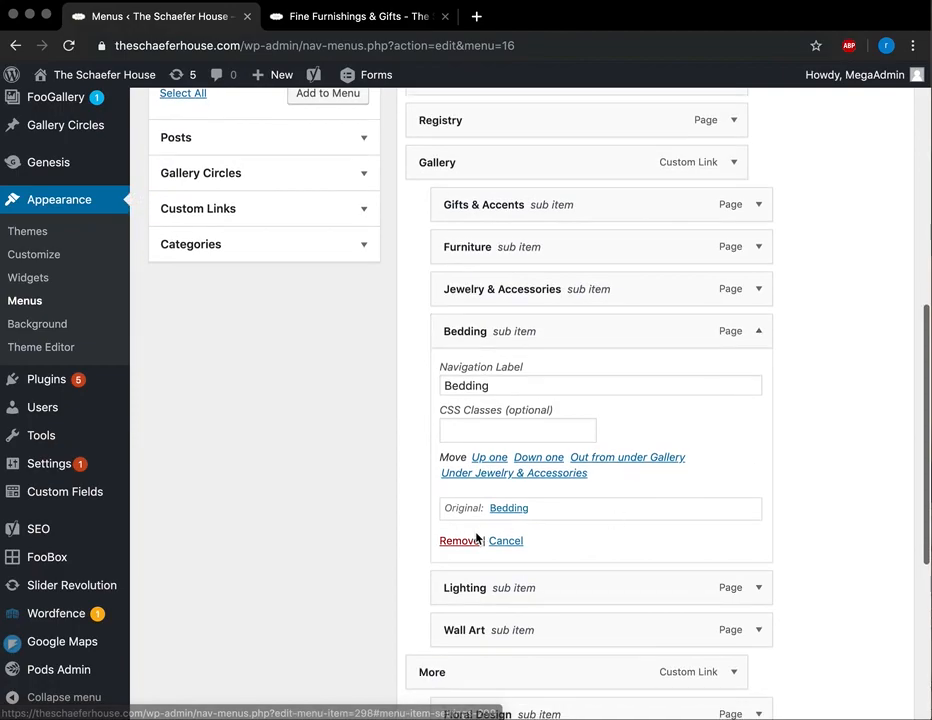
pyautogui.click(758, 331)
pyautogui.scroll(1, 596, 375)
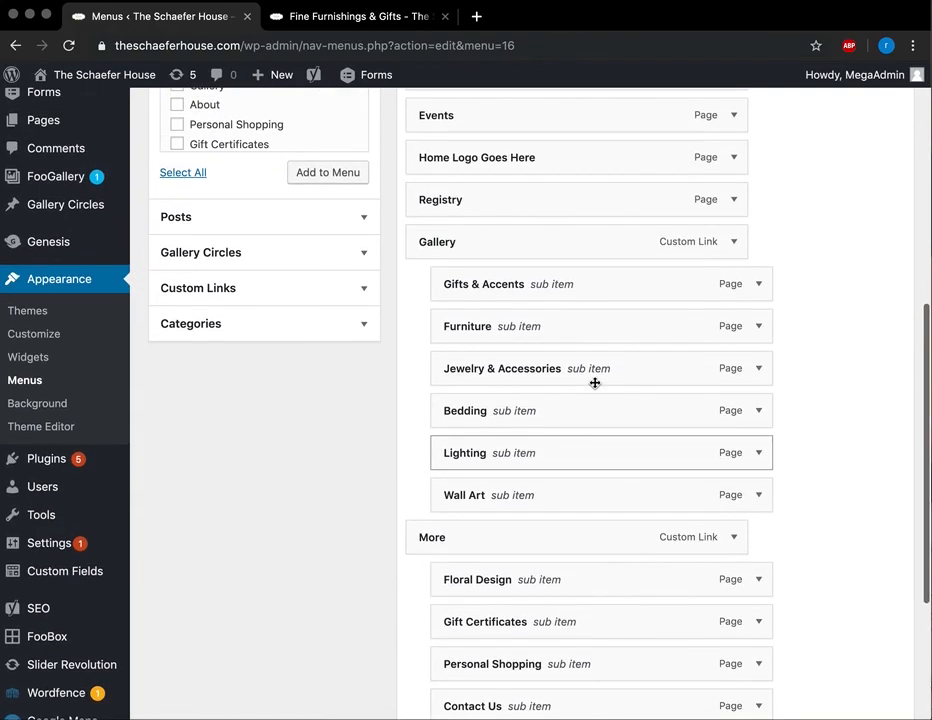
# - Move Gift Certificates out from under More to the end of Main Menu's top level, comparing the structure with the live header navigation
pyautogui.scroll(-2, 572, 485)
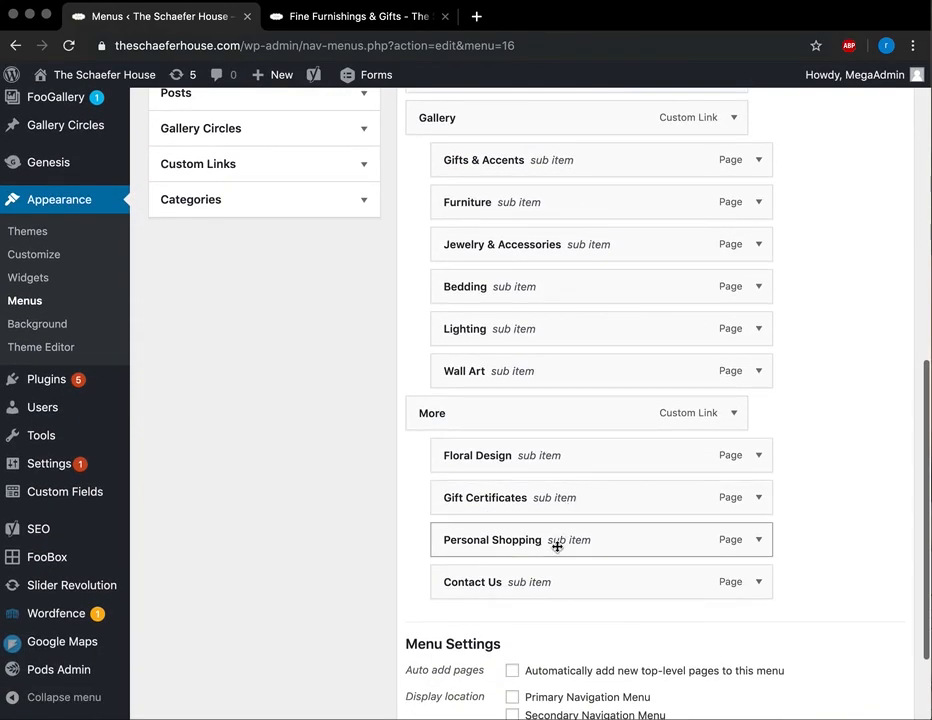
pyautogui.moveTo(562, 500); pyautogui.dragTo(528, 590)
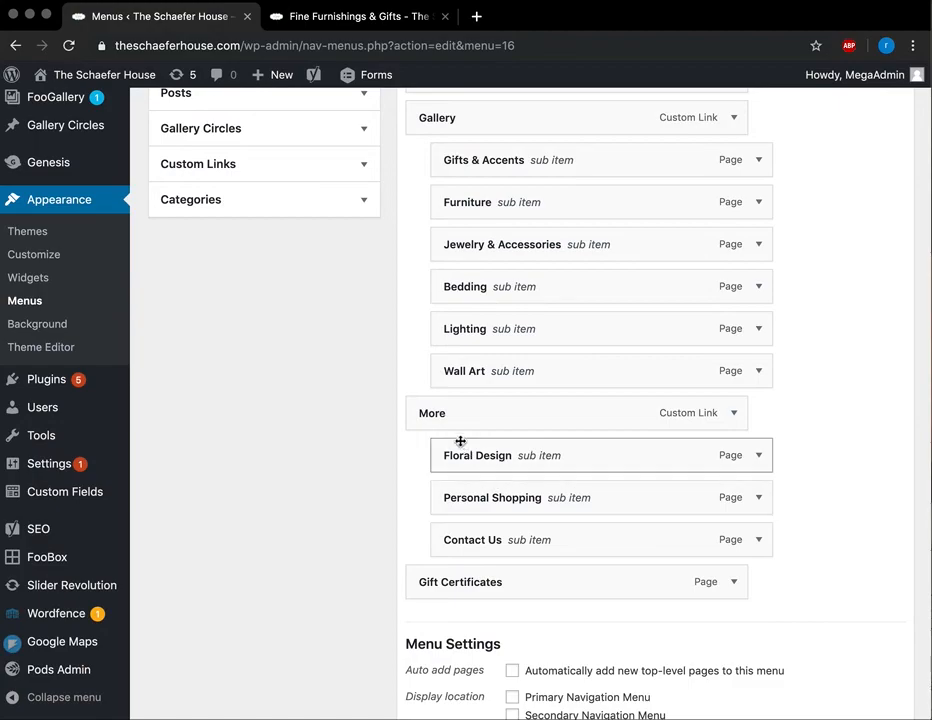
pyautogui.click(318, 18)
pyautogui.scroll(5, 261, 186)
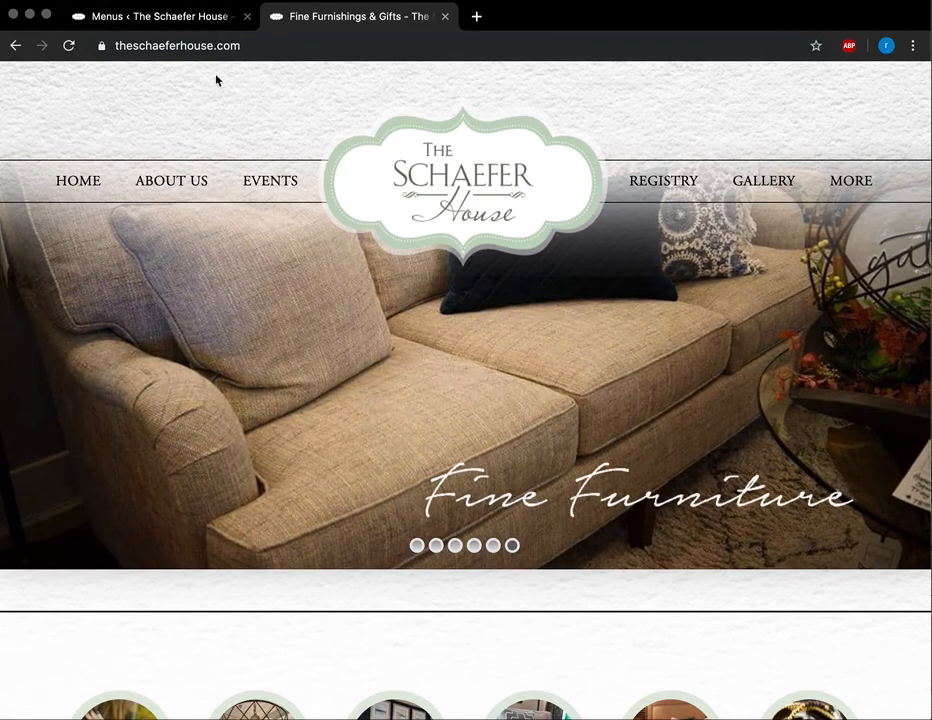
pyautogui.click(138, 17)
pyautogui.scroll(-3, 200, 327)
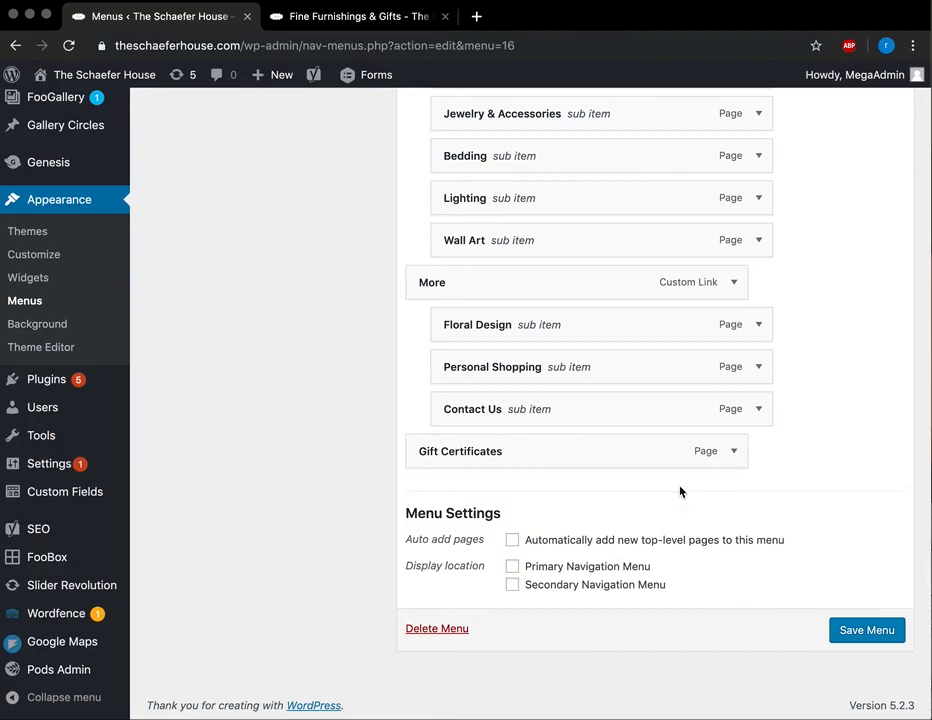
pyautogui.scroll(1, 633, 443)
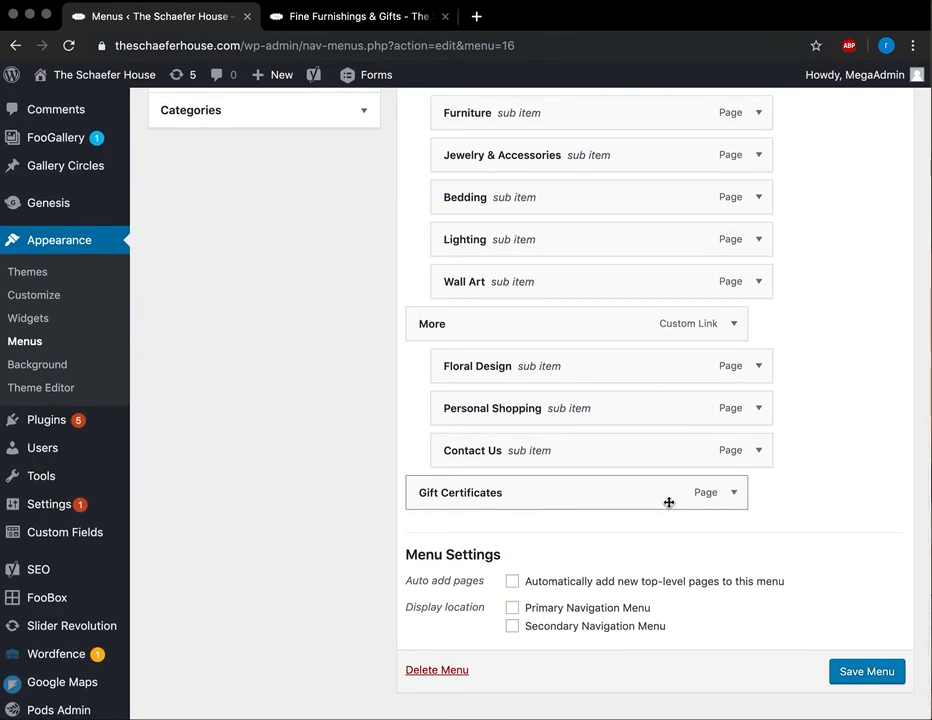
pyautogui.scroll(-1, 514, 349)
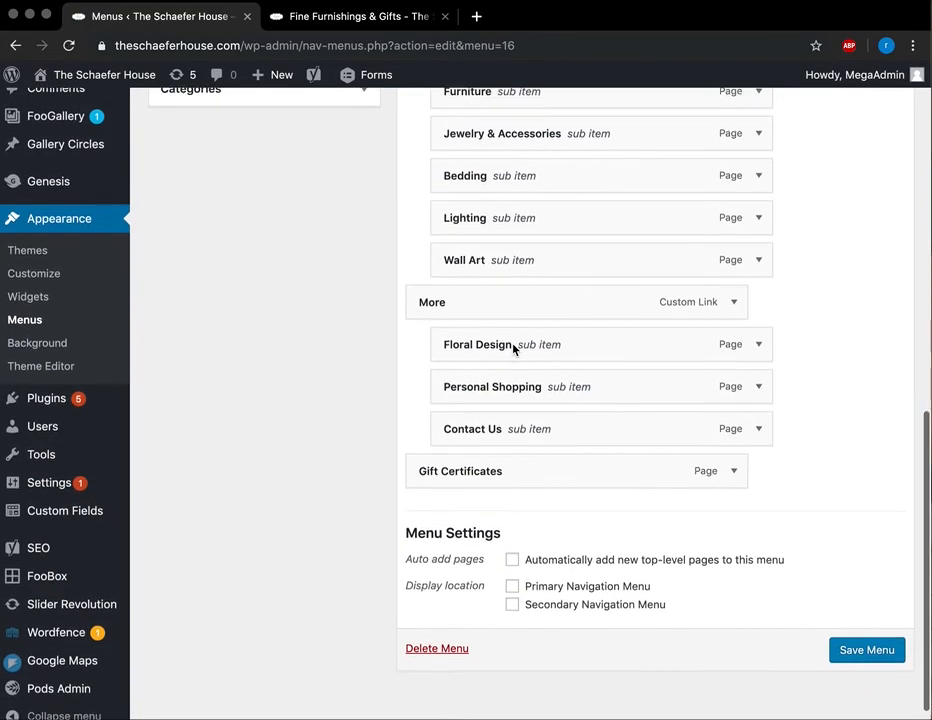
# - Reorder the Gallery sub items, placing Jewelry & Accessories above Furniture and Lighting directly below Gifts & Accents, checking the live Gallery dropdown
pyautogui.scroll(5, 322, 180)
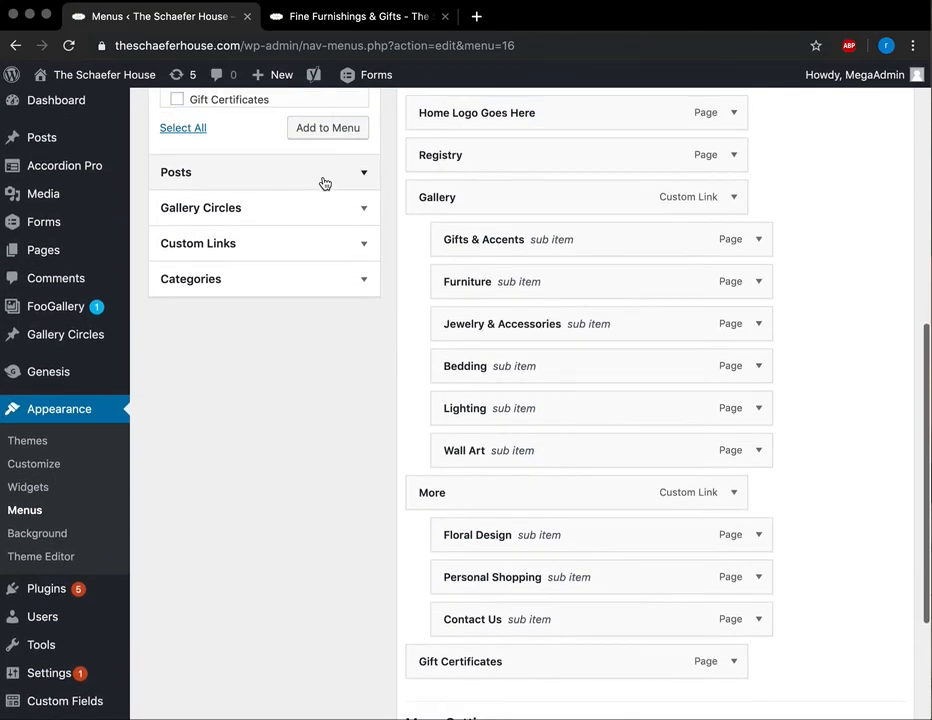
pyautogui.moveTo(483, 337); pyautogui.dragTo(471, 304)
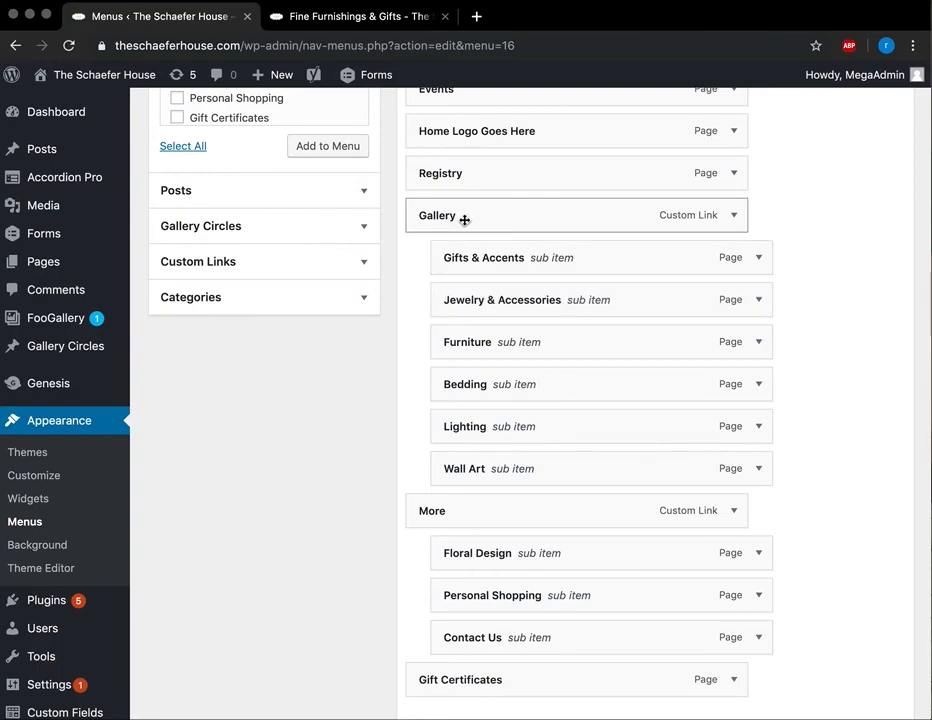
pyautogui.click(360, 18)
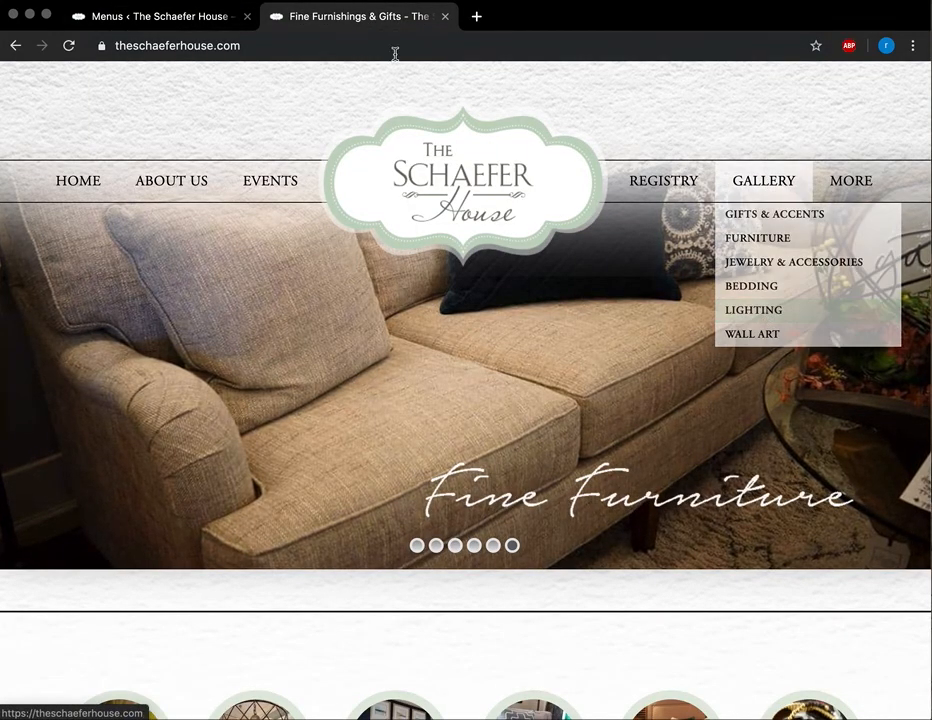
pyautogui.click(200, 26)
pyautogui.moveTo(522, 434); pyautogui.dragTo(495, 310)
pyautogui.scroll(5, 466, 576)
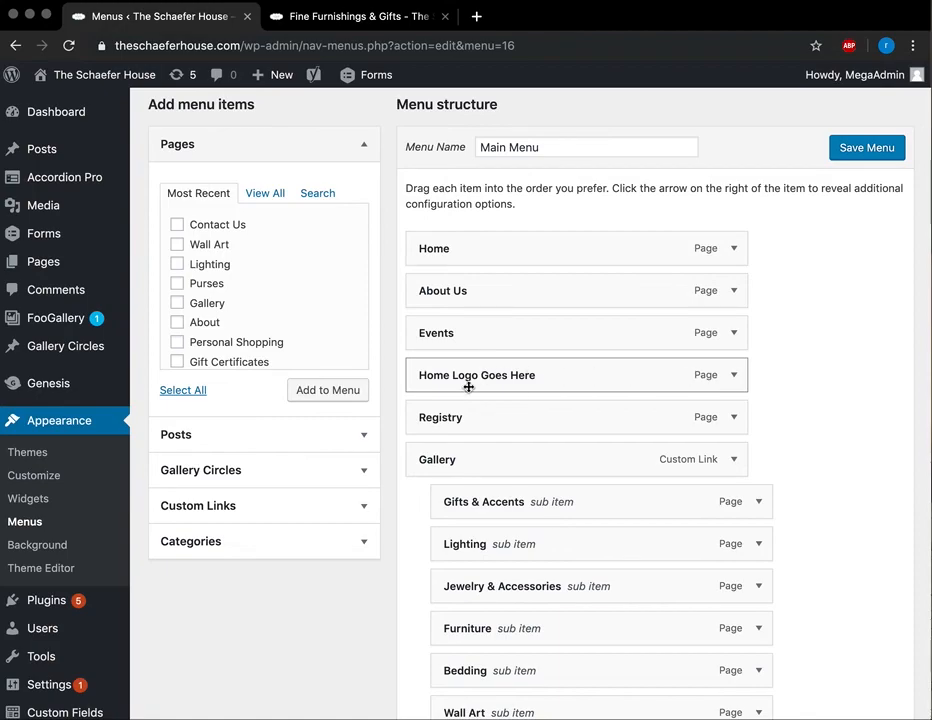
pyautogui.scroll(3, 362, 329)
pyautogui.scroll(-2, 235, 462)
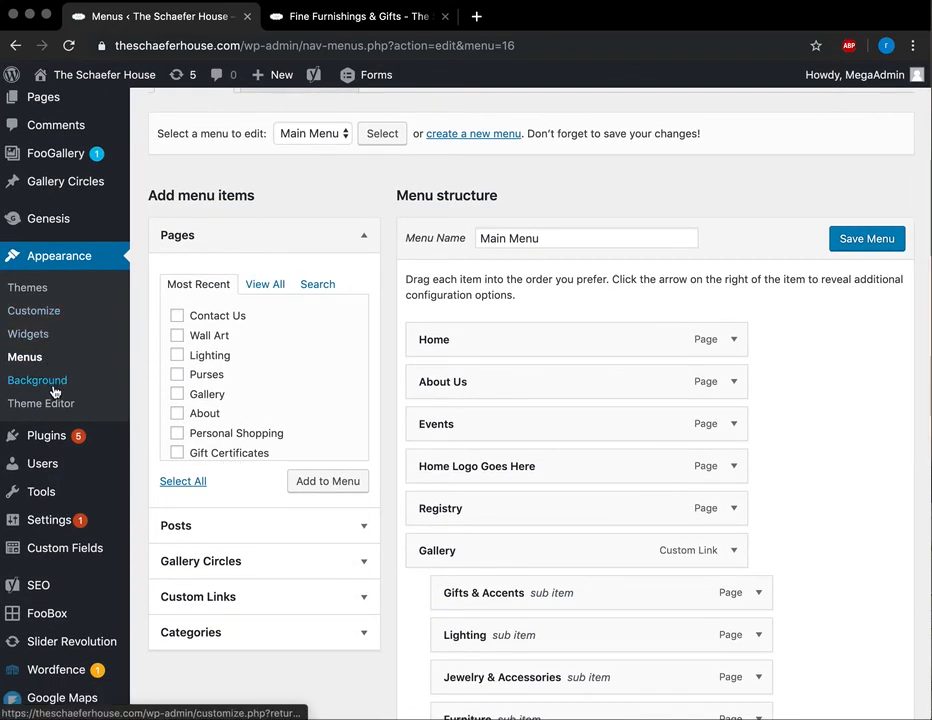
# - Leave the menu without saving the reordering and look through the installed plugins list
pyautogui.click(48, 434)
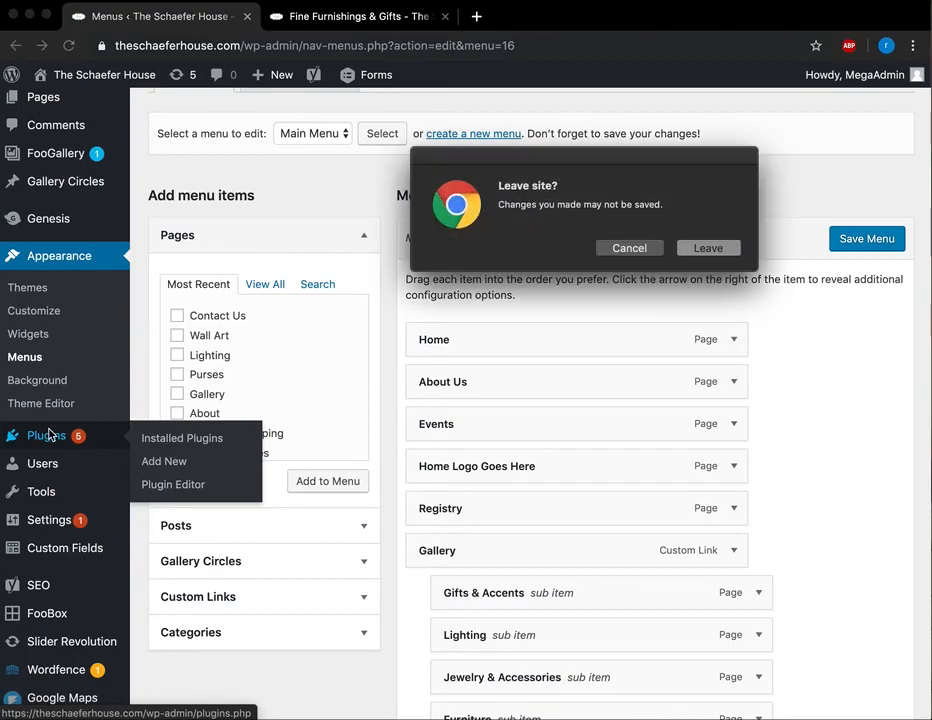
pyautogui.click(687, 250)
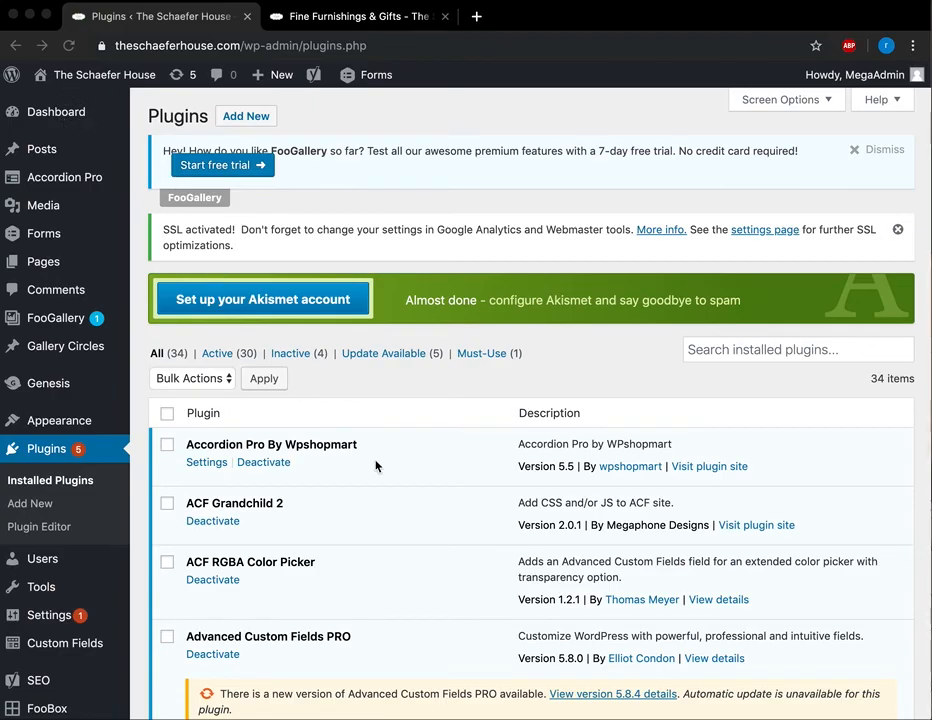
pyautogui.scroll(-3, 376, 466)
pyautogui.scroll(3, 376, 466)
pyautogui.scroll(-5, 376, 466)
pyautogui.scroll(5, 376, 466)
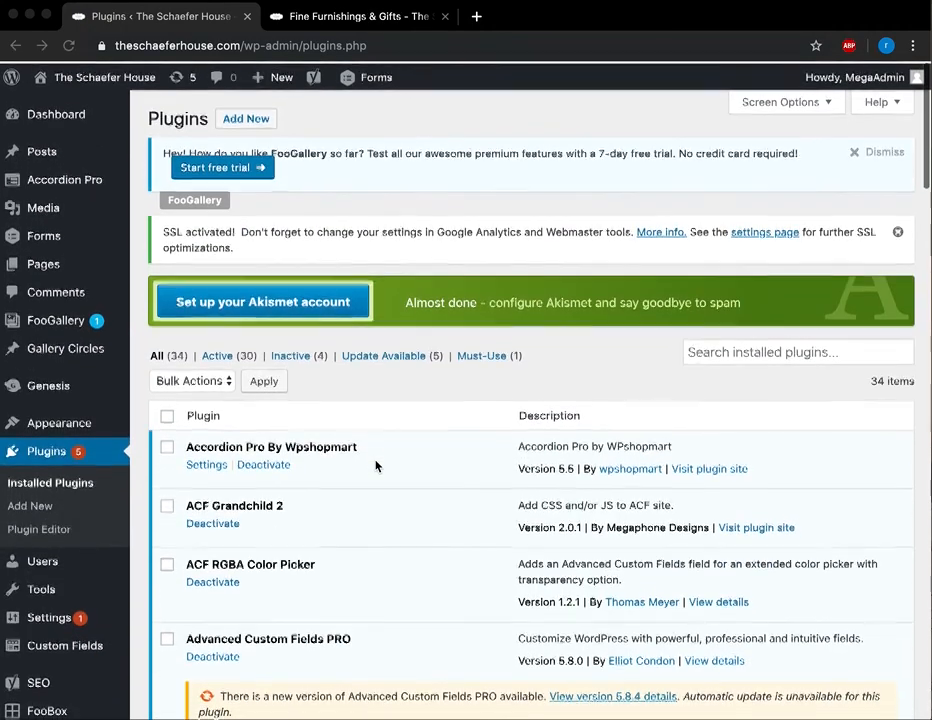
# - Filter the plugins to those with an update available and review their update notices
pyautogui.click(366, 357)
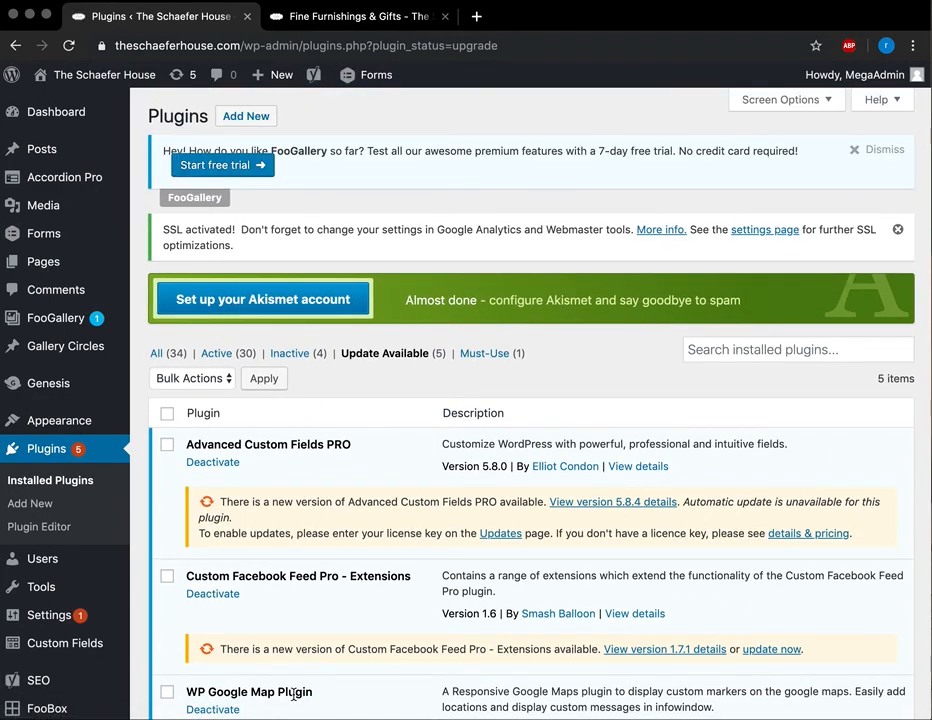
pyautogui.scroll(-5, 329, 466)
pyautogui.scroll(5, 329, 466)
pyautogui.scroll(-1, 329, 466)
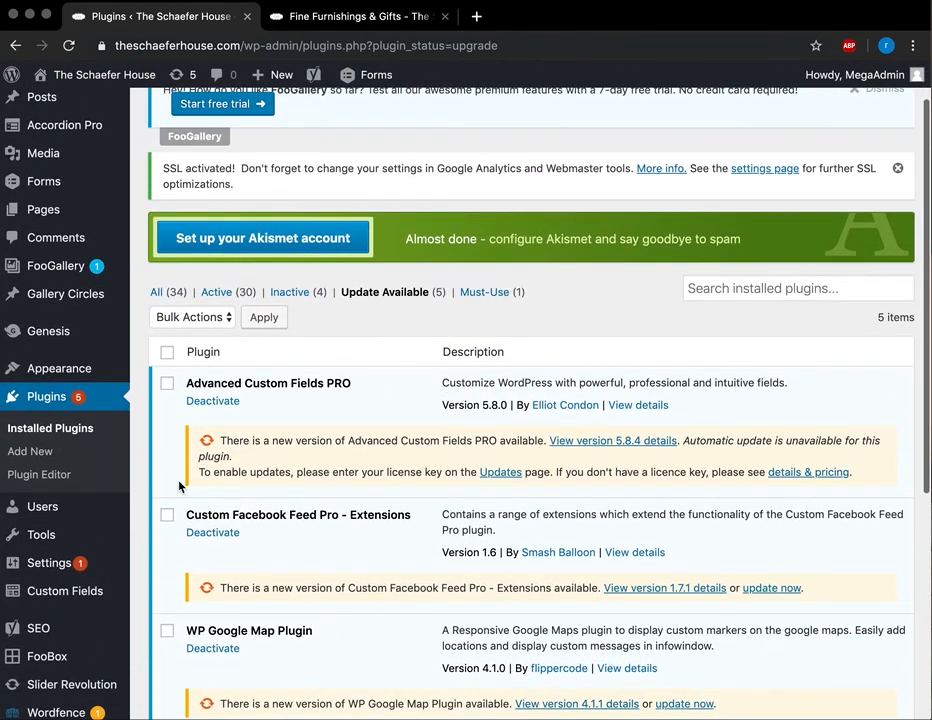
pyautogui.scroll(-1, 181, 486)
# - View the site's user accounts and examine the fields of the Add New User form
pyautogui.click(37, 425)
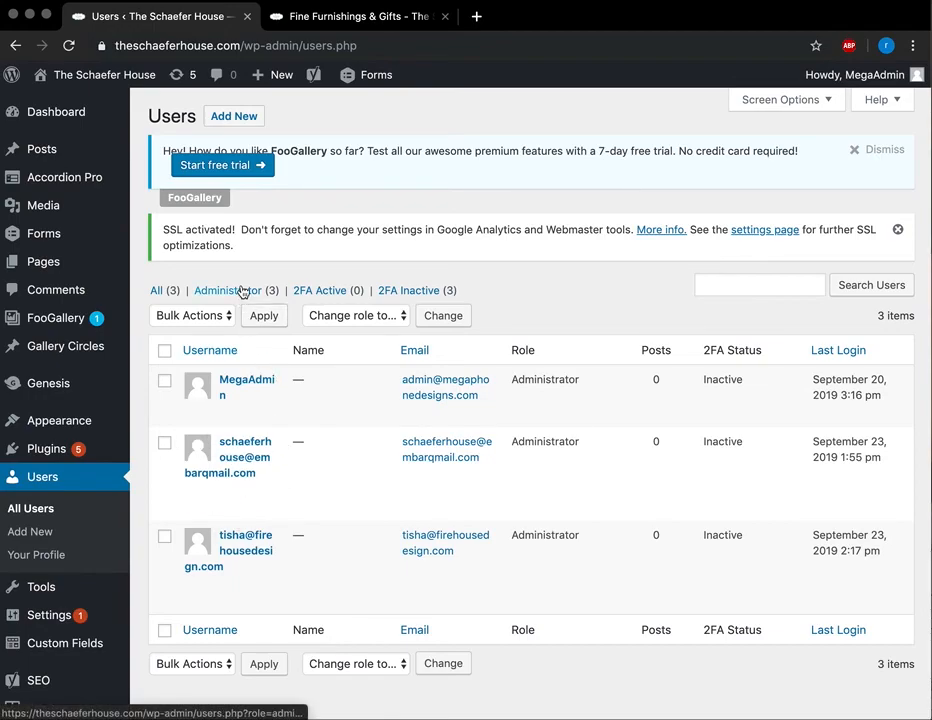
pyautogui.click(245, 118)
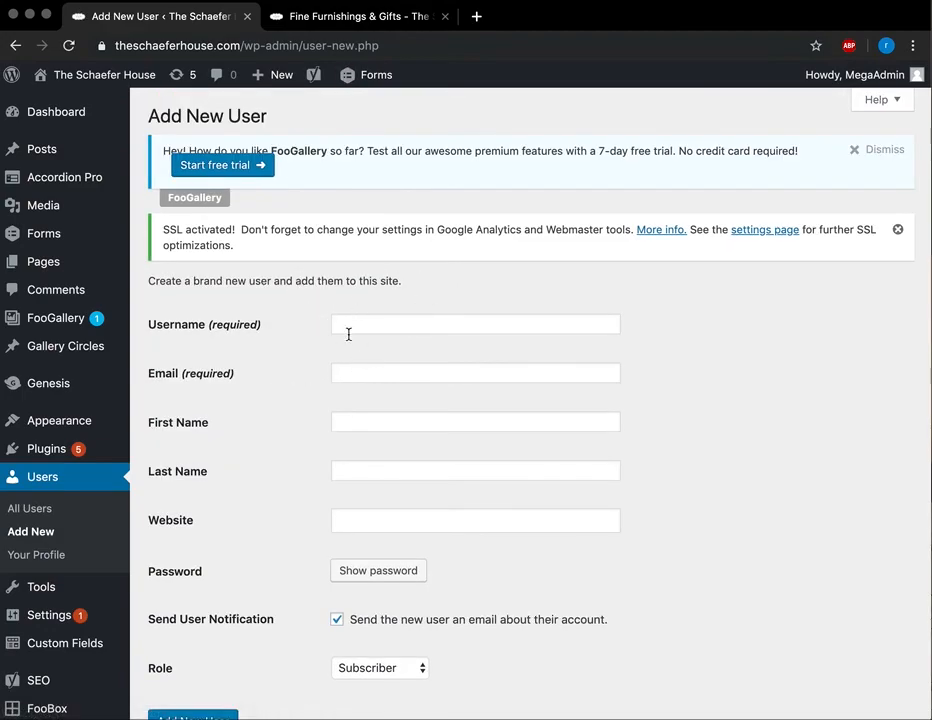
pyautogui.scroll(-3, 432, 543)
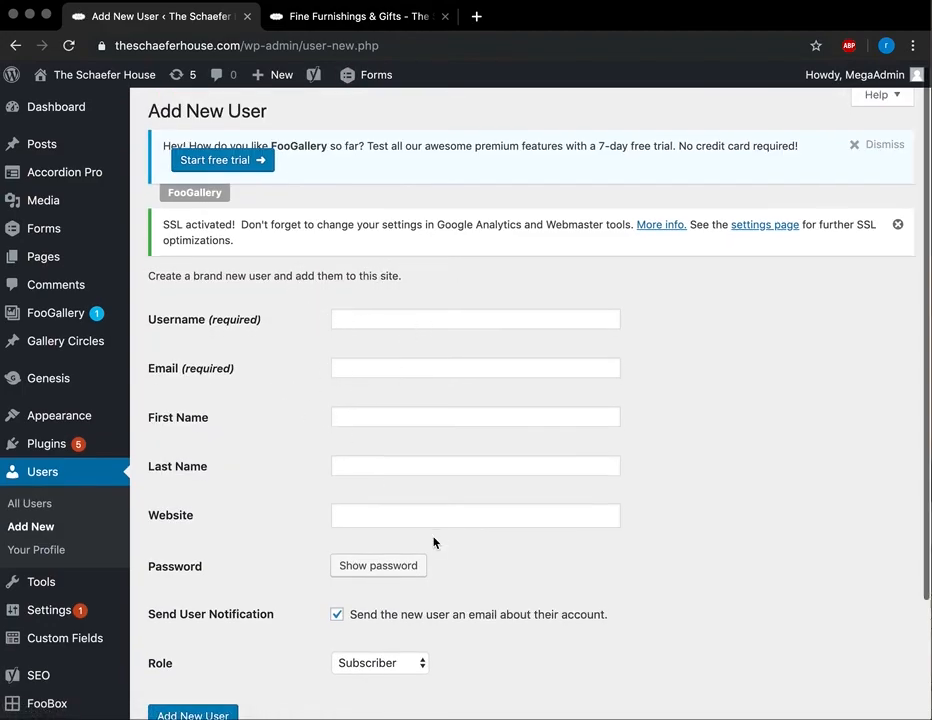
pyautogui.scroll(1, 331, 364)
pyautogui.scroll(-1, 331, 364)
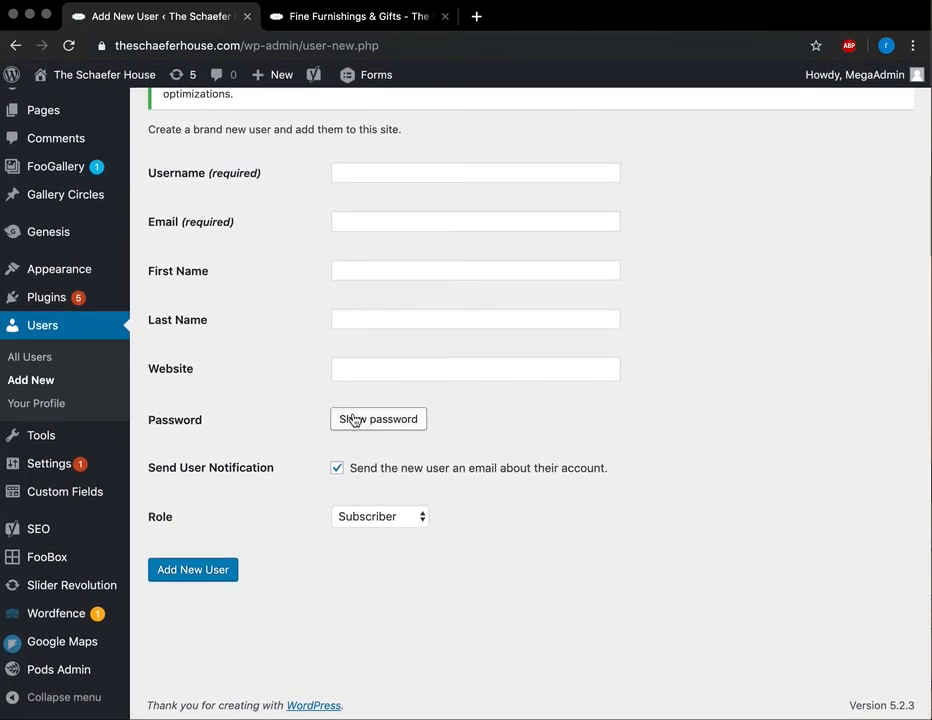
# - Reveal the generated password and replace it with a custom password, and return to the user list without saving
pyautogui.click(353, 419)
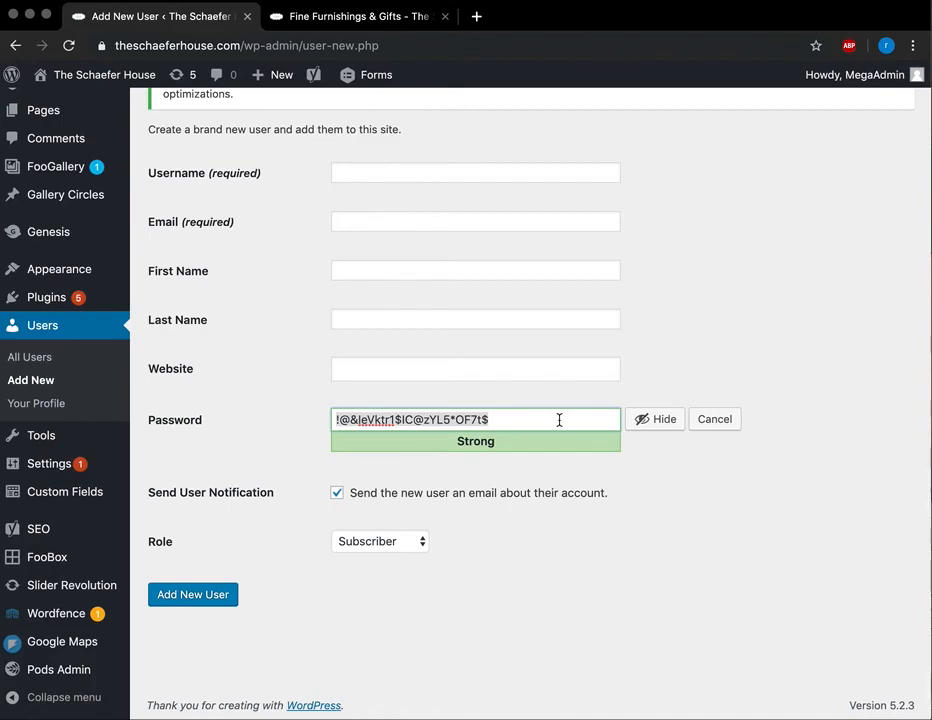
pyautogui.press('super+a')
pyautogui.write('m')
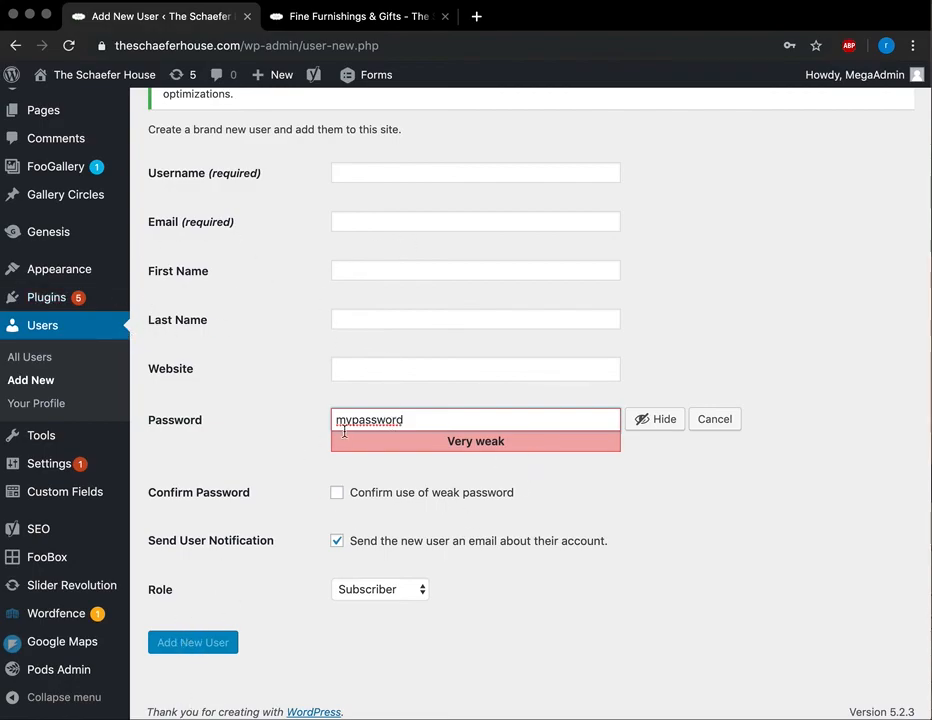
pyautogui.click(24, 327)
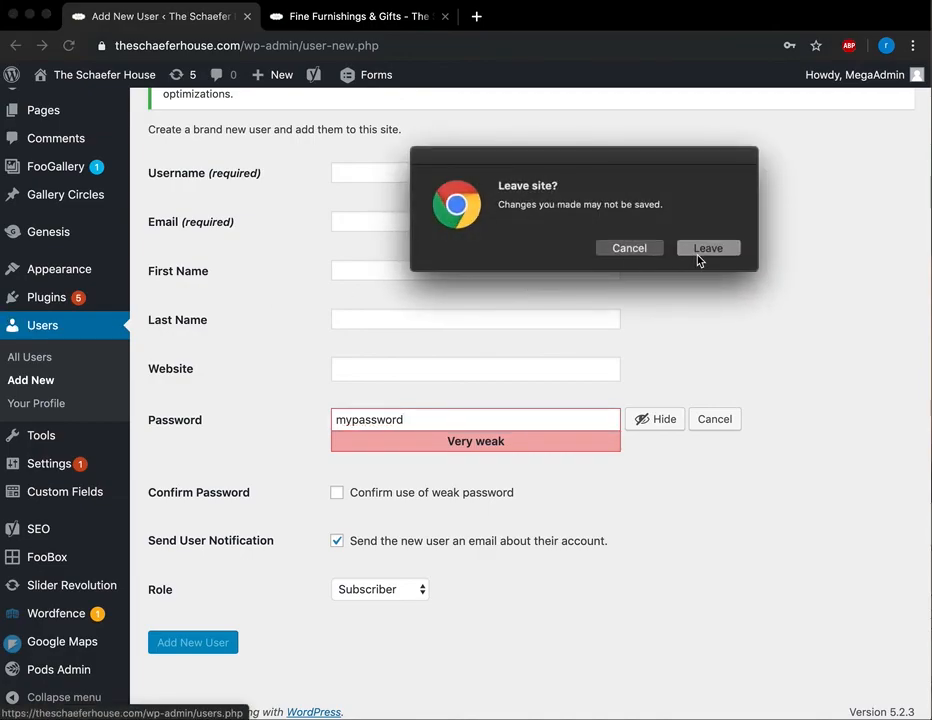
pyautogui.click(698, 248)
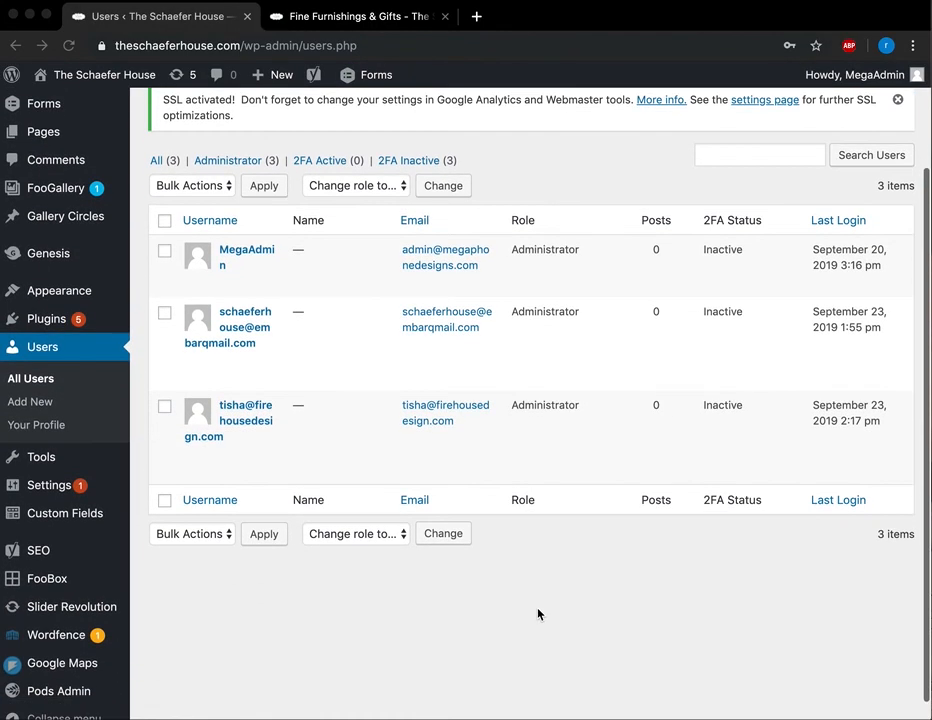
# - Load the Home slider in Slider Revolution's slide editor and compare it with the live homepage slider
pyautogui.scroll(-1, 104, 624)
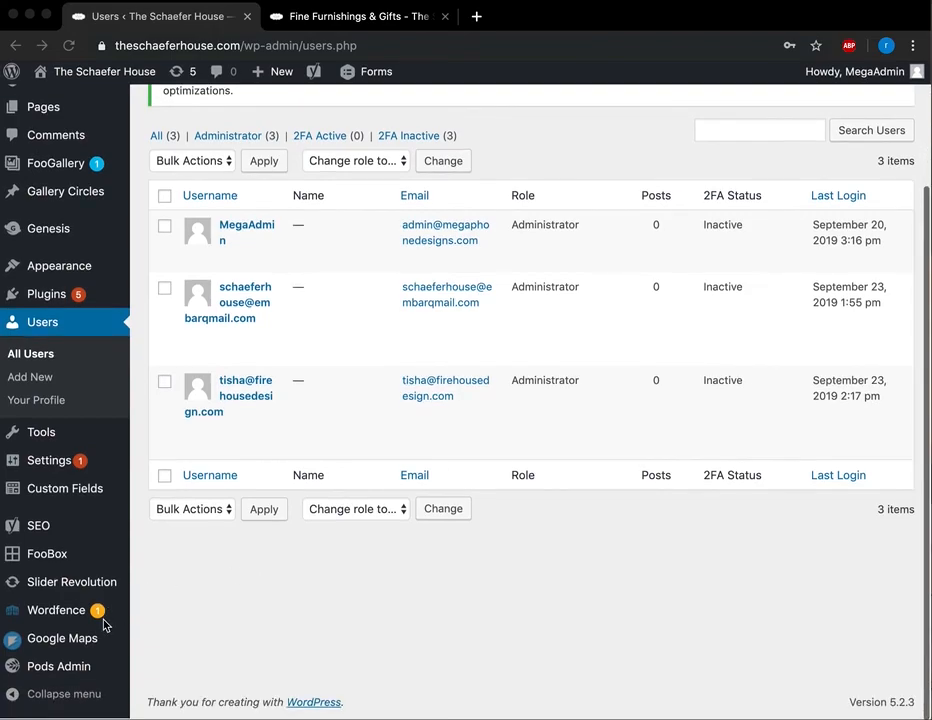
pyautogui.click(62, 587)
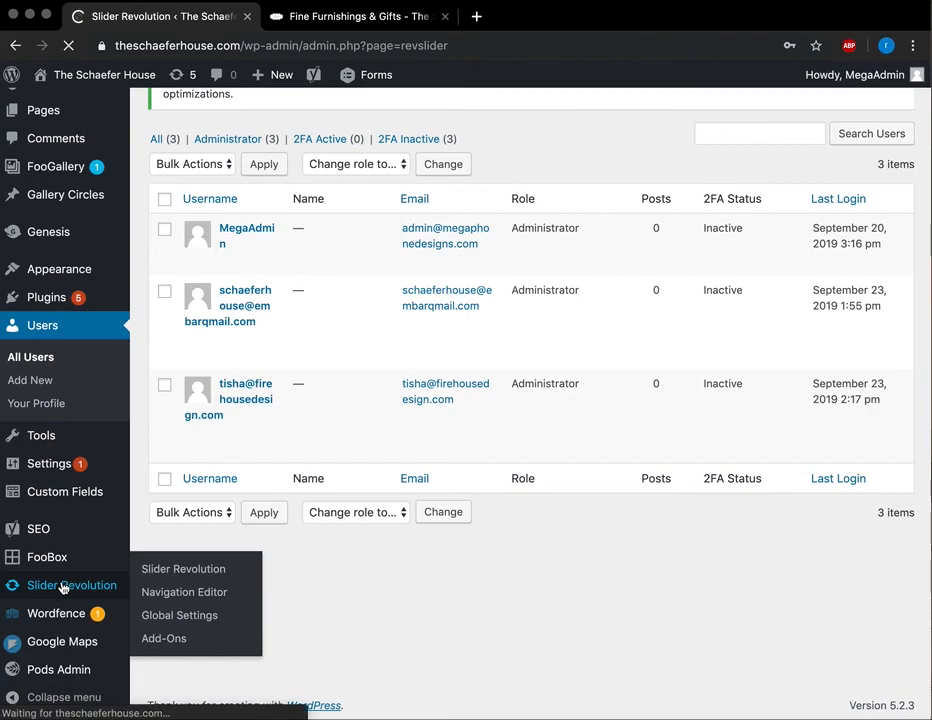
pyautogui.scroll(-5, 411, 419)
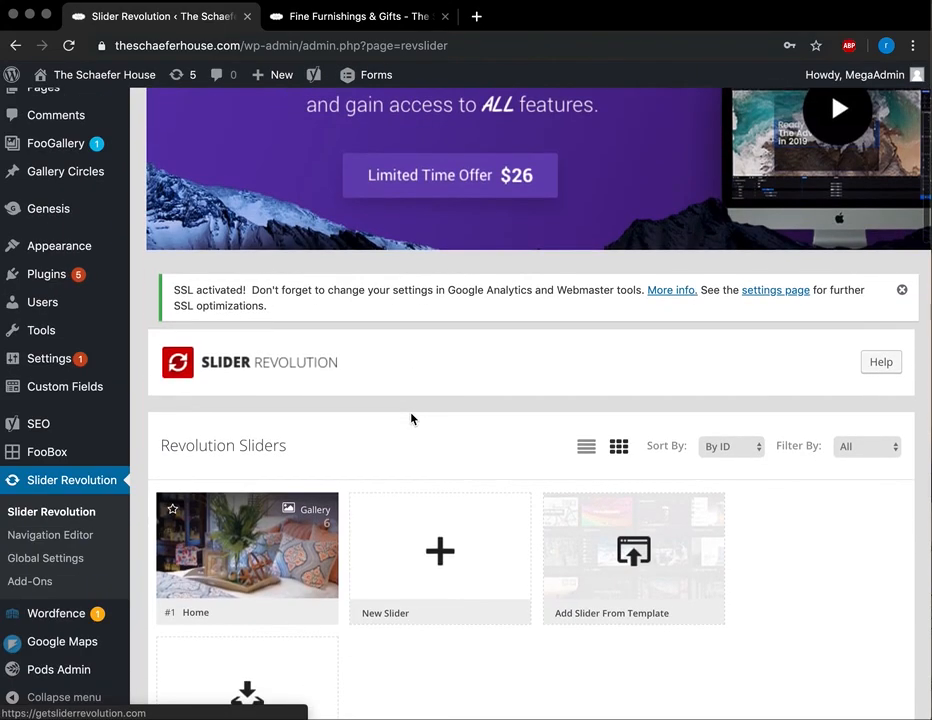
pyautogui.click(247, 565)
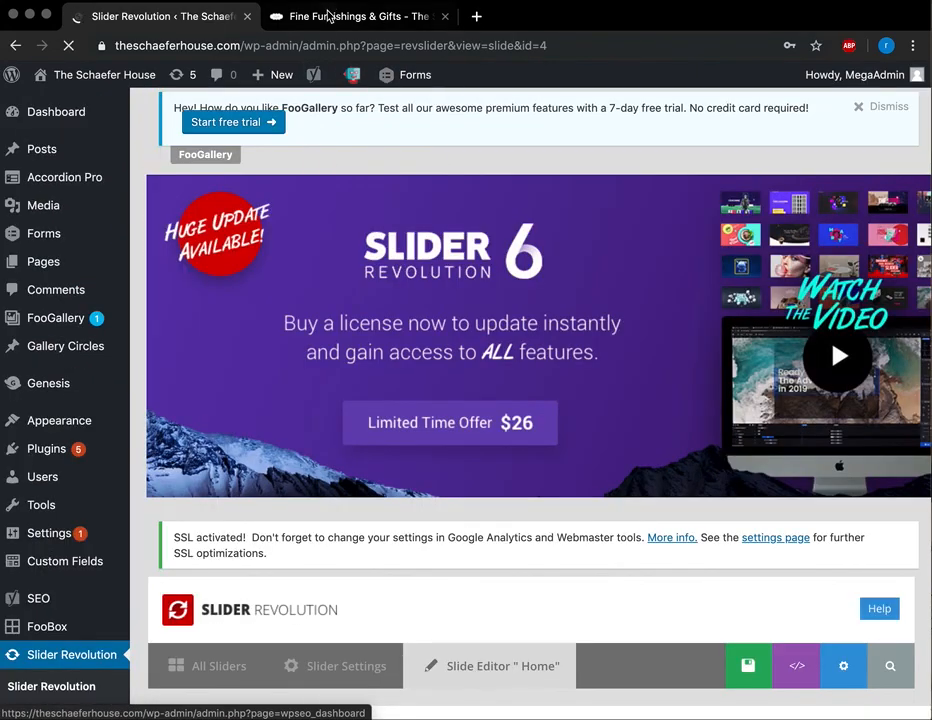
pyautogui.click(329, 16)
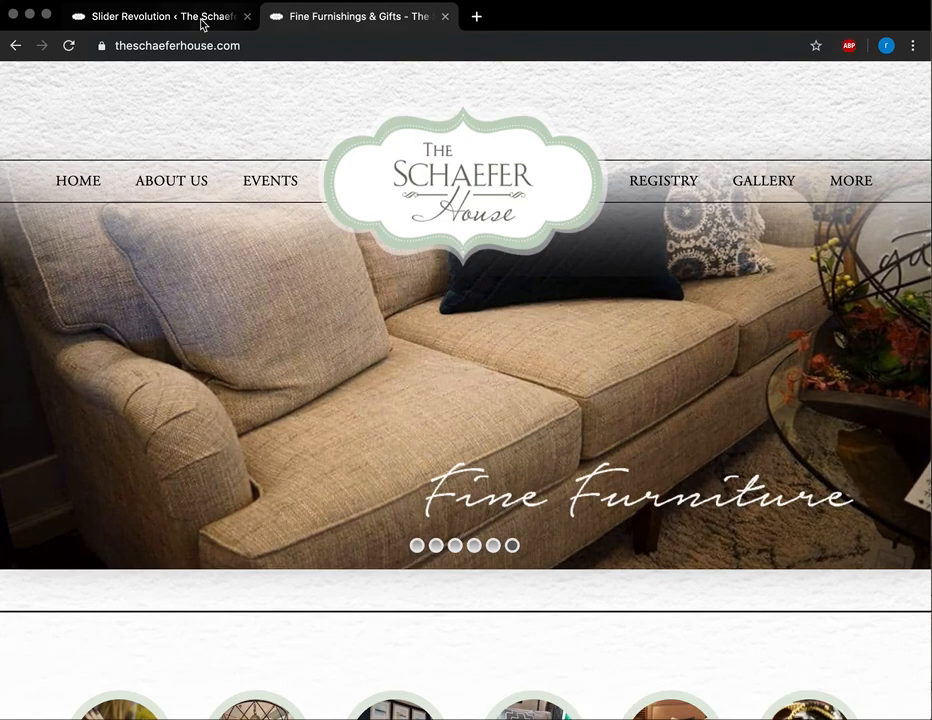
pyautogui.click(185, 18)
# - Examine the Home slider's slide thumbnails from #1 to #6 and their slide options
pyautogui.scroll(-5, 247, 386)
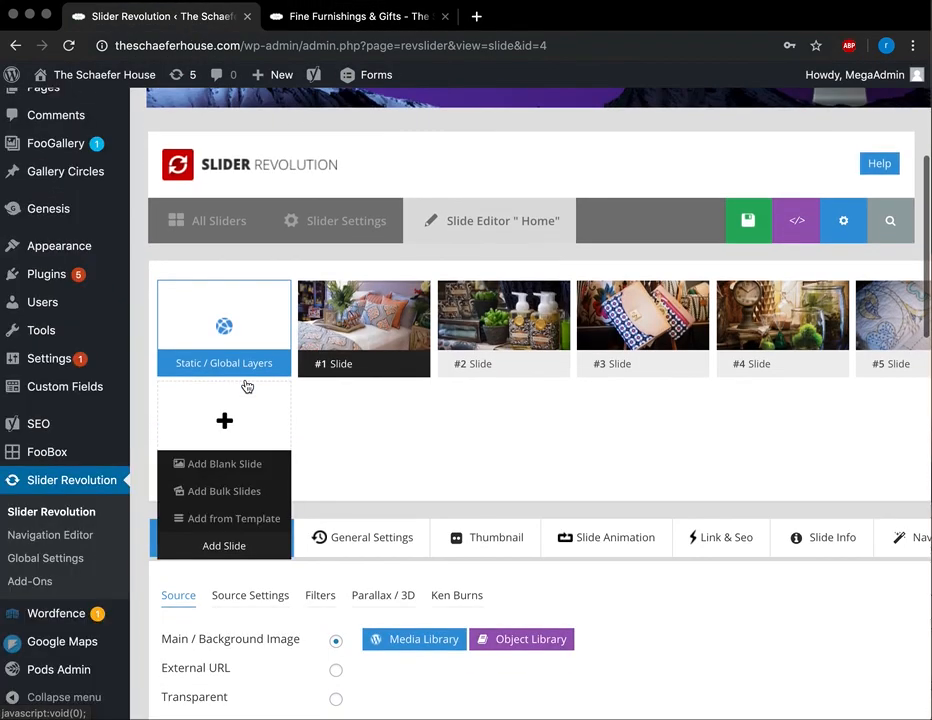
pyautogui.hscroll(1, 318, 370)
pyautogui.hscroll(3, 544, 399)
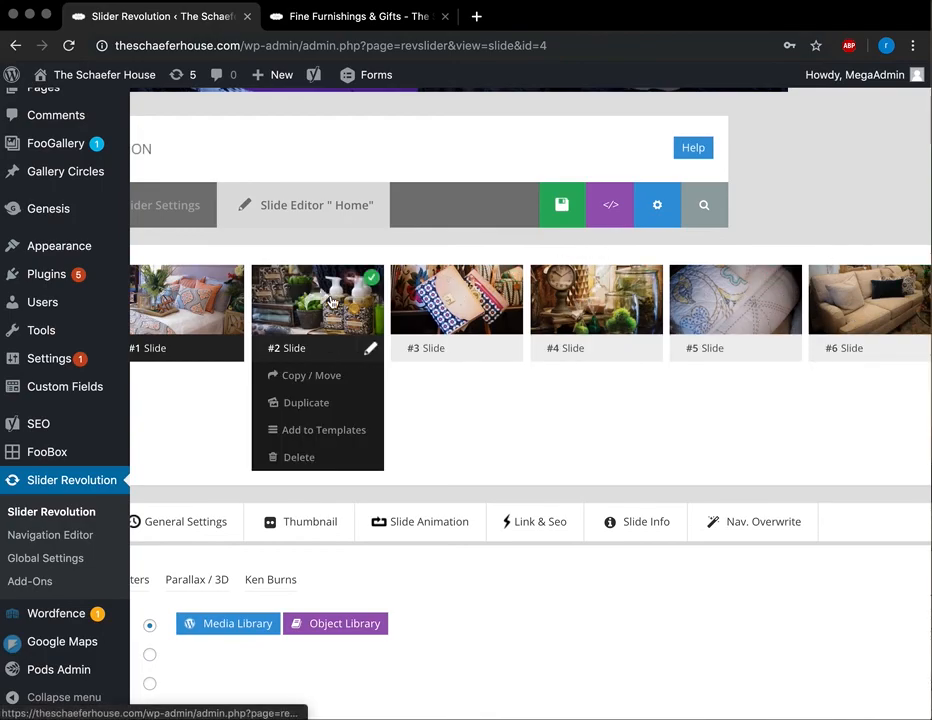
pyautogui.scroll(-1, 417, 314)
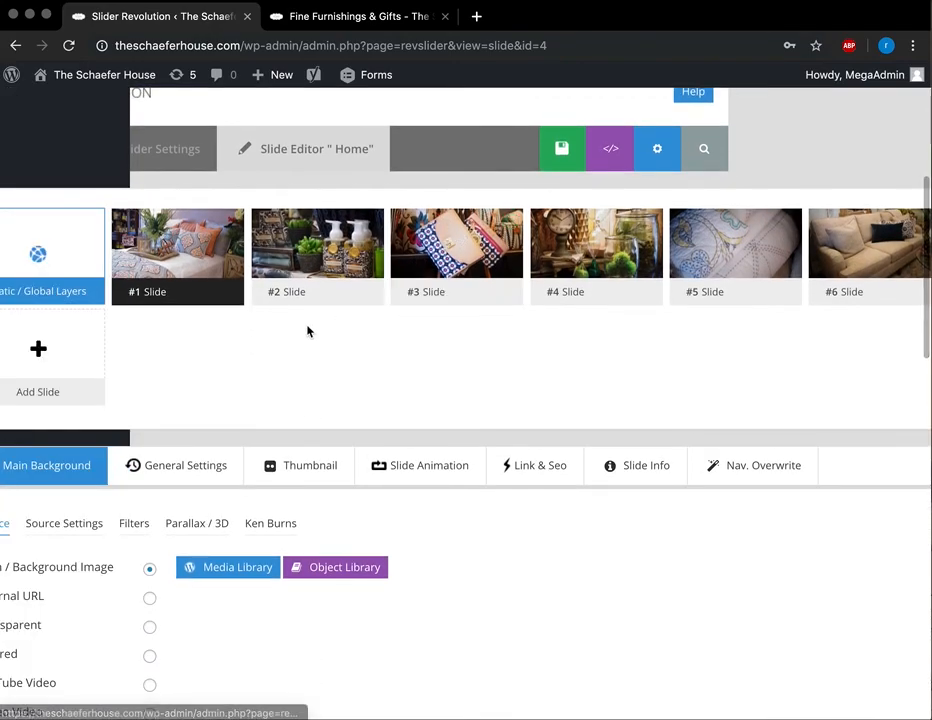
pyautogui.hscroll(-1, 308, 329)
pyautogui.hscroll(-2, 277, 340)
pyautogui.moveTo(279, 272)
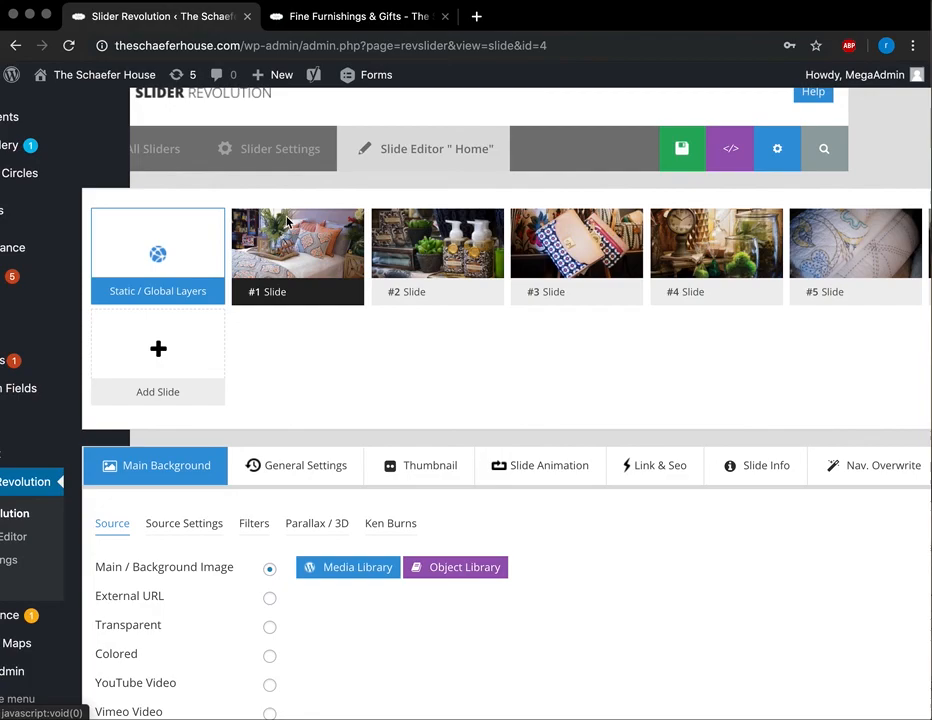
# - Duplicate the Home slider's slide #1, check the live homepage, and open the copy at position #2 for editing
pyautogui.click(305, 329)
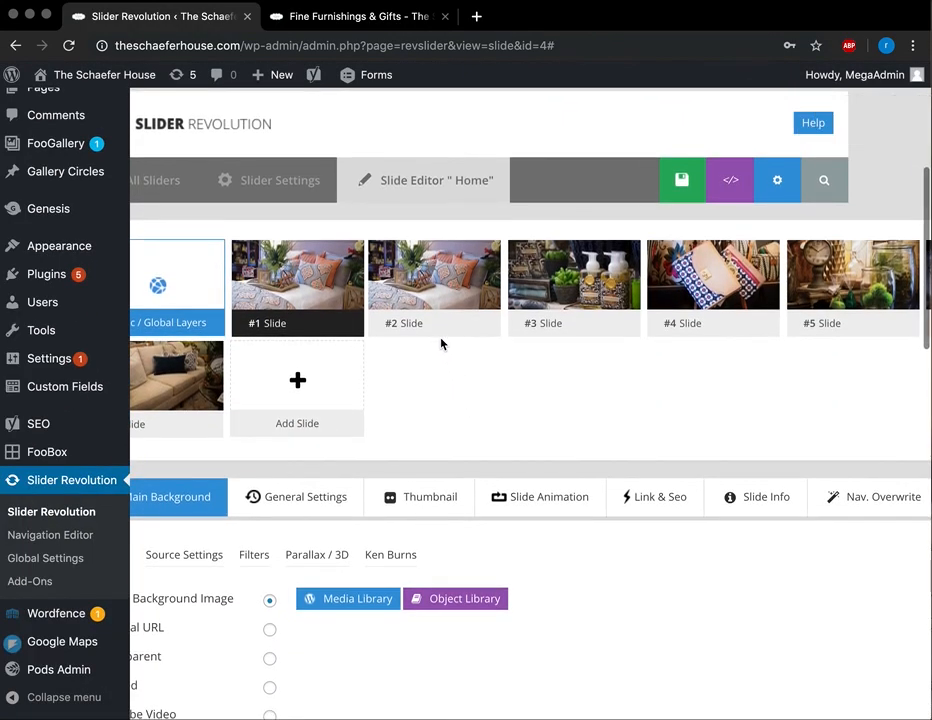
pyautogui.click(358, 19)
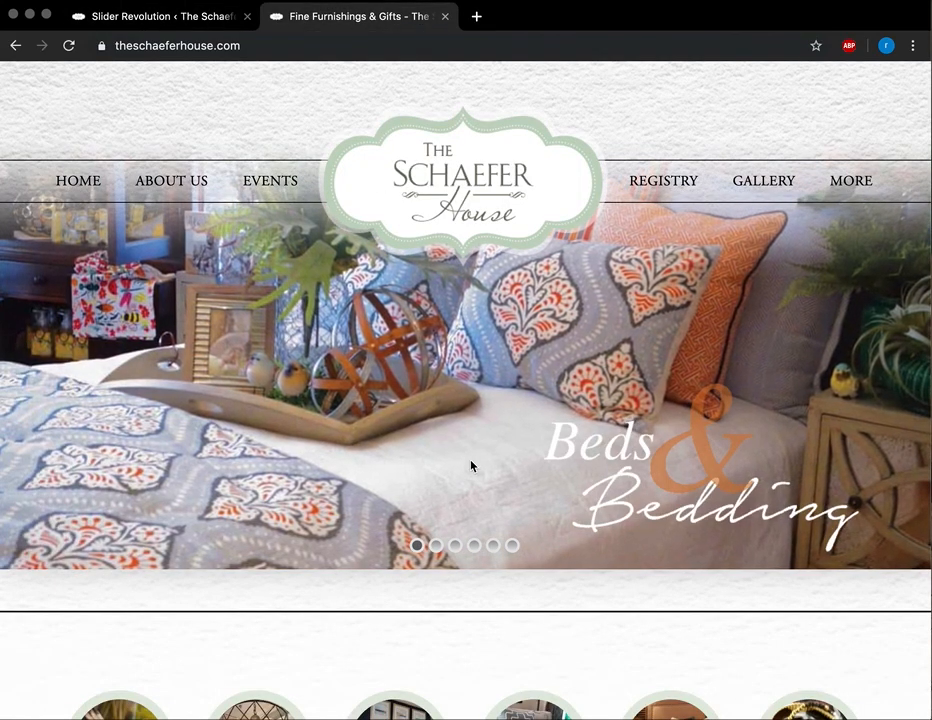
pyautogui.click(216, 14)
pyautogui.scroll(-1, 427, 420)
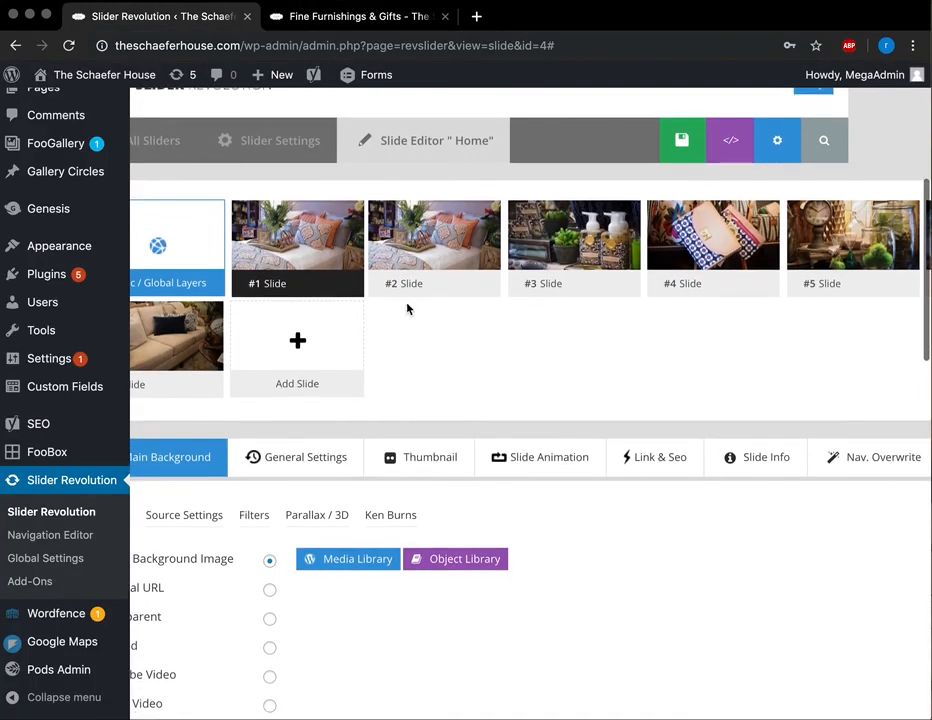
pyautogui.click(394, 263)
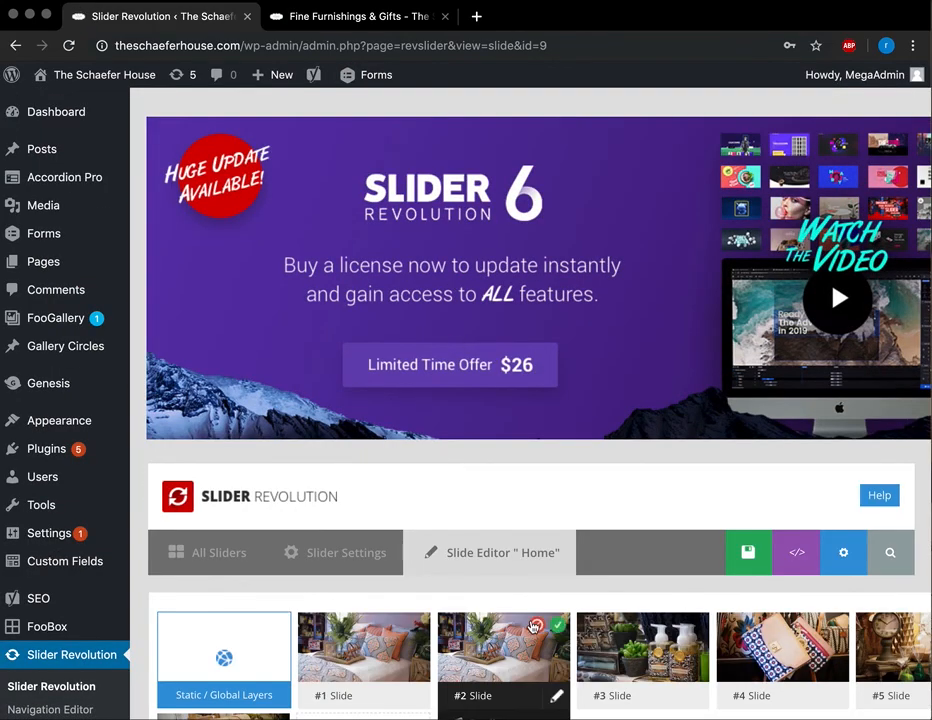
# - Replace slide #2's main background image with nora-fleming-triple-dish-4V2.jpg from the Gifts & Accents media folder
pyautogui.scroll(-5, 457, 343)
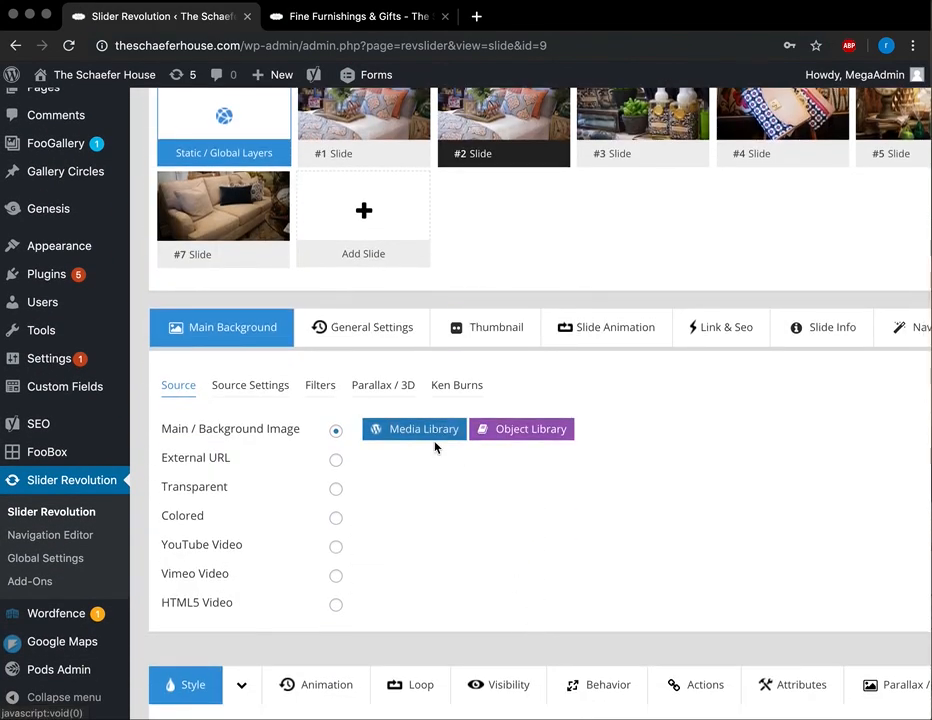
pyautogui.scroll(1, 435, 447)
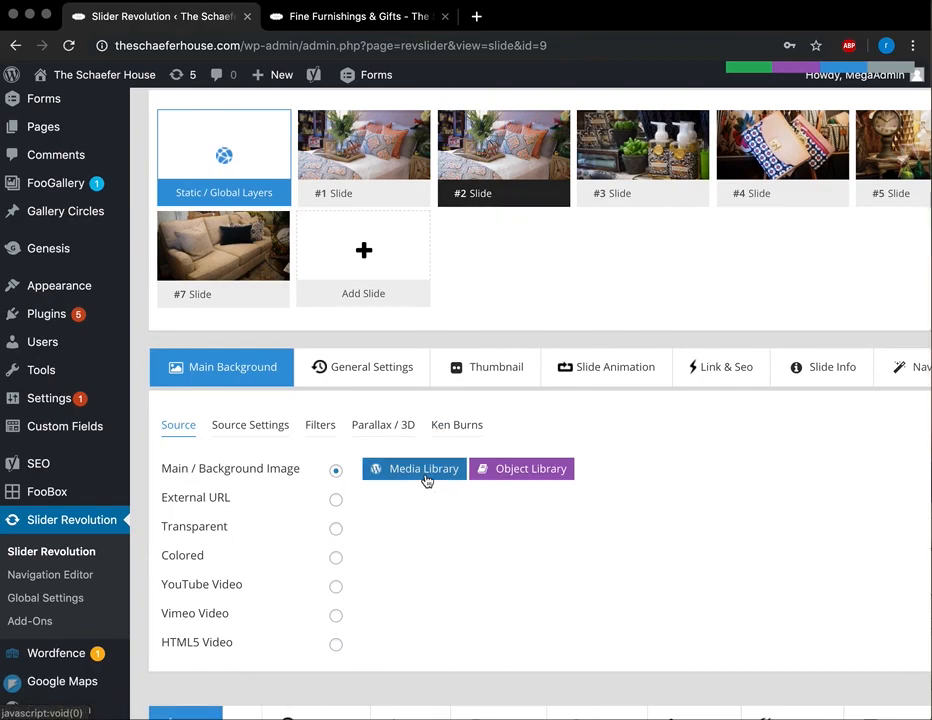
pyautogui.click(423, 470)
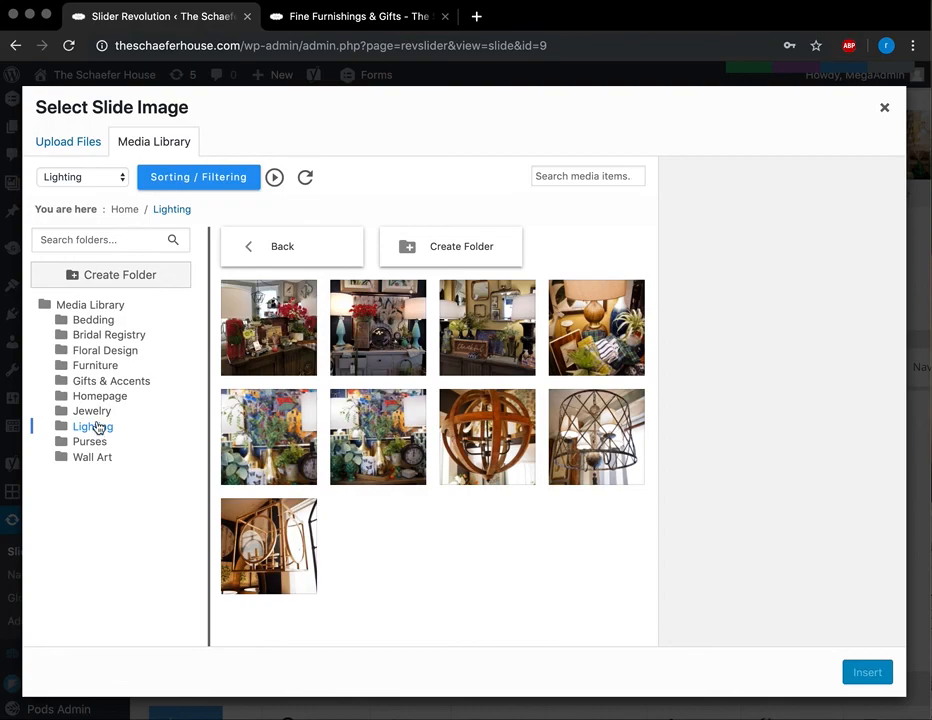
pyautogui.click(104, 385)
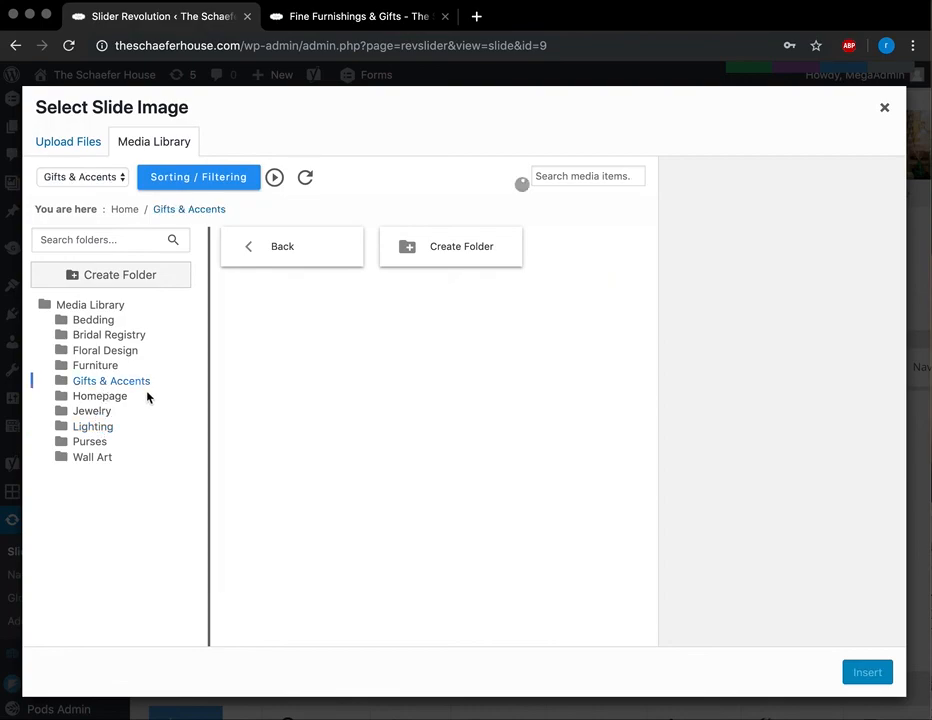
pyautogui.scroll(-1, 312, 478)
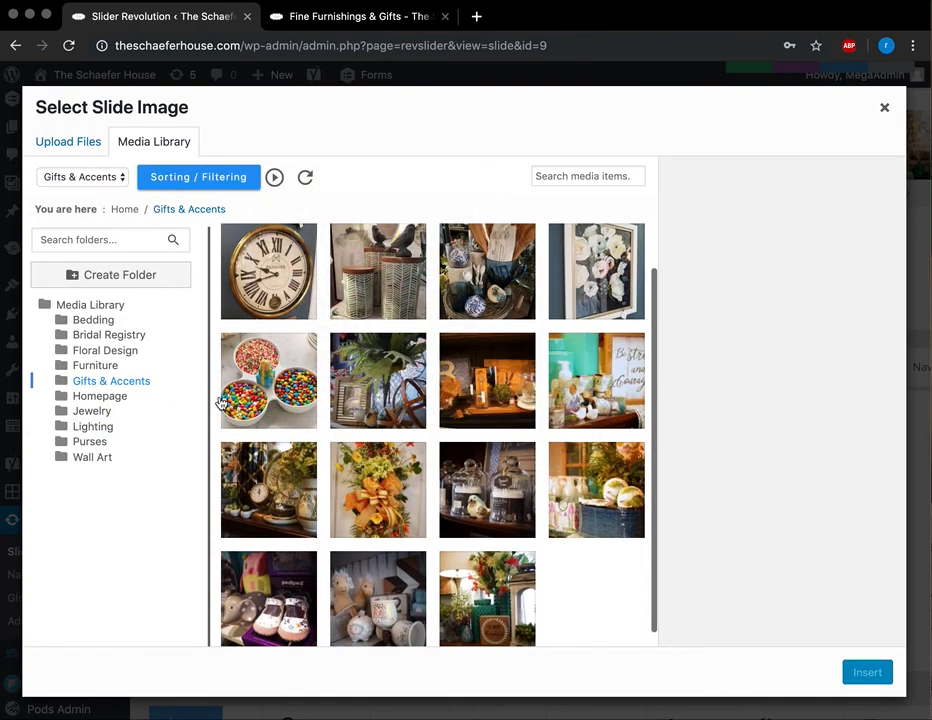
pyautogui.click(243, 390)
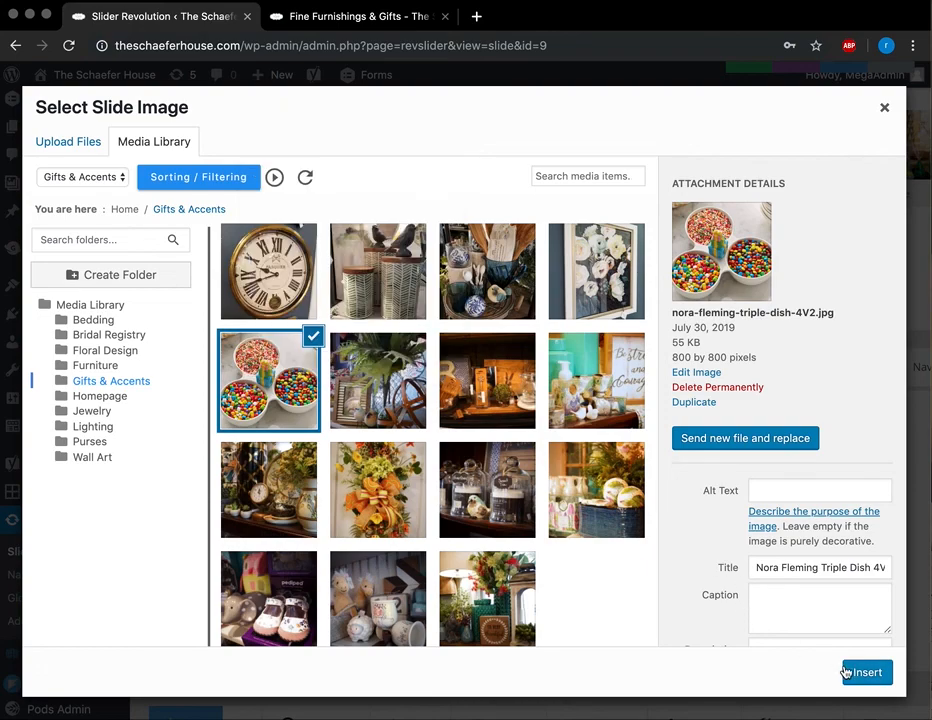
pyautogui.click(852, 673)
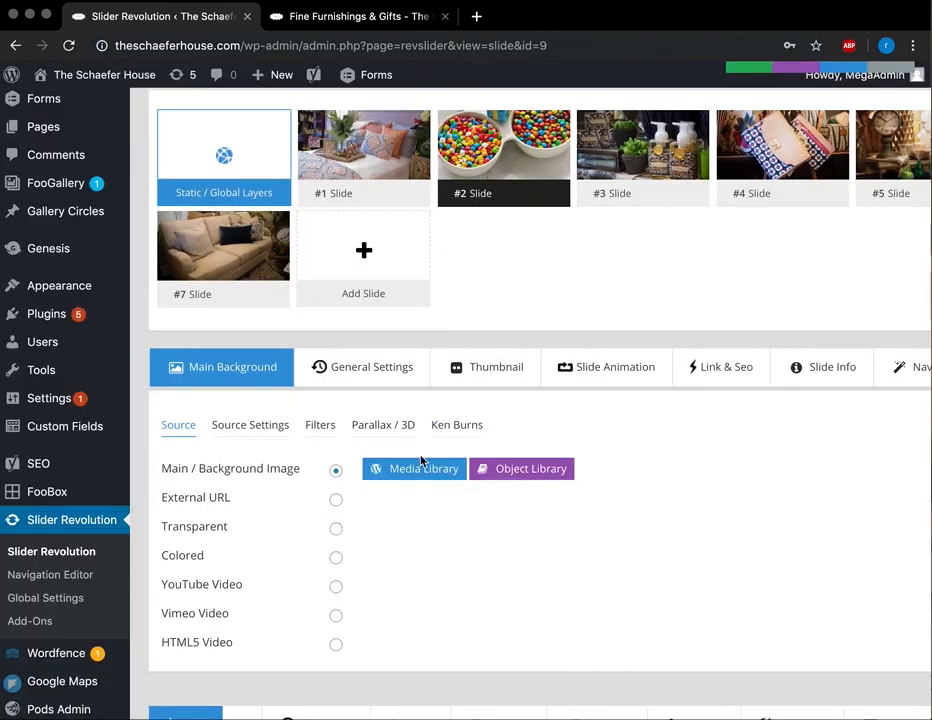
pyautogui.scroll(1, 424, 462)
# - Examine slide #2's layer canvas, checking the candy-dish background behind the Beds & Bedding text
pyautogui.moveTo(481, 212)
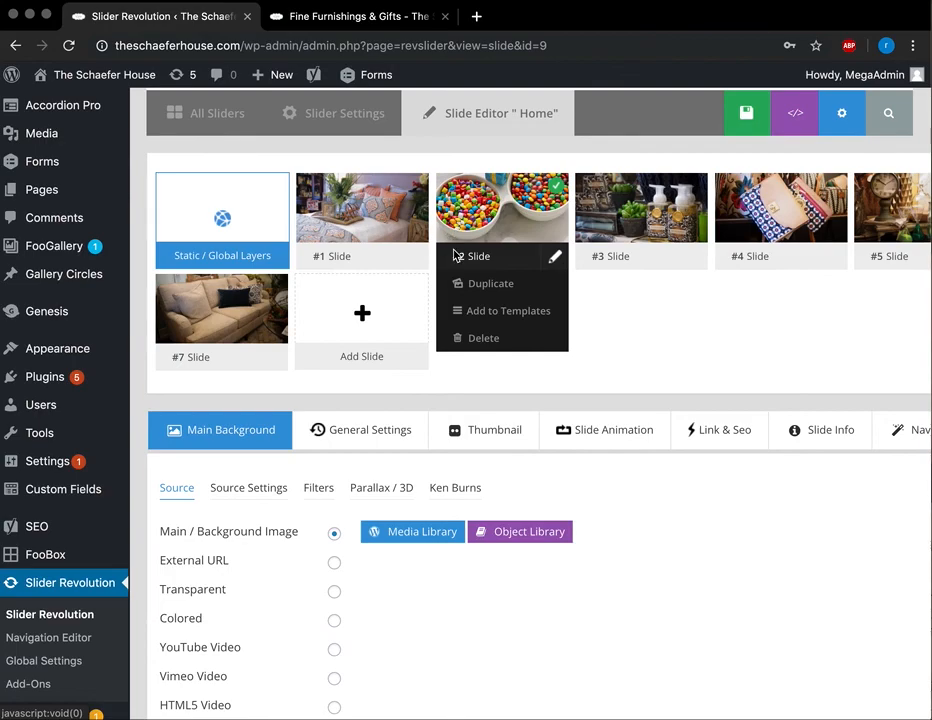
pyautogui.scroll(-10, 560, 437)
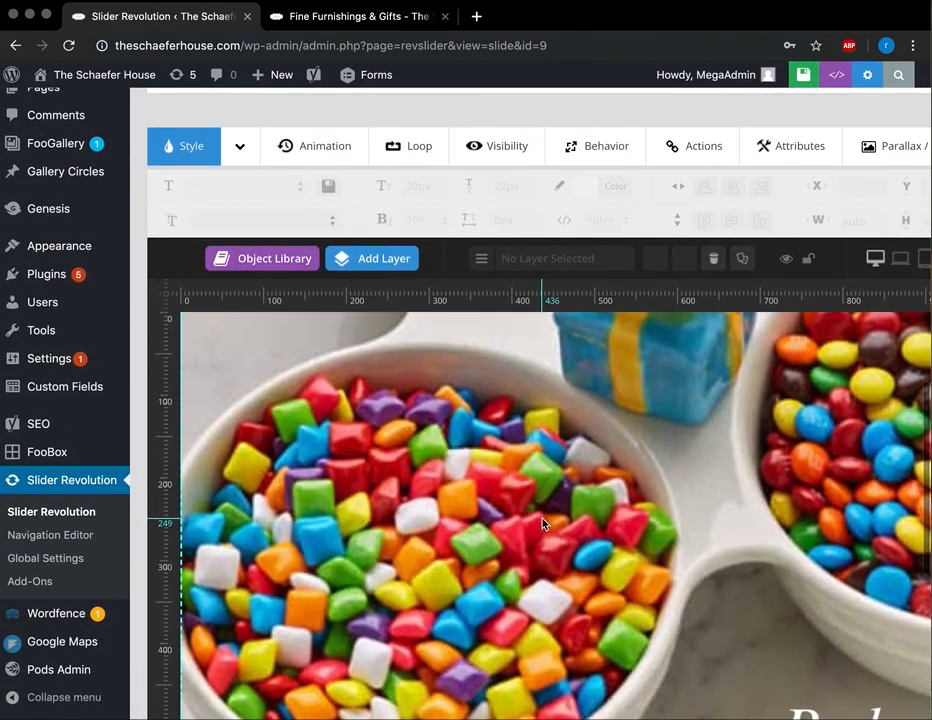
pyautogui.scroll(-5, 585, 621)
pyautogui.hscroll(4, 585, 621)
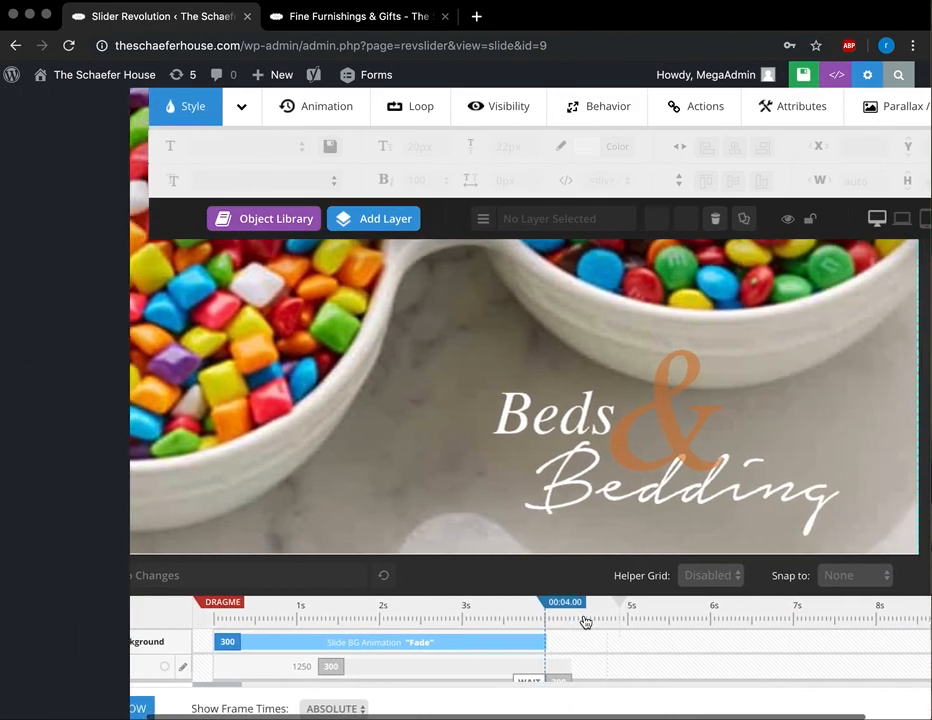
pyautogui.scroll(4, 585, 621)
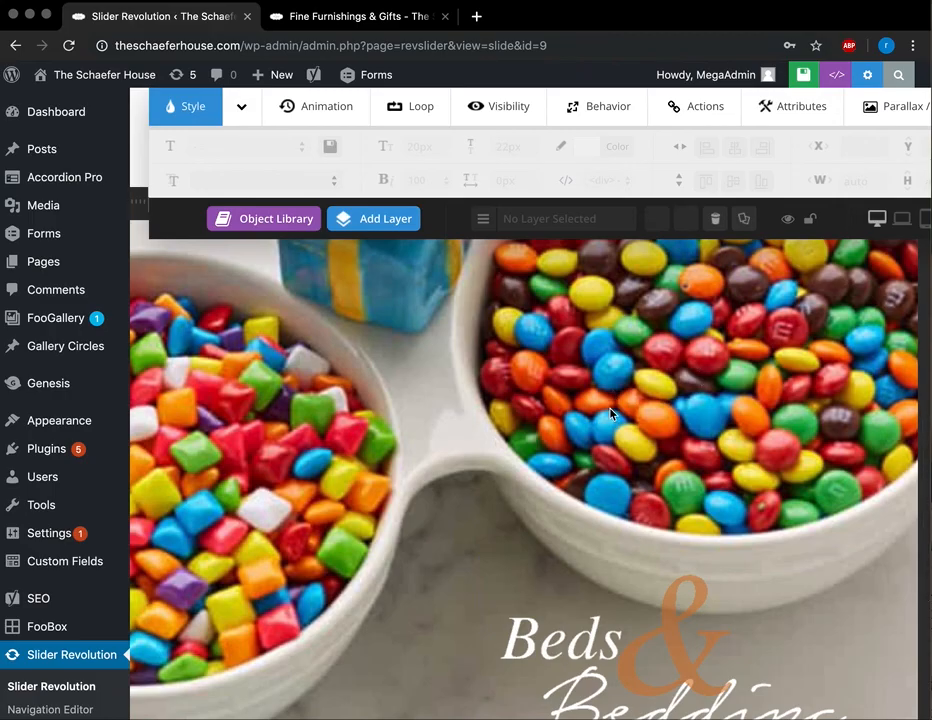
pyautogui.scroll(15, 610, 413)
pyautogui.scroll(-7, 562, 426)
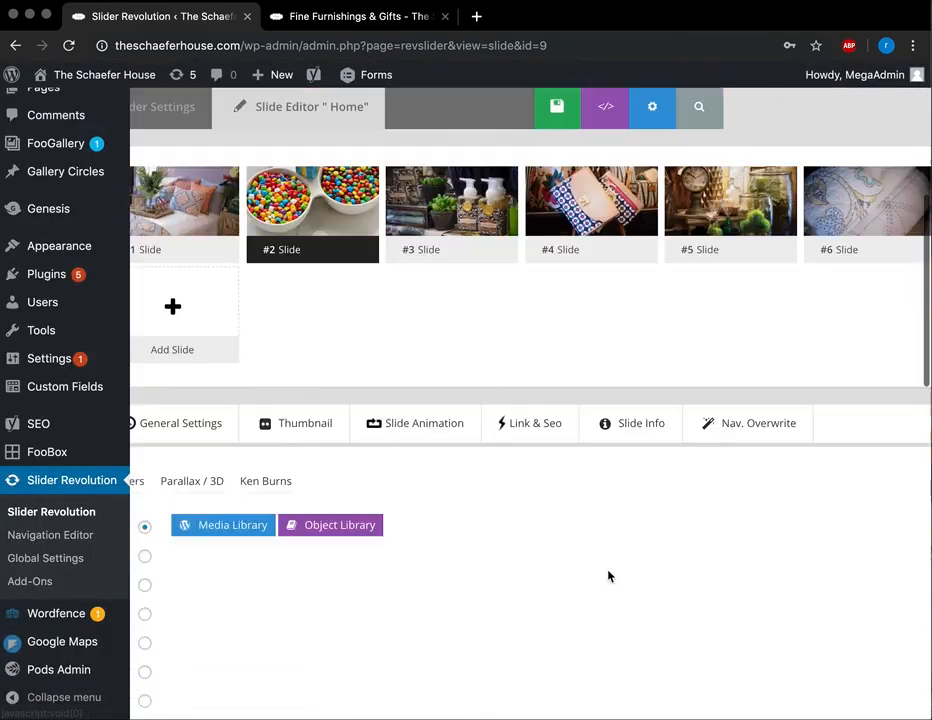
pyautogui.scroll(-8, 608, 576)
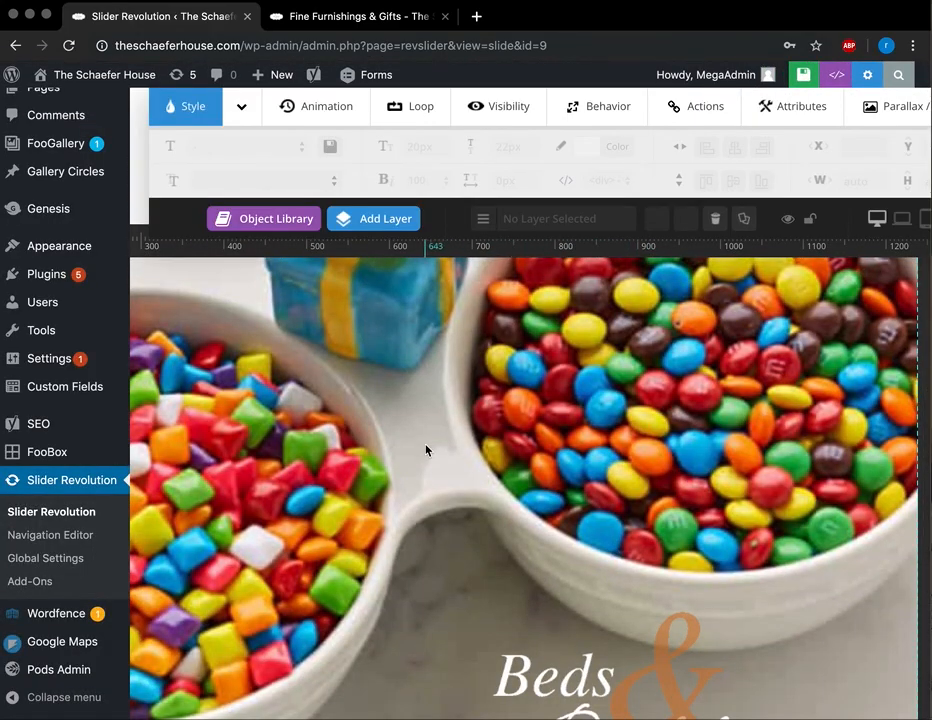
pyautogui.scroll(-3, 426, 451)
pyautogui.scroll(10, 426, 451)
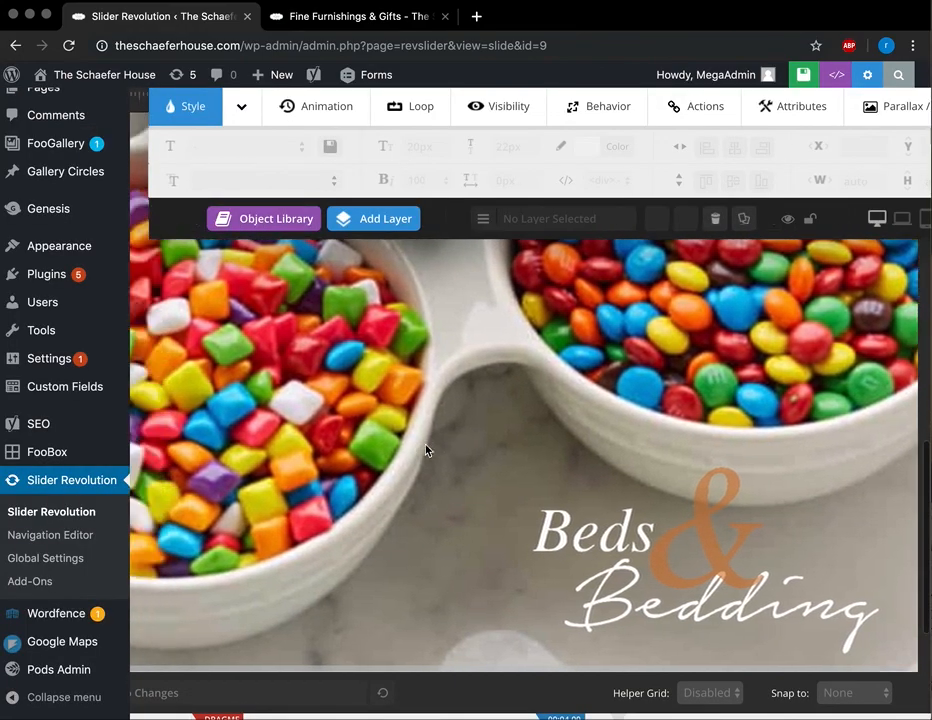
pyautogui.hscroll(-1, 426, 451)
# - Delete slide #2 from the Home slider, leave the page without saving changes, and review the remaining slides
pyautogui.scroll(2, 426, 451)
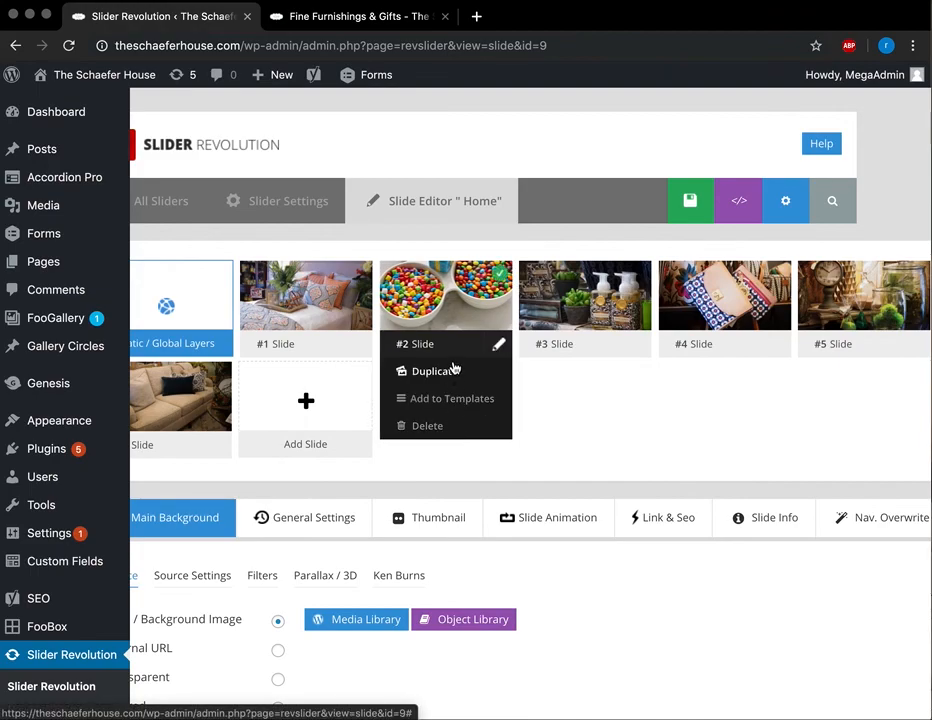
pyautogui.click(426, 428)
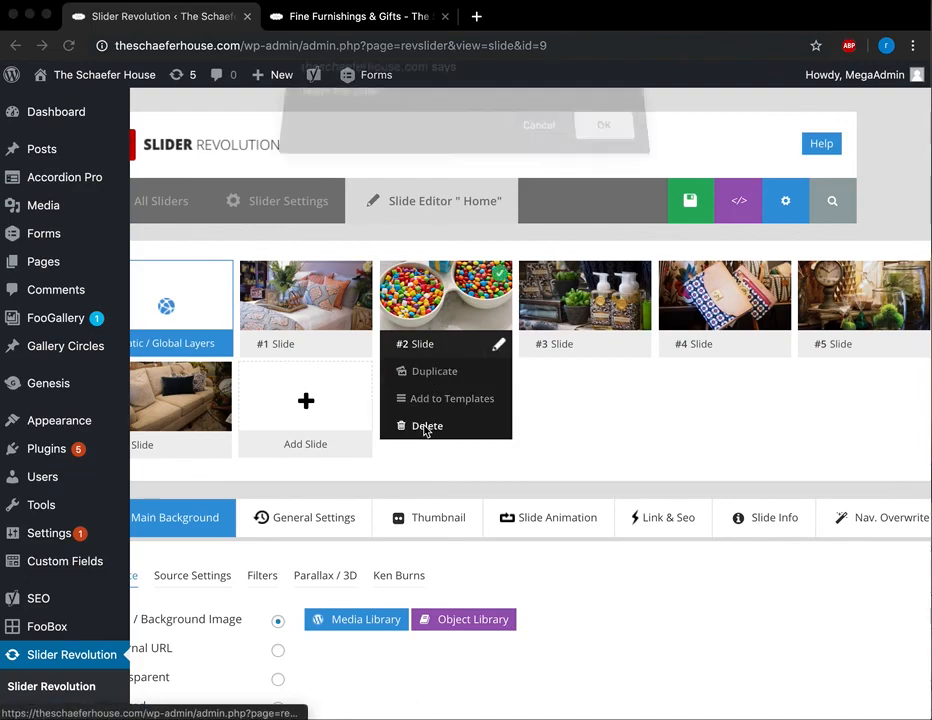
pyautogui.click(605, 139)
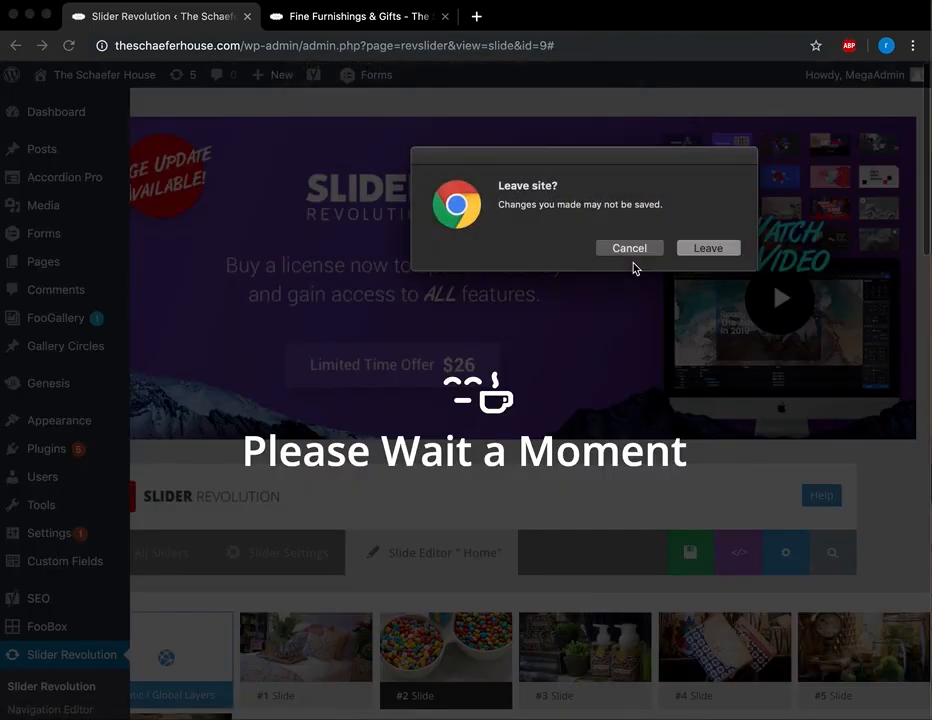
pyautogui.click(708, 254)
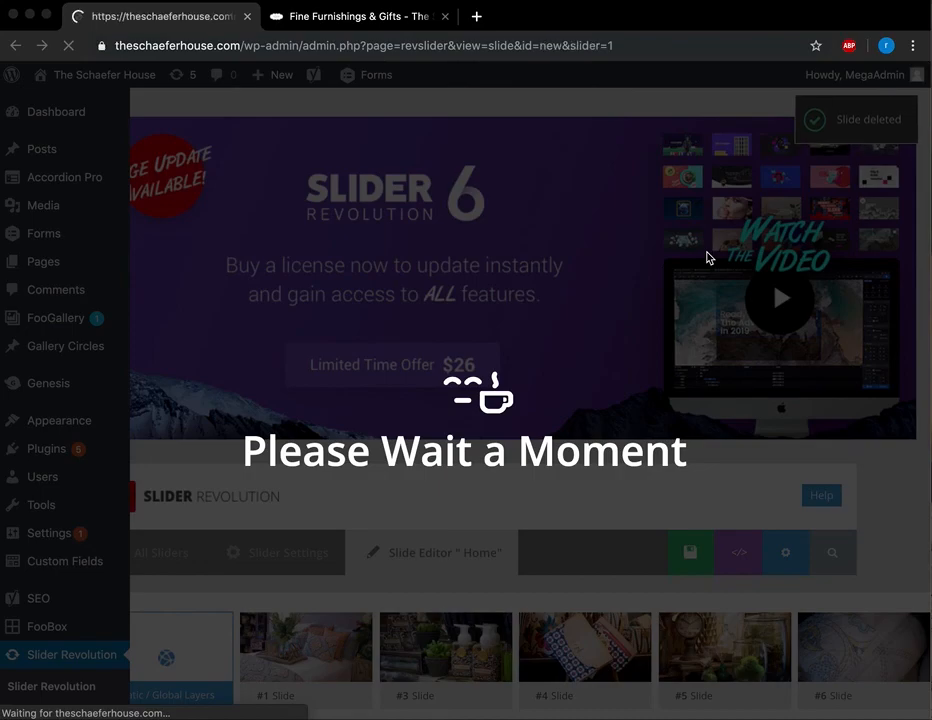
pyautogui.scroll(-8, 630, 343)
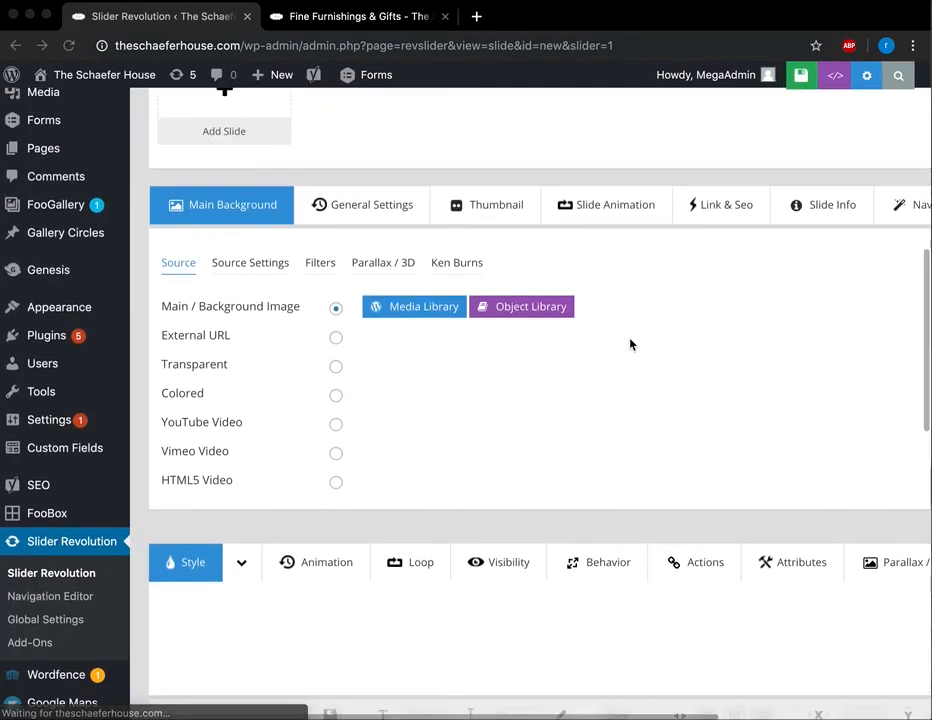
pyautogui.scroll(3, 630, 344)
pyautogui.hscroll(5, 543, 399)
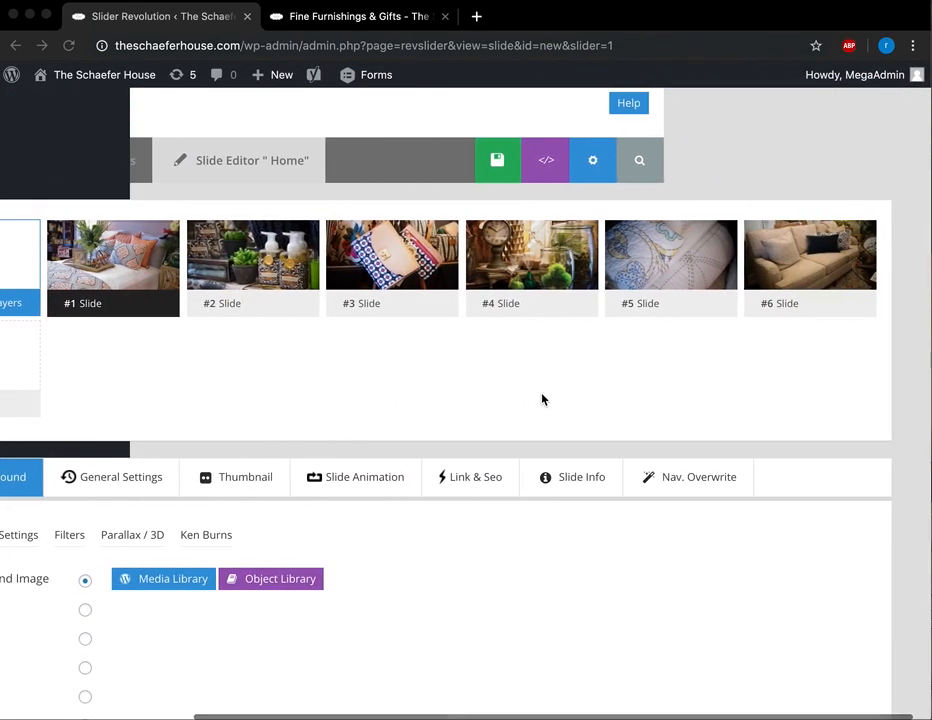
pyautogui.hscroll(-5, 543, 399)
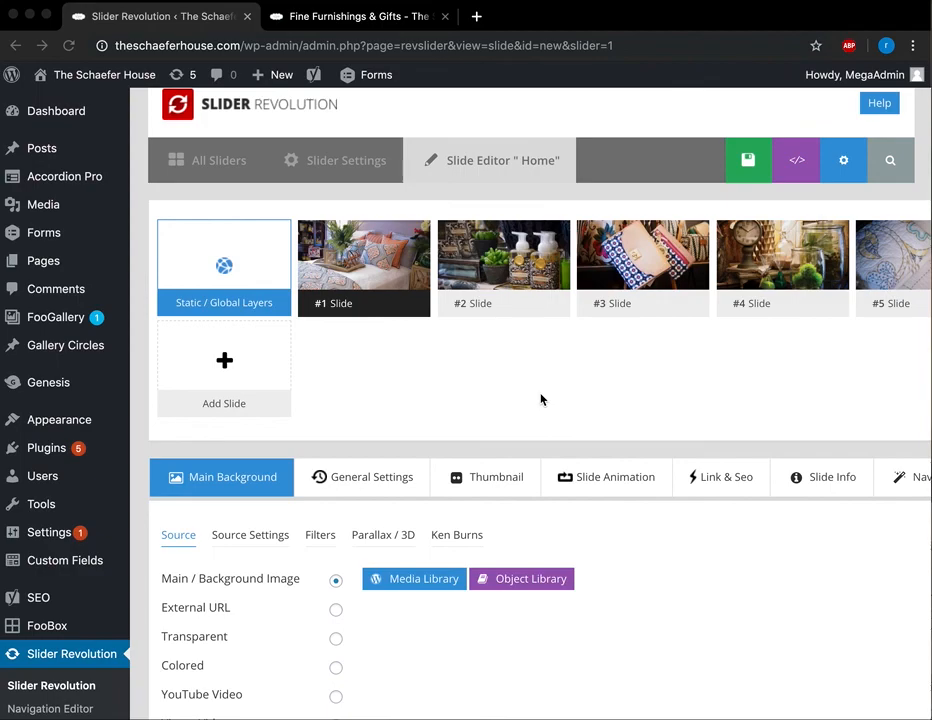
# - Open the Google Maps plugin's overview page and look through its contents
pyautogui.scroll(-3, 454, 395)
pyautogui.scroll(-2, 40, 630)
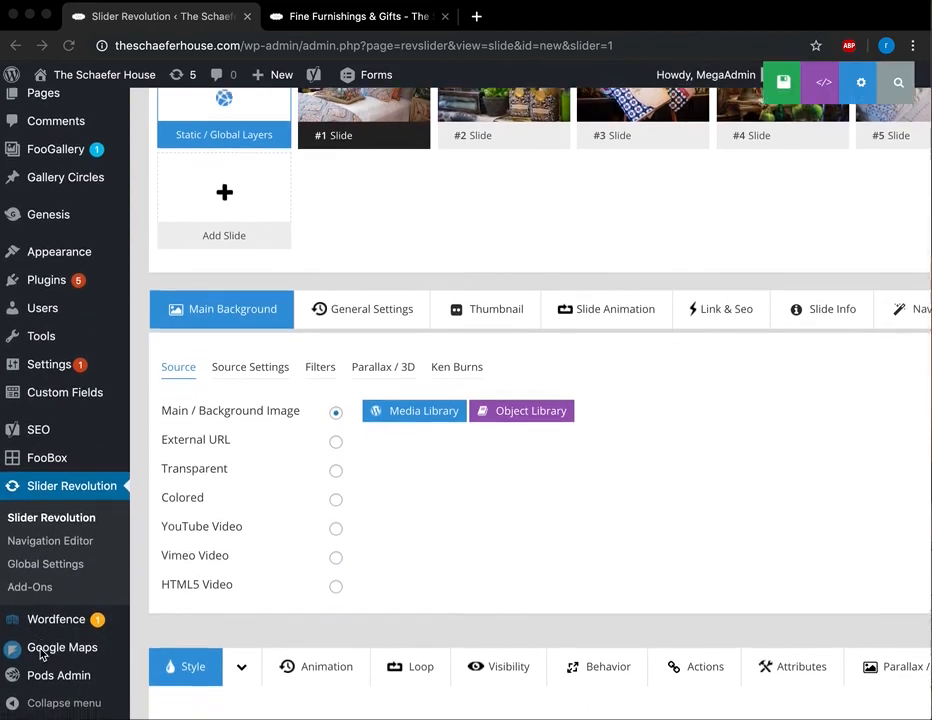
pyautogui.moveTo(61, 650)
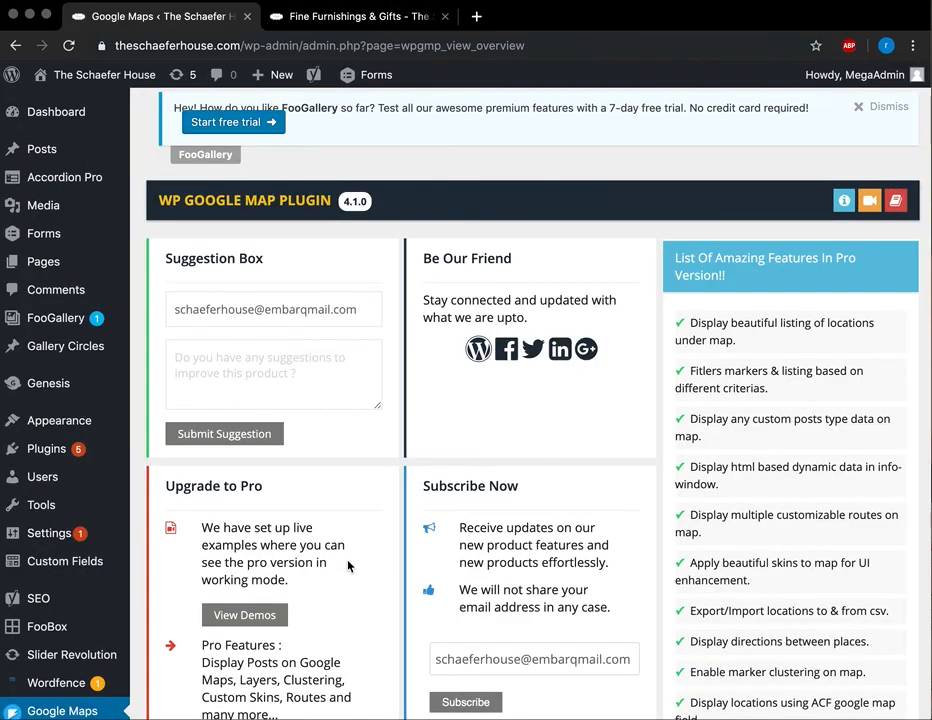
pyautogui.scroll(-2, 348, 565)
pyautogui.scroll(-4, 348, 566)
pyautogui.scroll(5, 348, 566)
# - Open the Google Maps plugin's Manage Locations page and examine the locations table and the plugin's other management pages listed
pyautogui.scroll(-5, 348, 566)
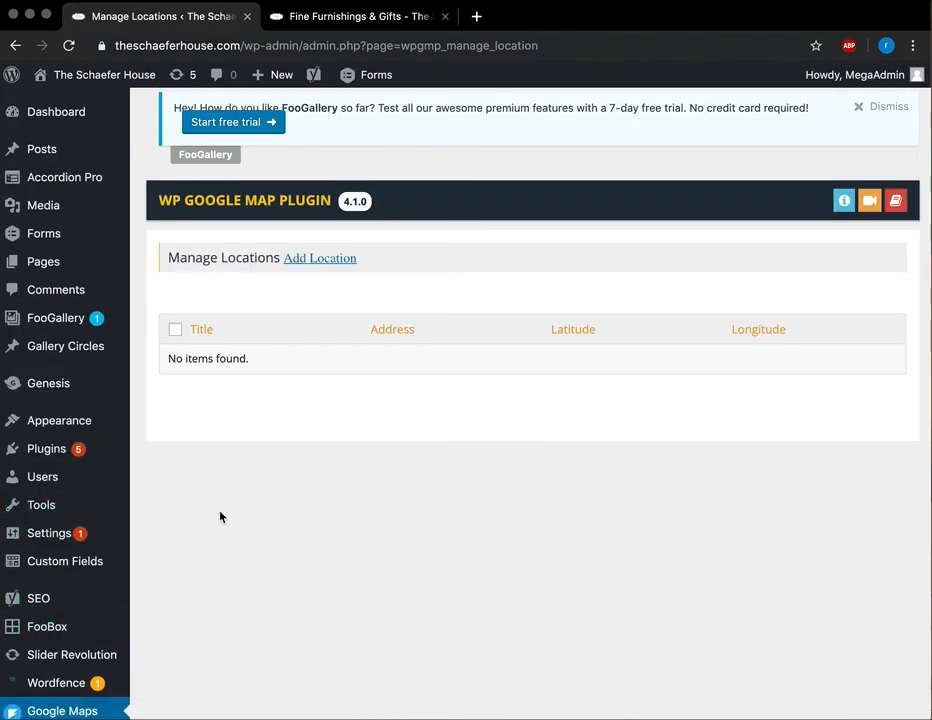
pyautogui.scroll(-3, 335, 505)
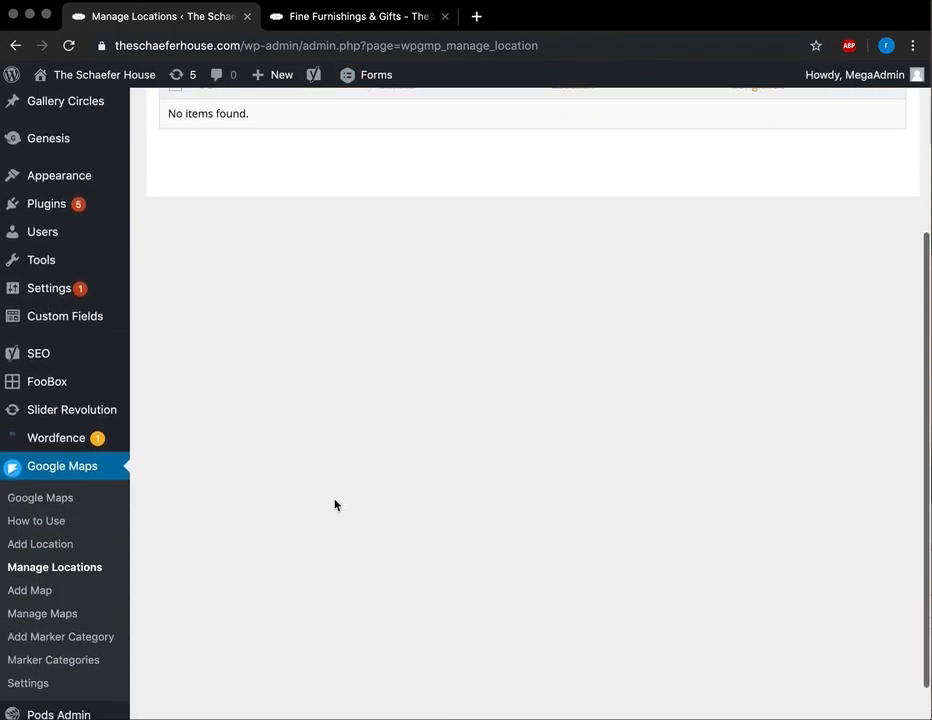
pyautogui.scroll(3, 335, 503)
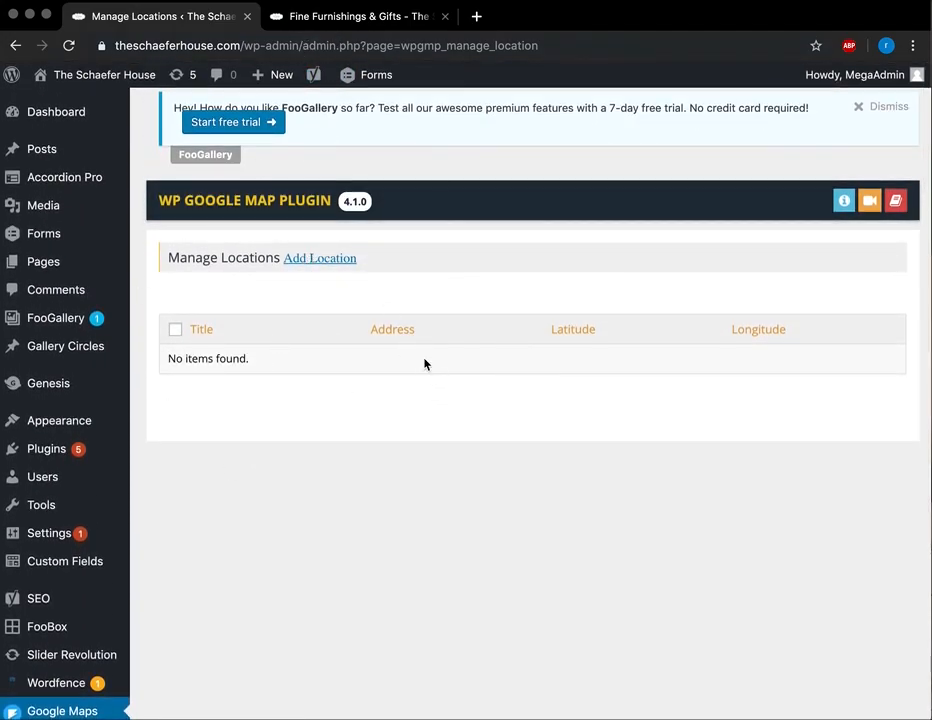
pyautogui.scroll(-3, 150, 650)
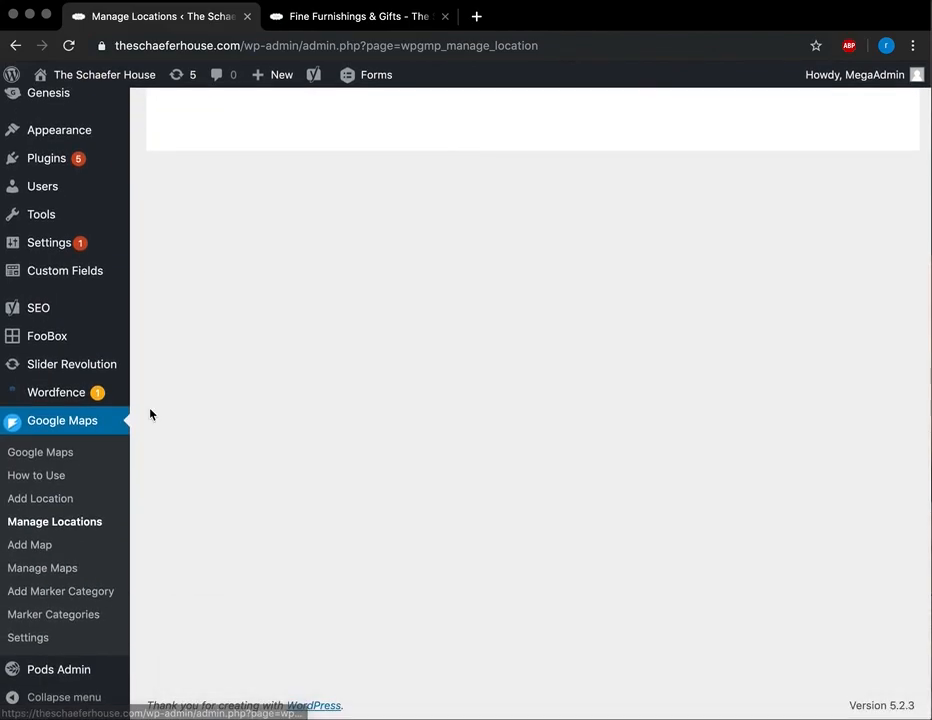
pyautogui.scroll(3, 150, 414)
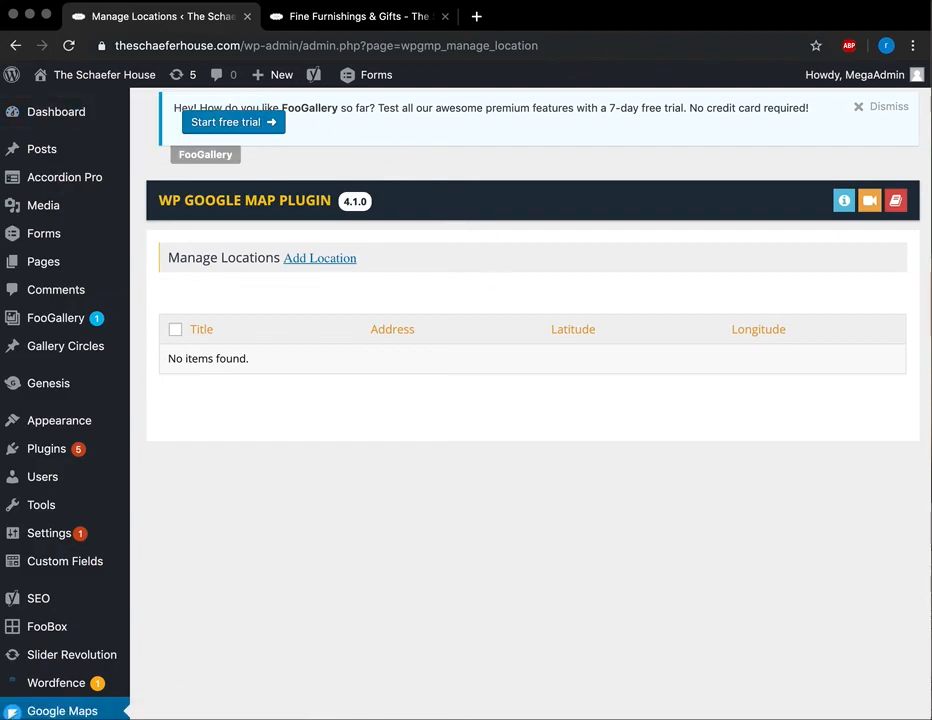
pyautogui.rightClick(597, 693)
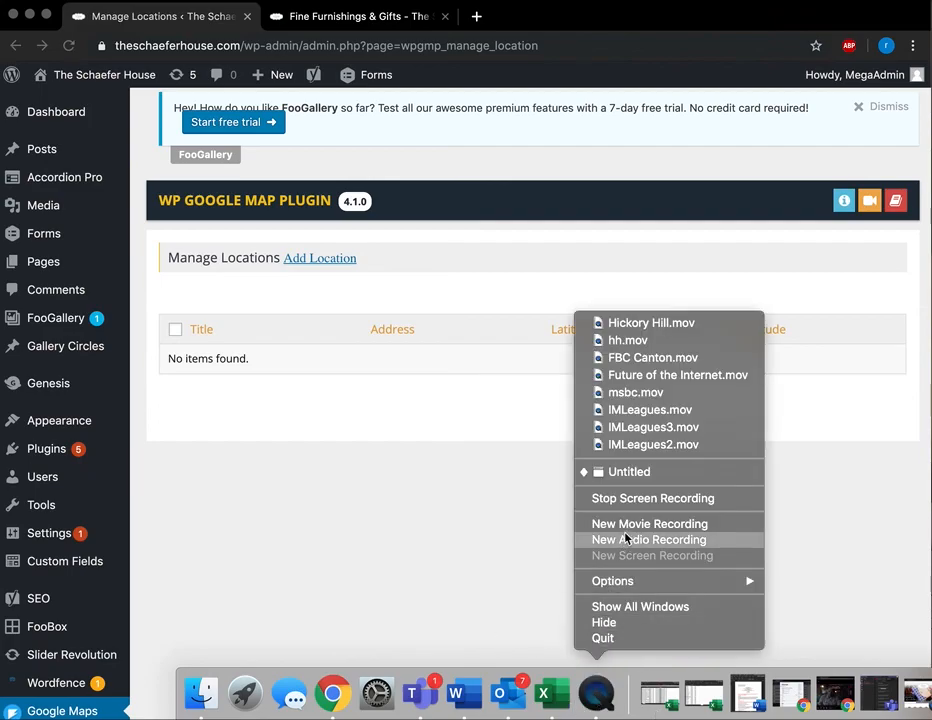